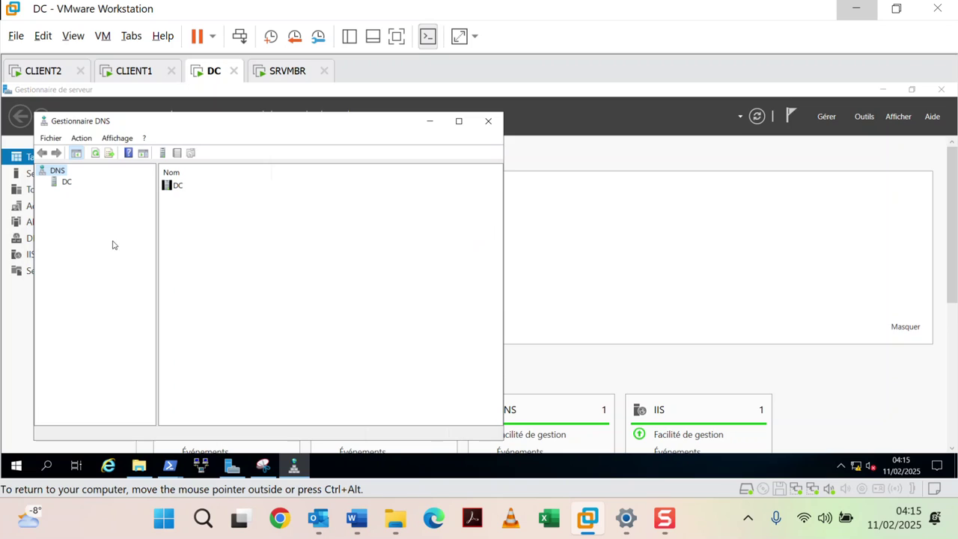
Maximize the DNS console and display the labo.local forward zone's records, then the reverse lookup zones (Zones de recherche inversée) of server DC
left_click(458, 120)
left_click(33, 148)
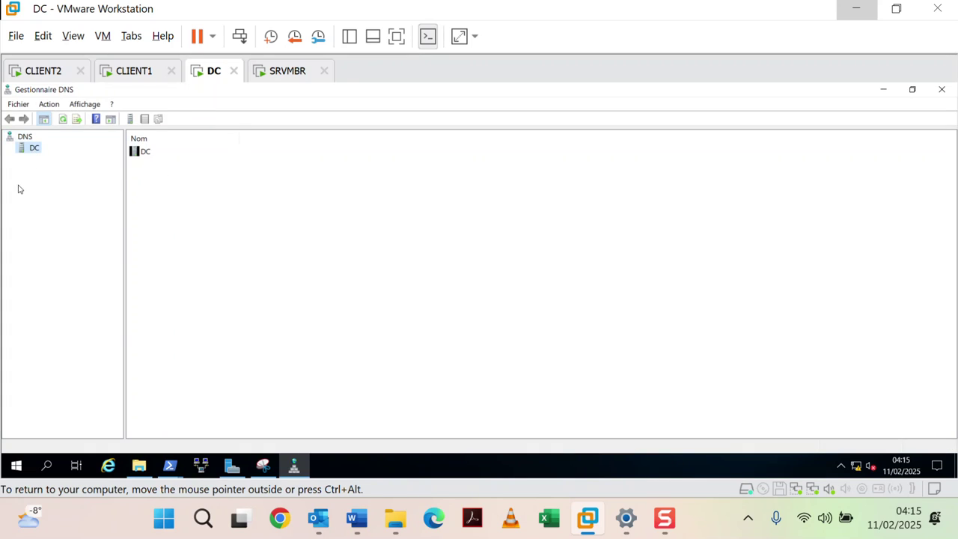
left_click(9, 147)
double_click(34, 159)
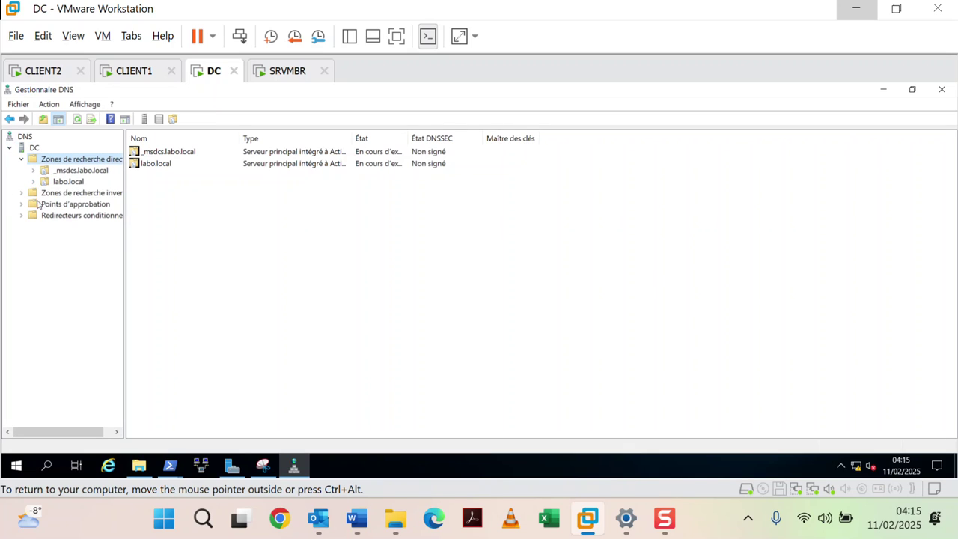
double_click(68, 181)
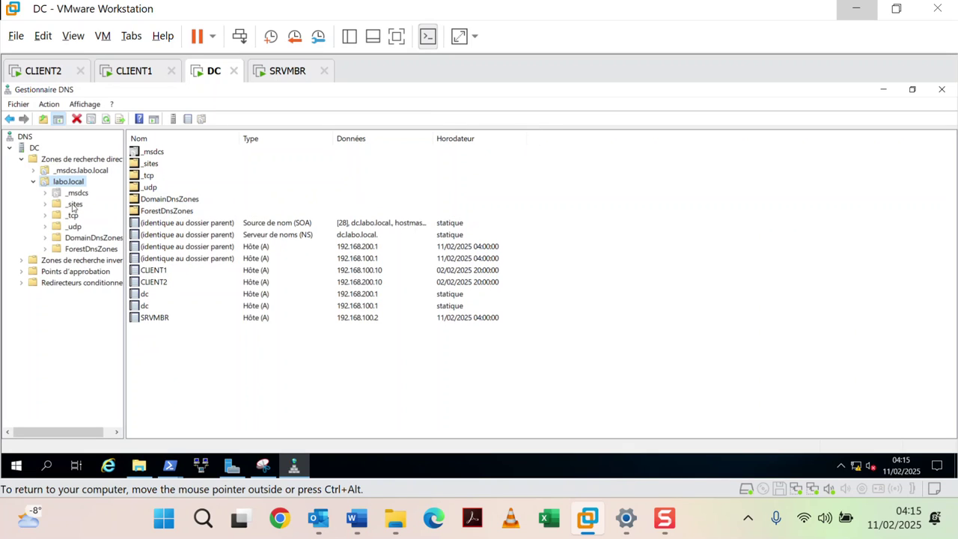
left_click_drag(126, 176, 206, 176)
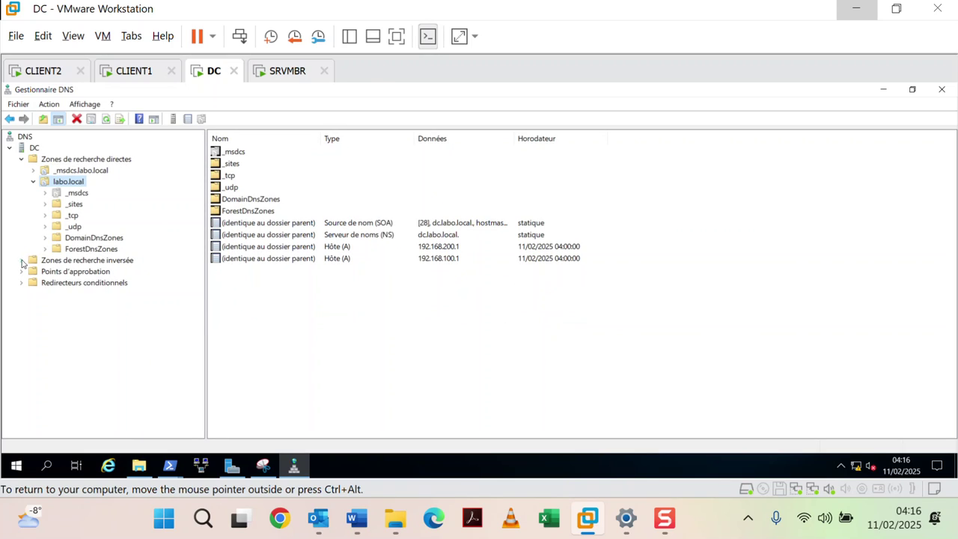
left_click(83, 261)
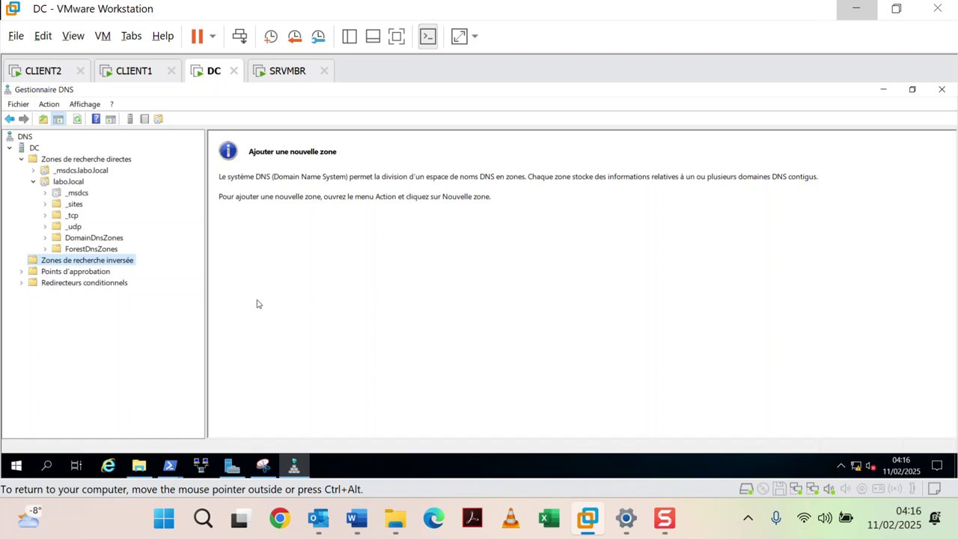
Review the network diagram in the Word document TRAVAIL PRATIQUE 02.docx and return to the DC virtual machine
mouse_move(357, 518)
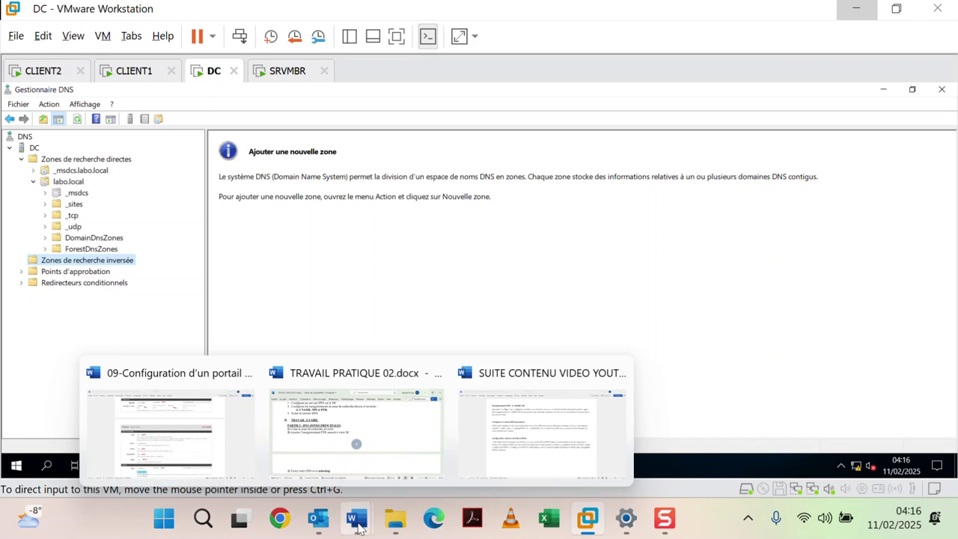
left_click(354, 432)
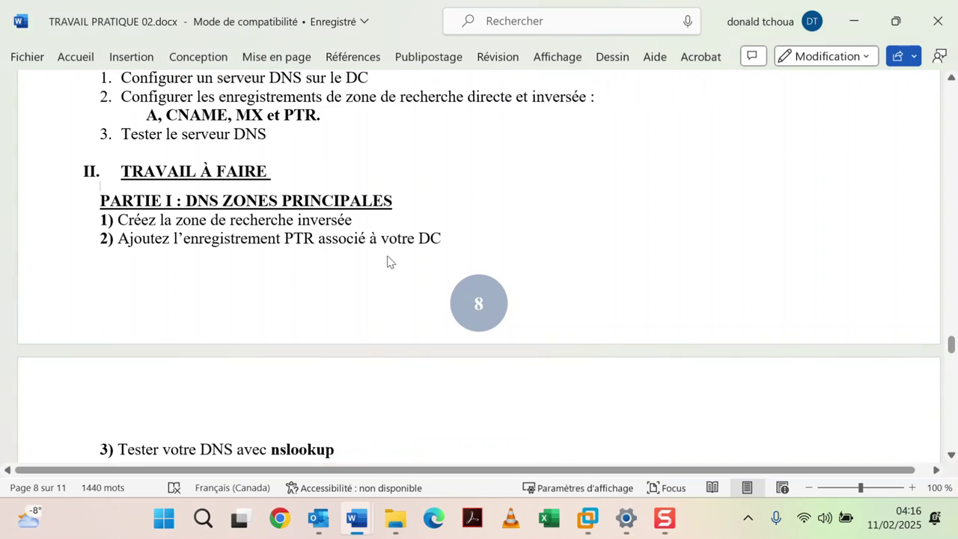
scroll(390, 247, "up", 3)
scroll(391, 223, "up", 15)
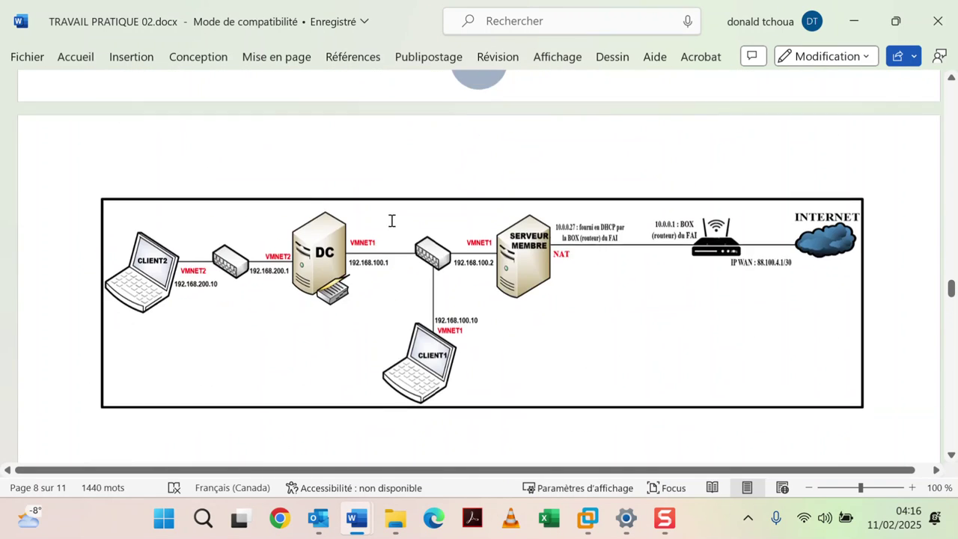
scroll(392, 226, "down", 1)
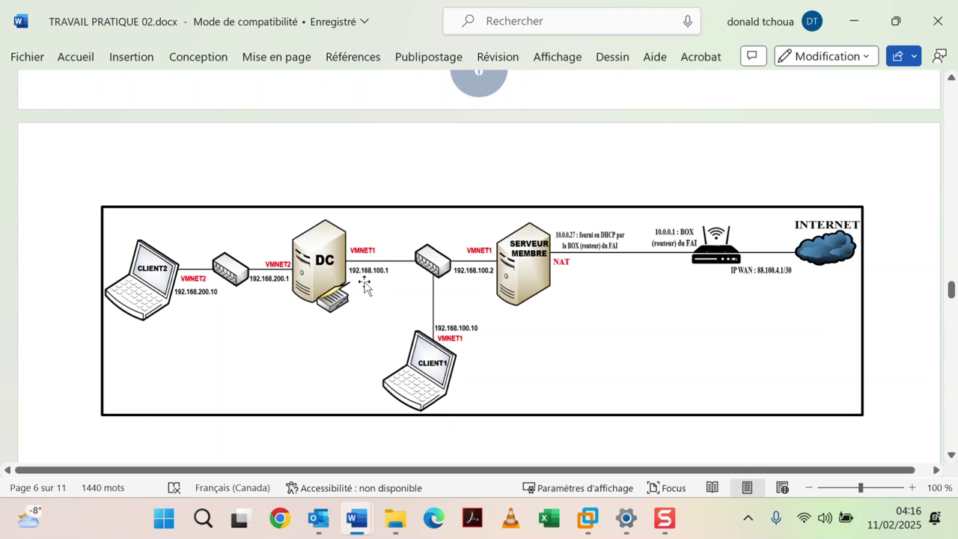
left_click(854, 21)
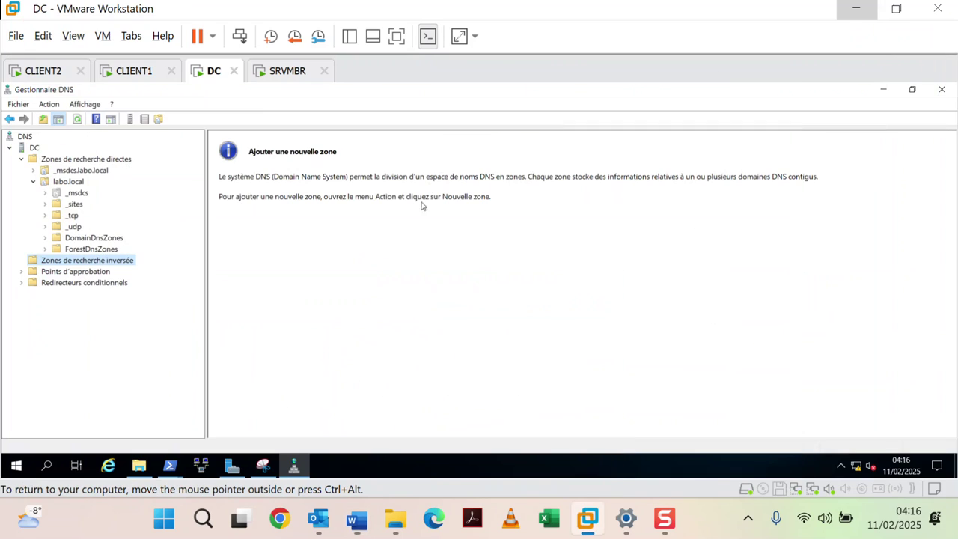
right_click(131, 263)
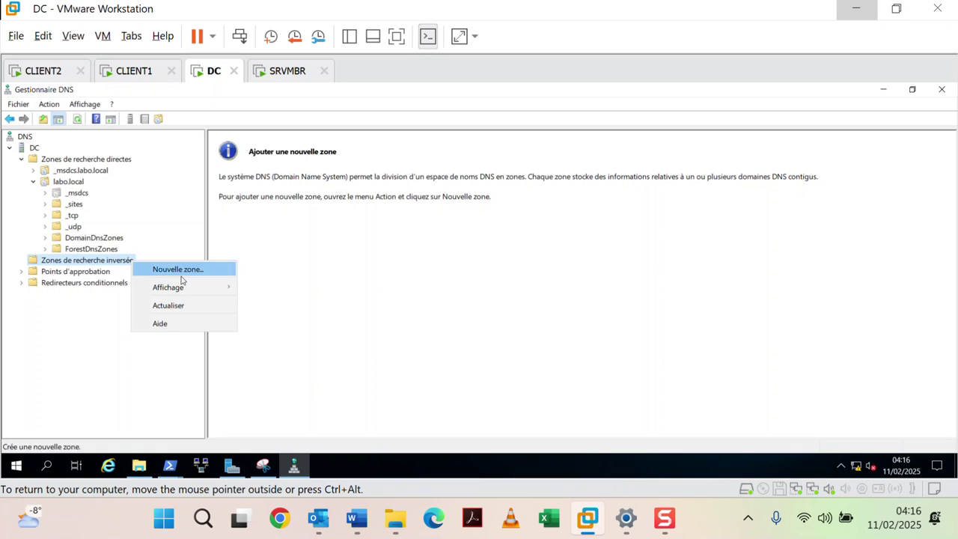
right_click(33, 150)
right_click(34, 150)
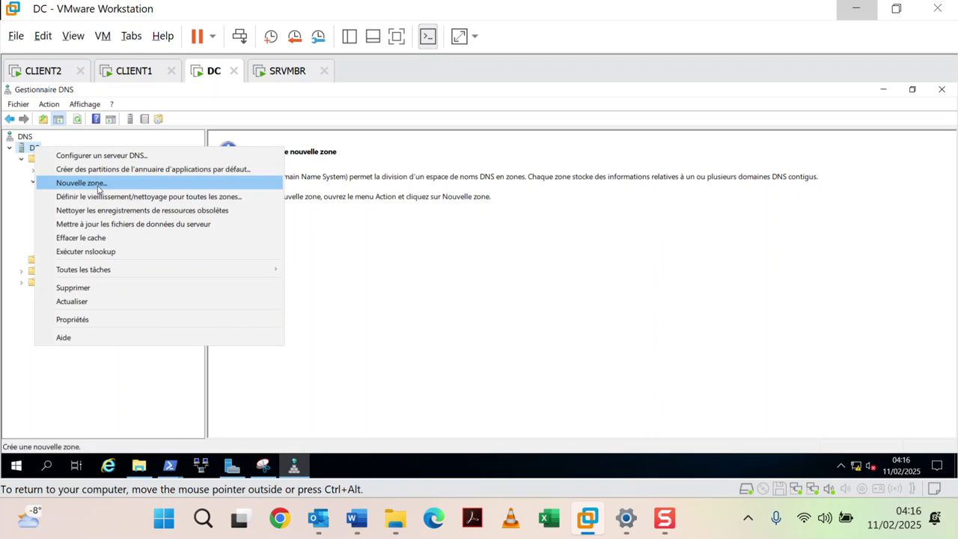
right_click(28, 152)
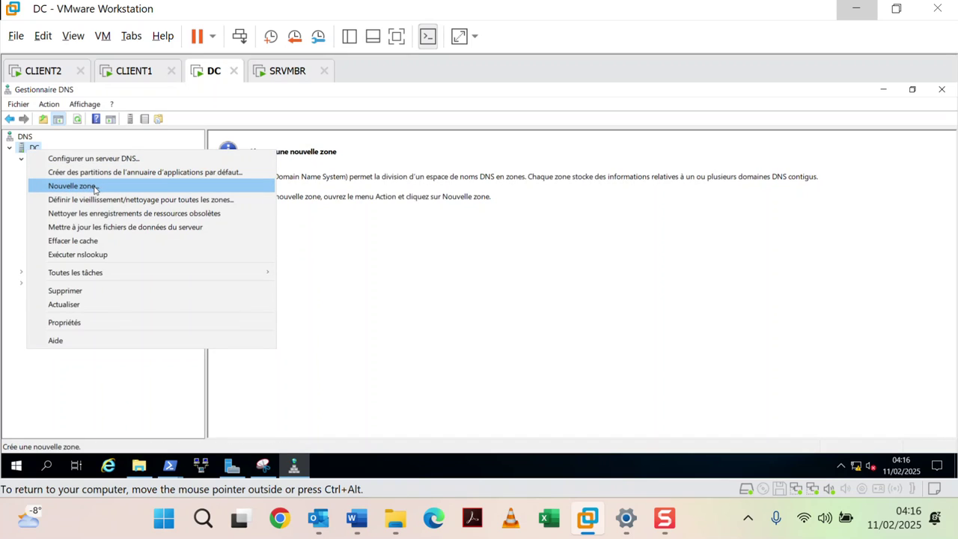
left_click(333, 238)
left_click(82, 260)
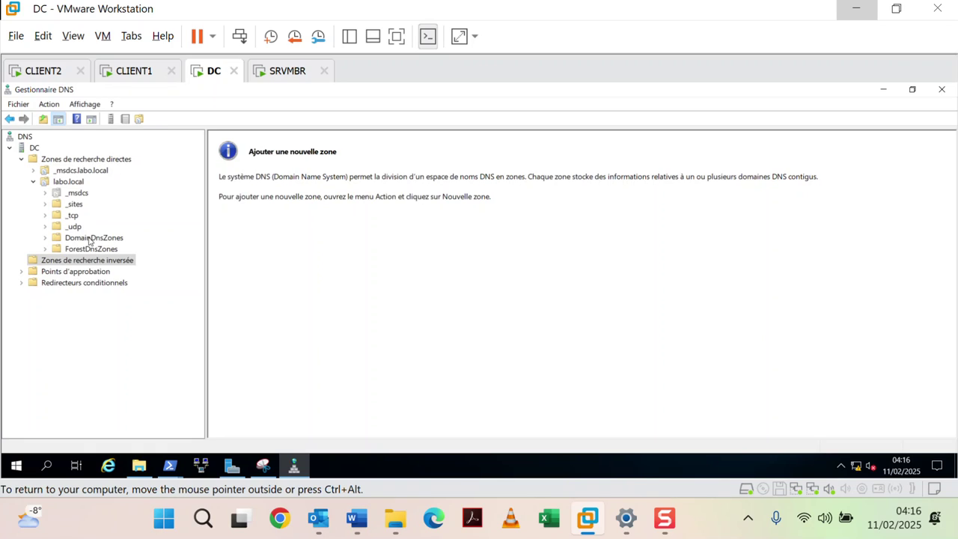
right_click(129, 262)
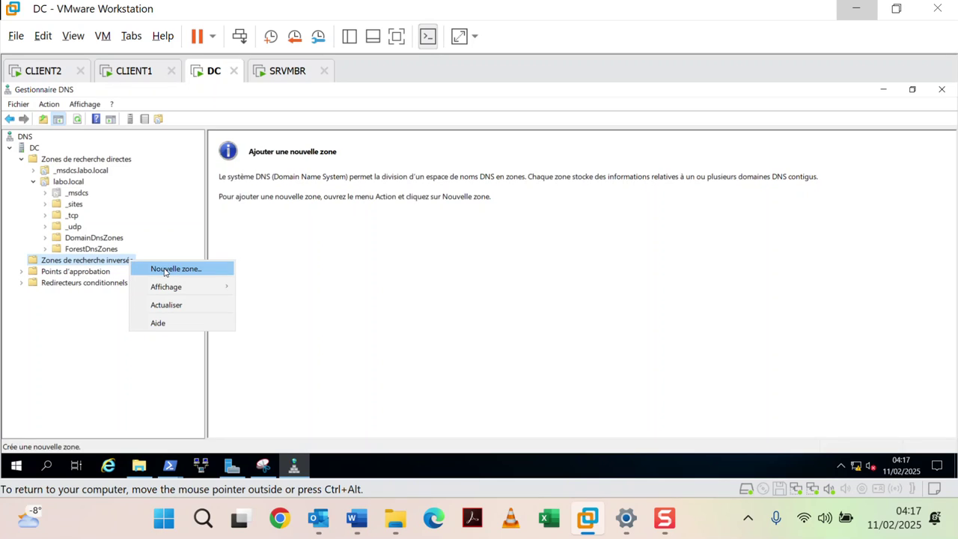
left_click(164, 271)
left_click_drag(164, 106, 521, 116)
left_click(590, 359)
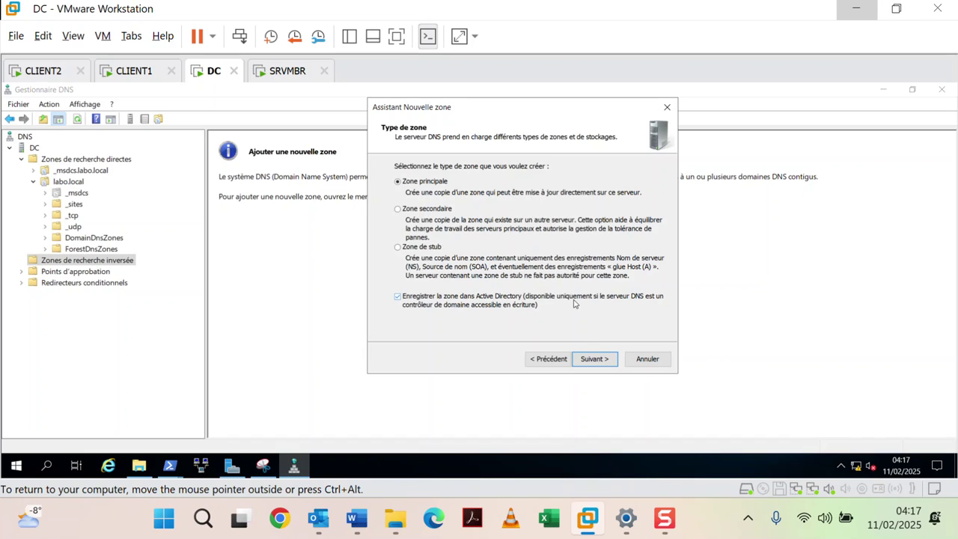
left_click(587, 364)
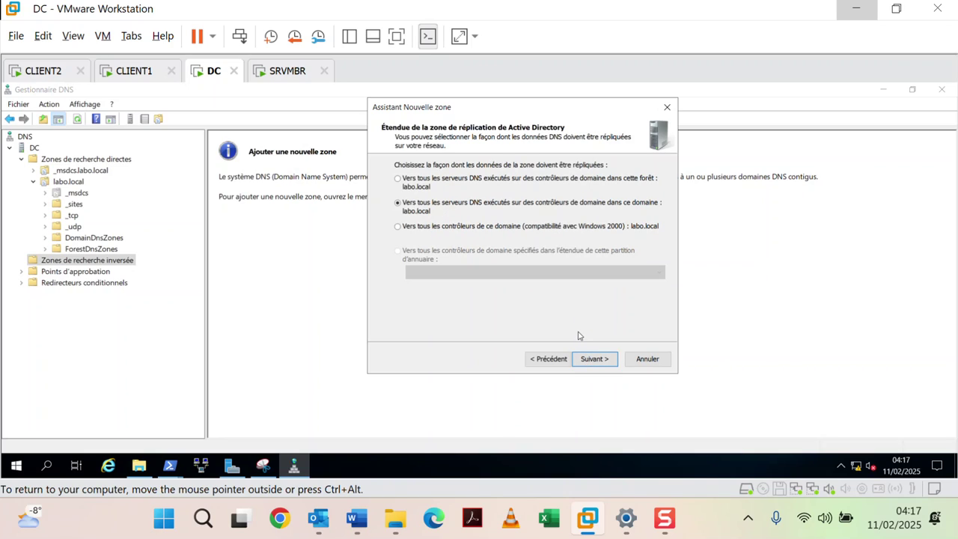
left_click(590, 359)
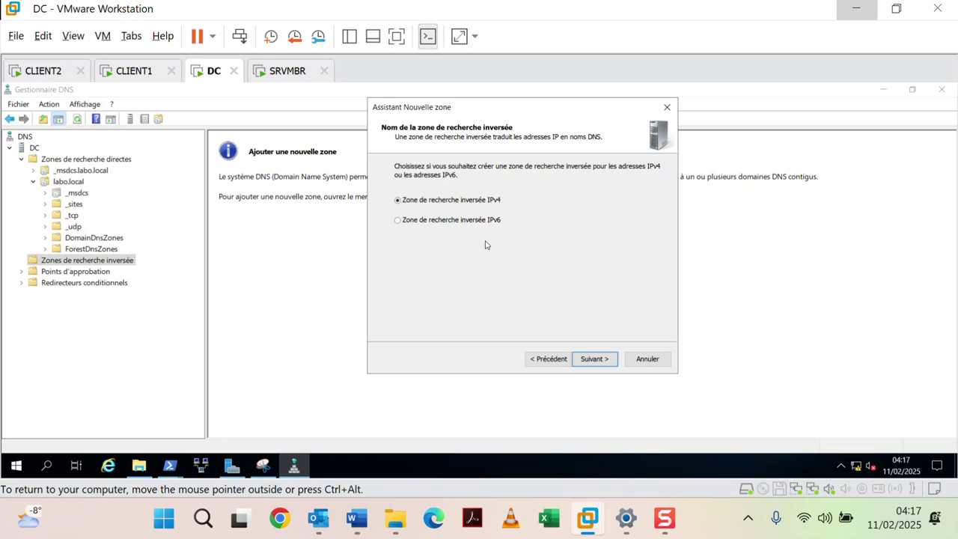
left_click(667, 107)
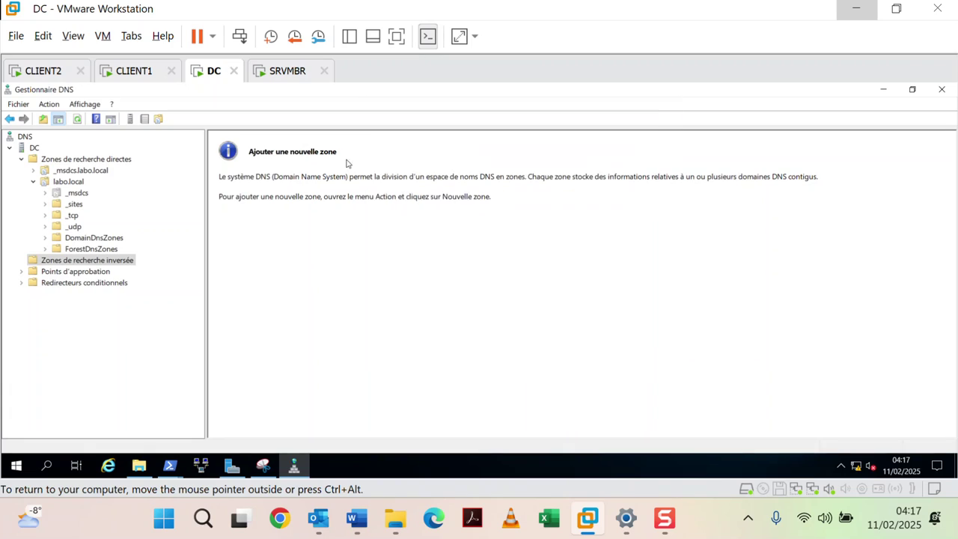
Set up a new Active Directory-integrated primary zone on DC as an IPv4 reverse lookup zone, replicated to all DNS servers in the domain
right_click(34, 148)
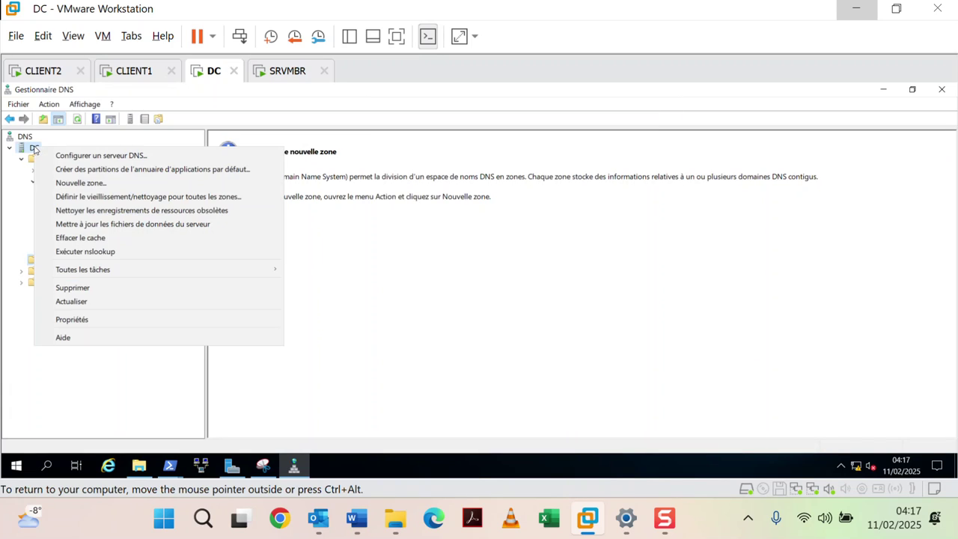
left_click(75, 183)
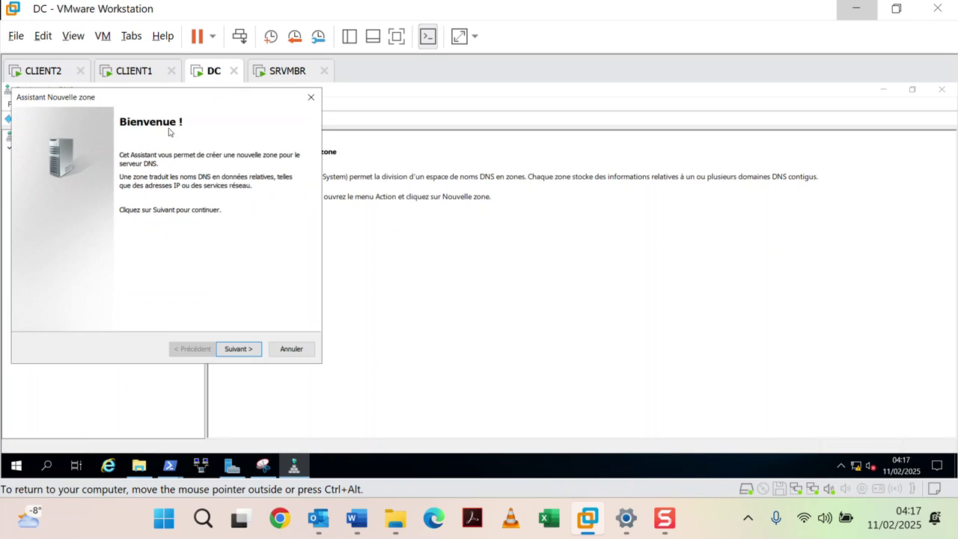
left_click_drag(166, 98, 462, 121)
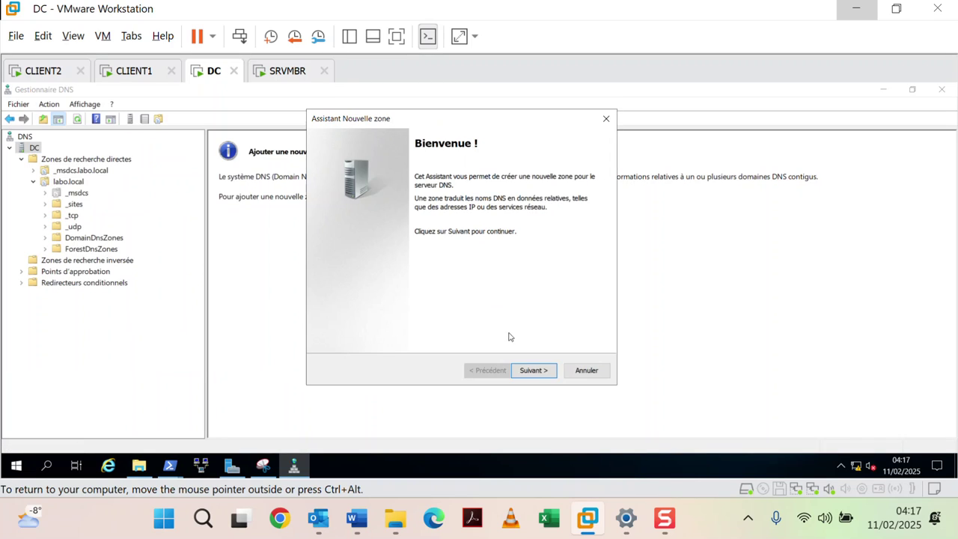
left_click(534, 372)
left_click(534, 371)
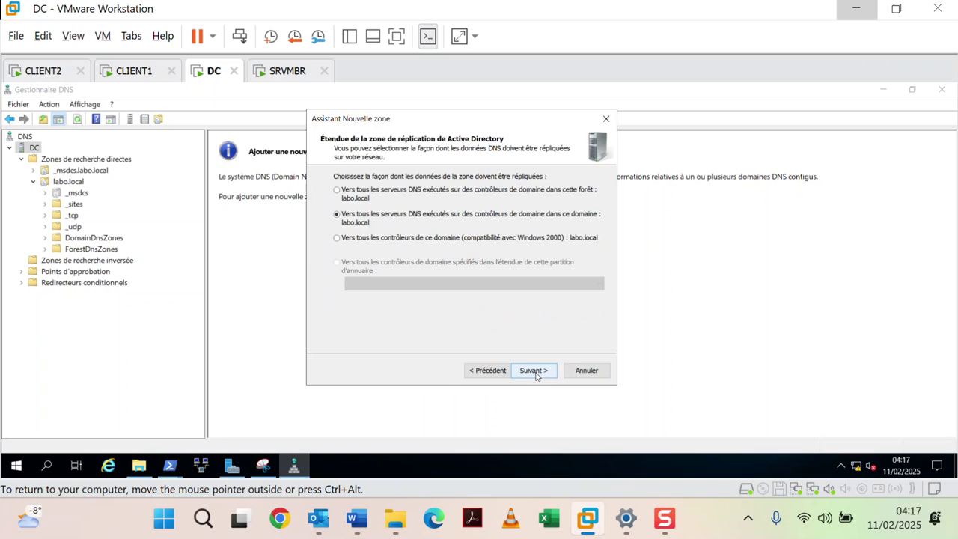
left_click(534, 371)
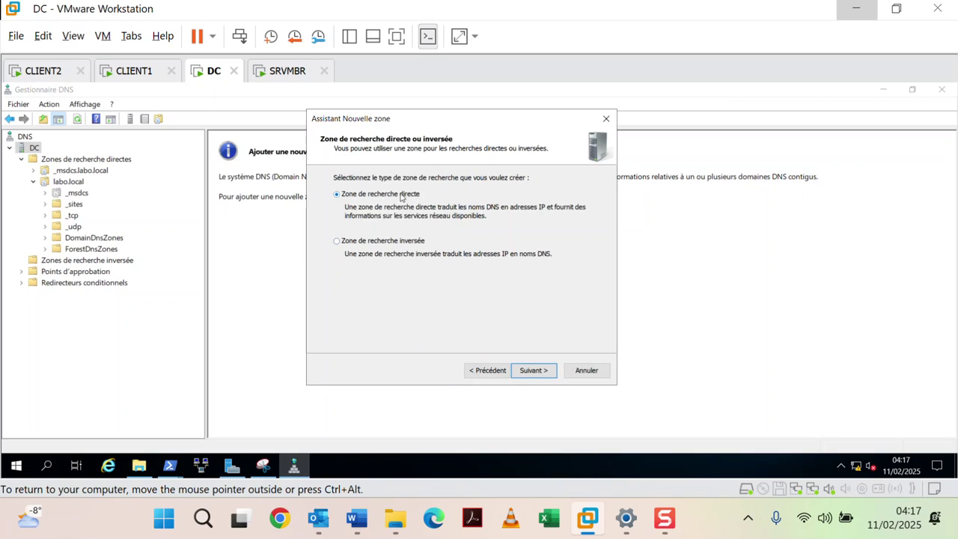
left_click(373, 243)
left_click(533, 370)
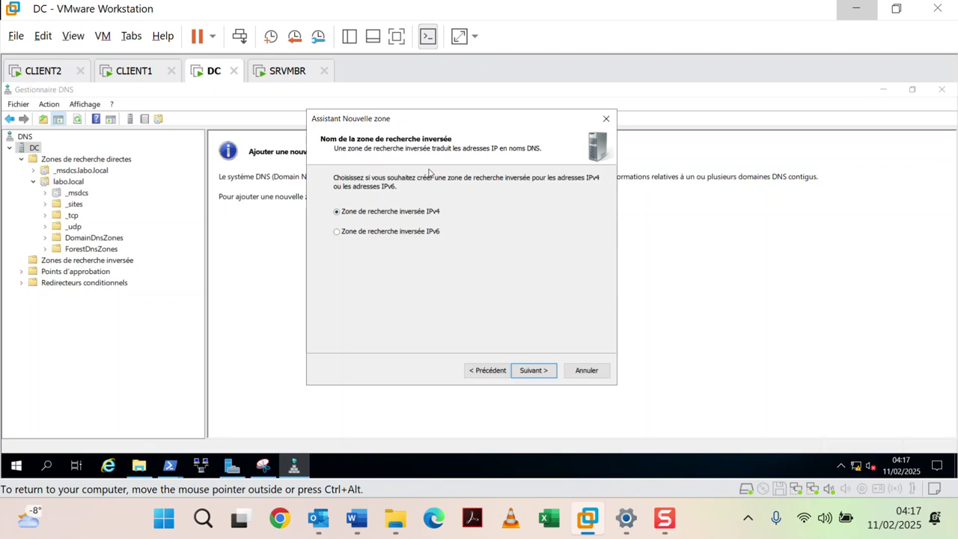
left_click(525, 367)
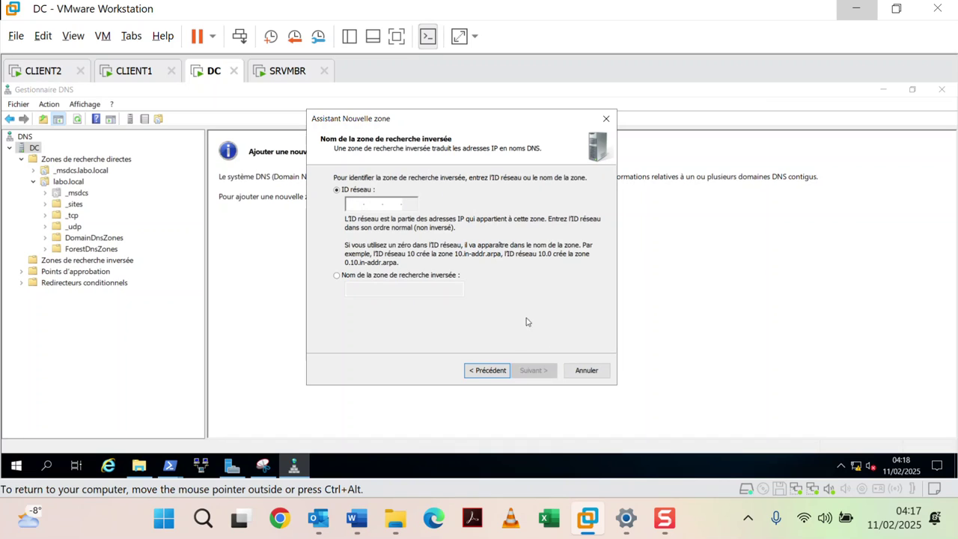
Check the DC's network addresses on the diagram in the Word document and return to the new zone wizard
left_click(356, 202)
mouse_move(356, 518)
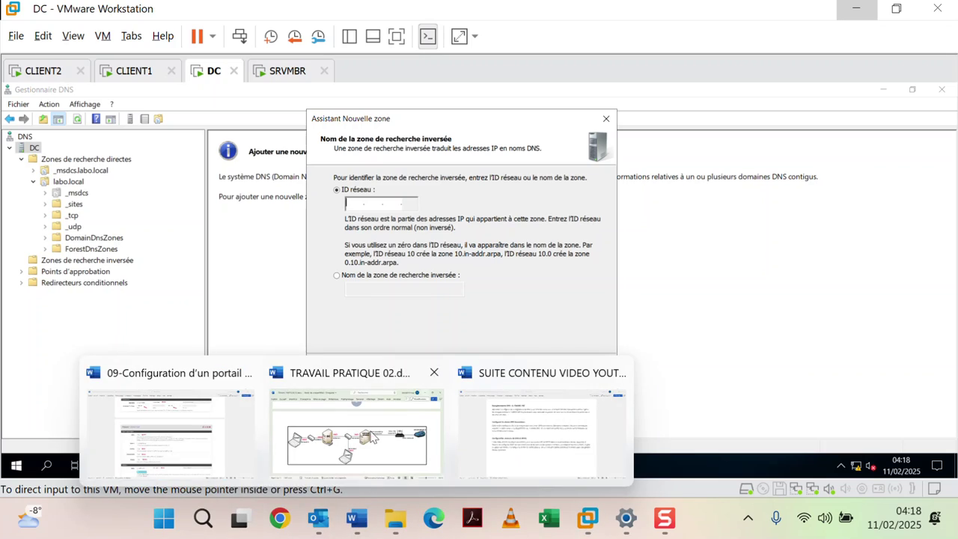
left_click(372, 437)
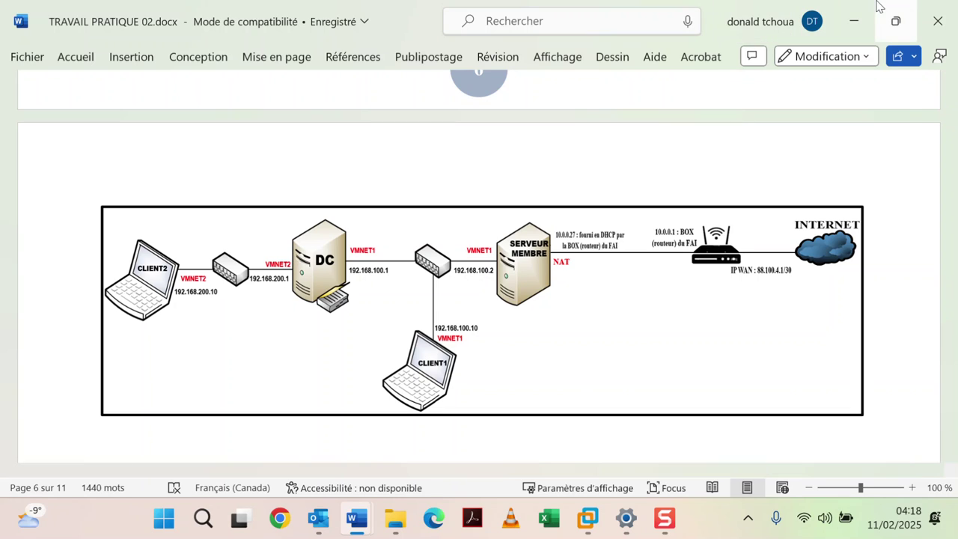
left_click(865, 31)
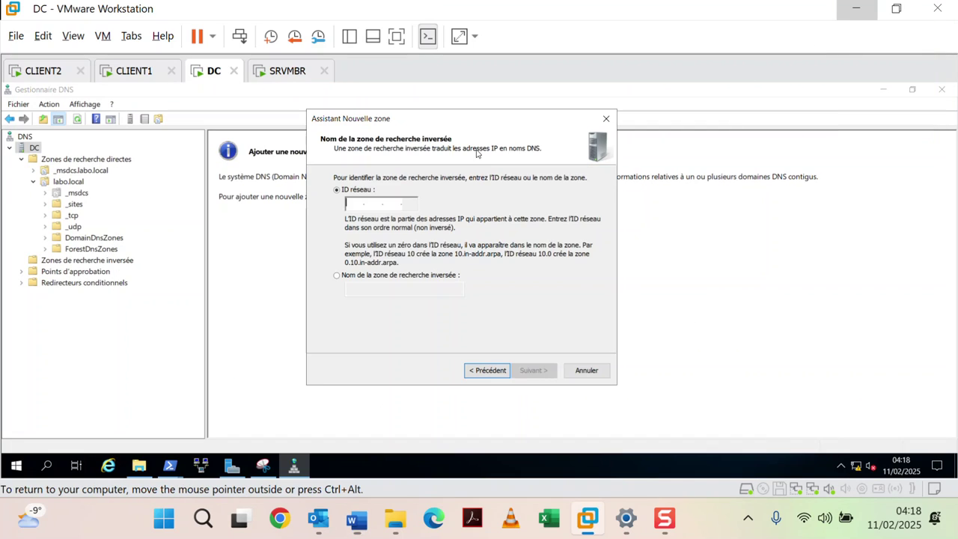
Finish the reverse zone with network ID 192.168.100 and secure dynamic updates only, and open the new zone
left_click(351, 202)
type("192.168.")
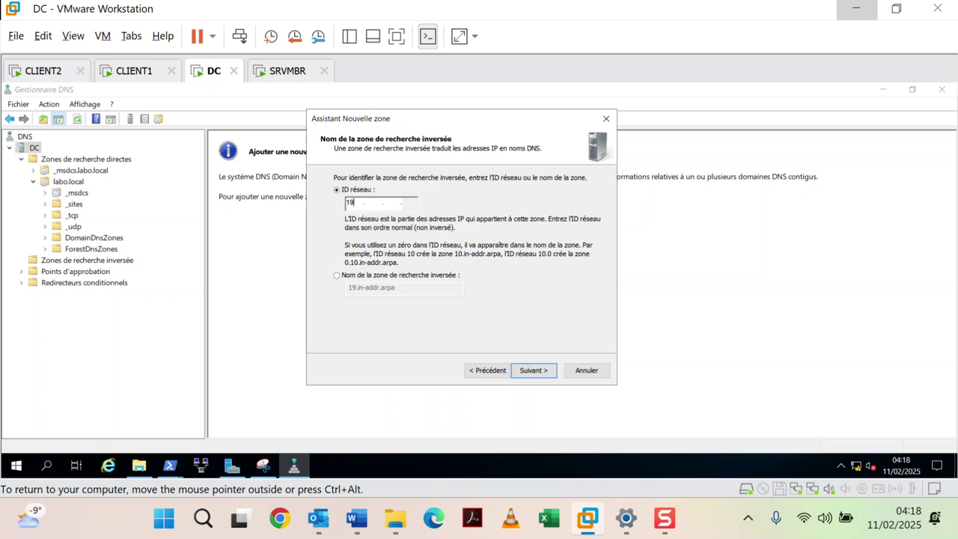
type("100")
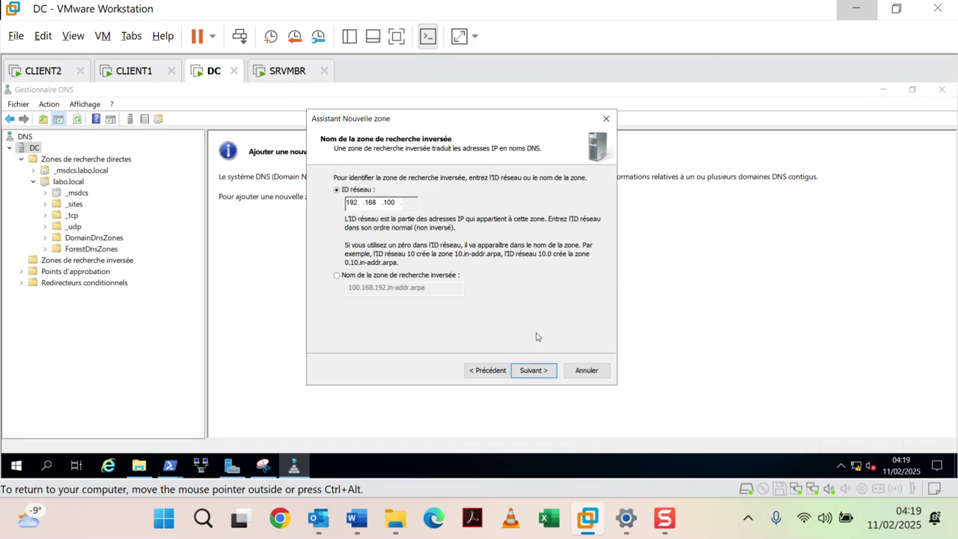
left_click(529, 367)
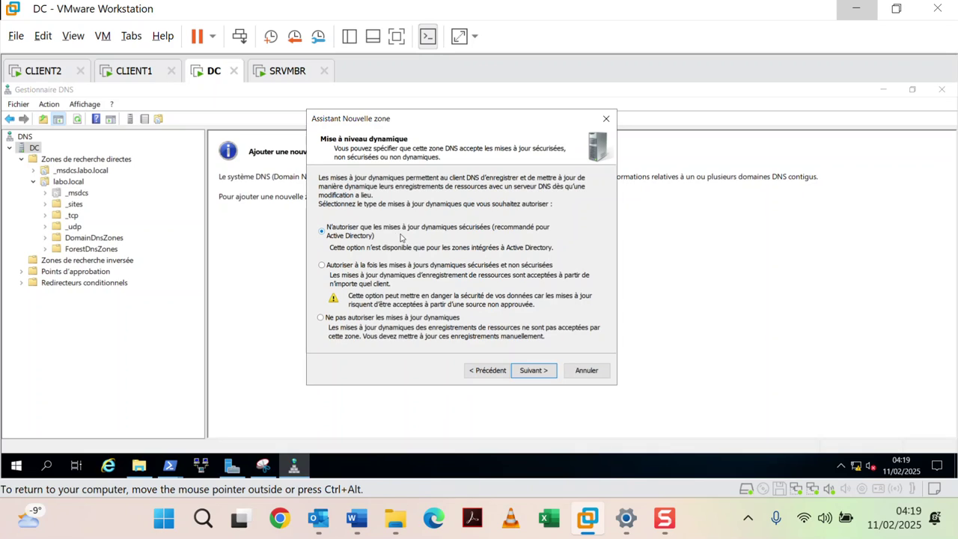
left_click(531, 374)
left_click(534, 370)
left_click(58, 272)
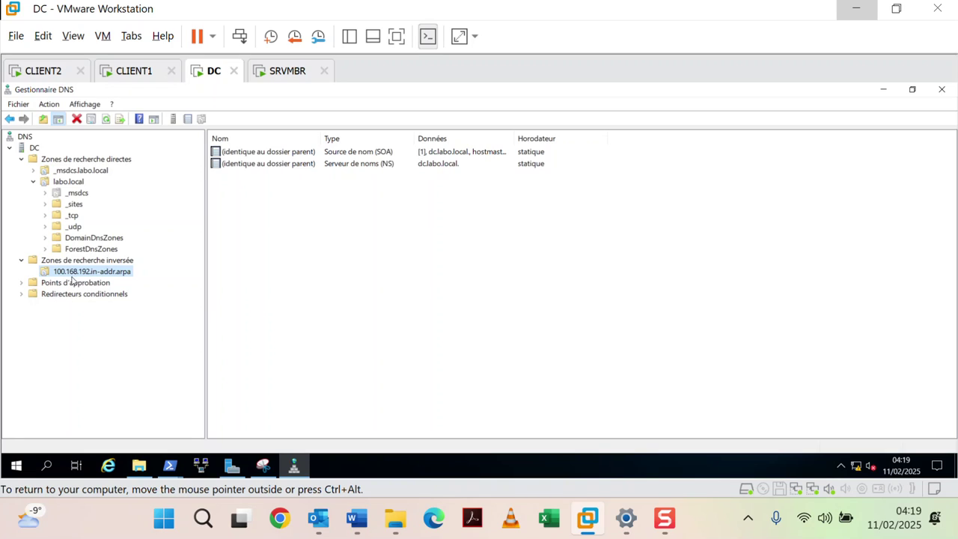
Set up another Active Directory-integrated primary zone as an IPv4 reverse lookup zone, replicated to all DNS servers in the labo.local domain
right_click(124, 262)
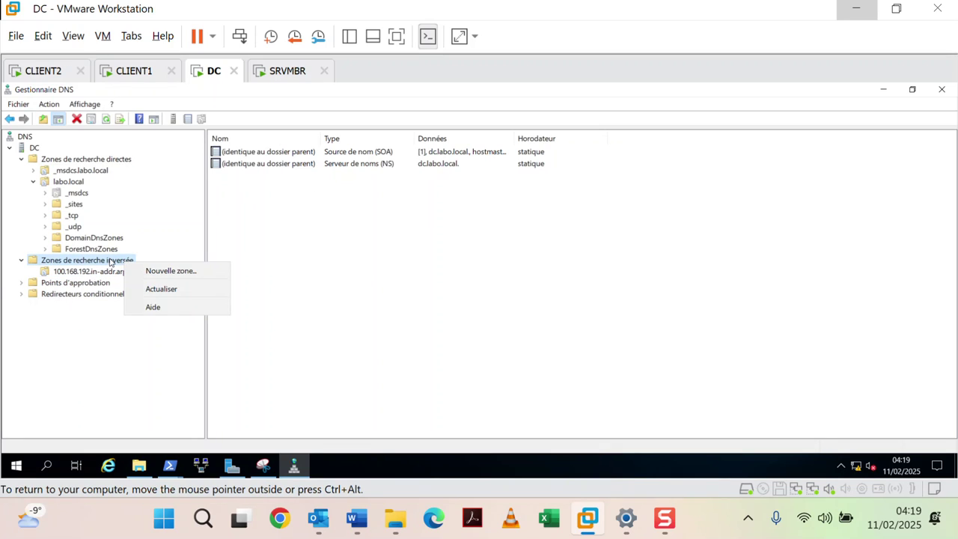
left_click(158, 273)
left_click_drag(166, 102, 566, 136)
left_click(639, 386)
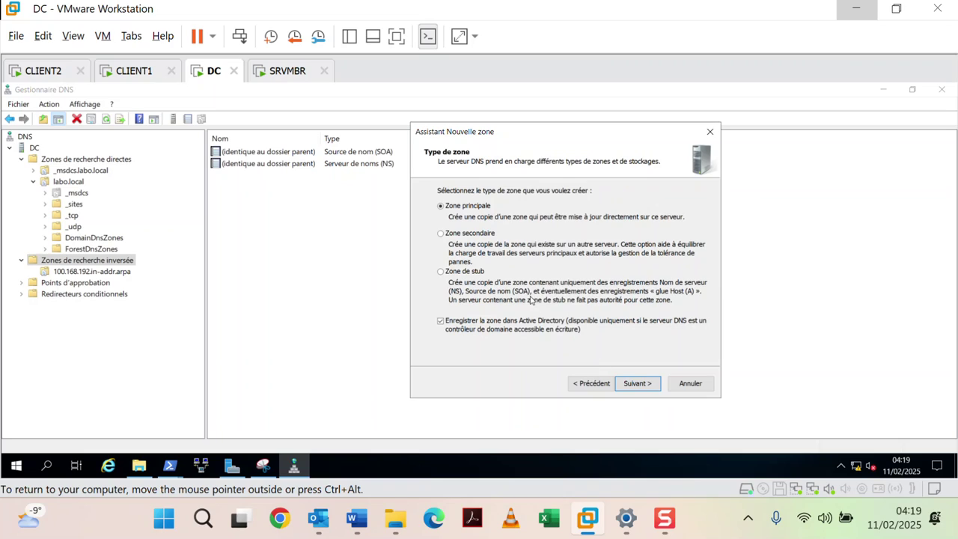
left_click(640, 386)
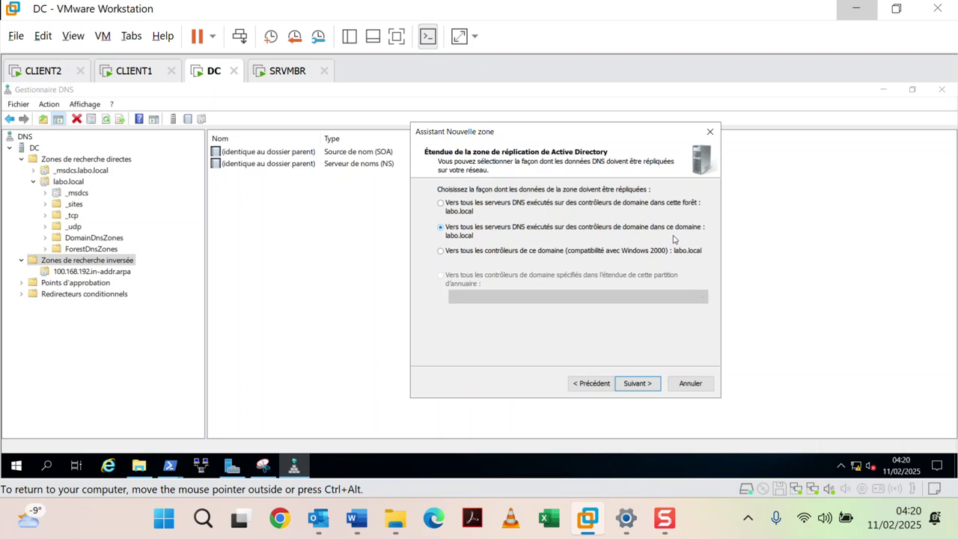
left_click(642, 384)
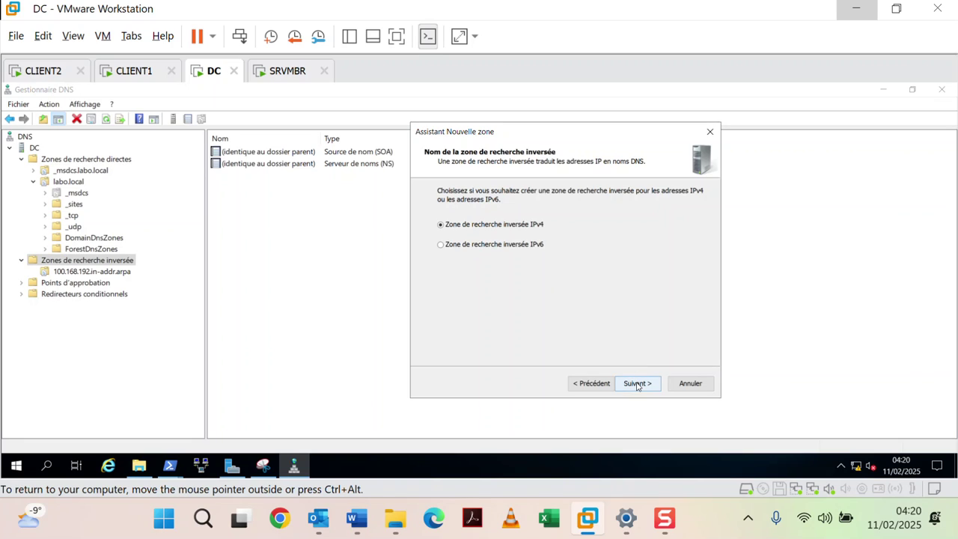
left_click(637, 384)
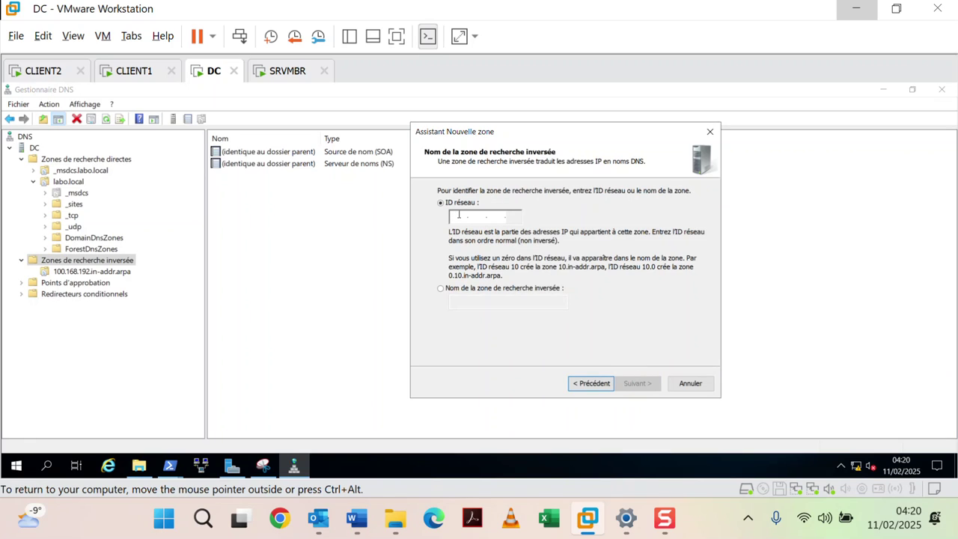
Enter 192.168.200 as the zone's network ID and check it against the network diagram in the Word document
type("192 .1")
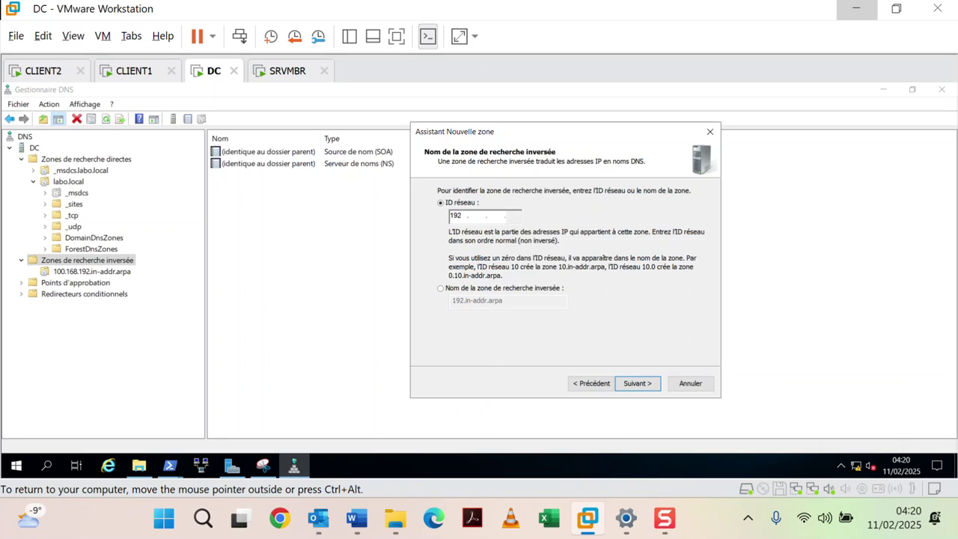
type("68 .200")
mouse_move(356, 518)
left_click(341, 366)
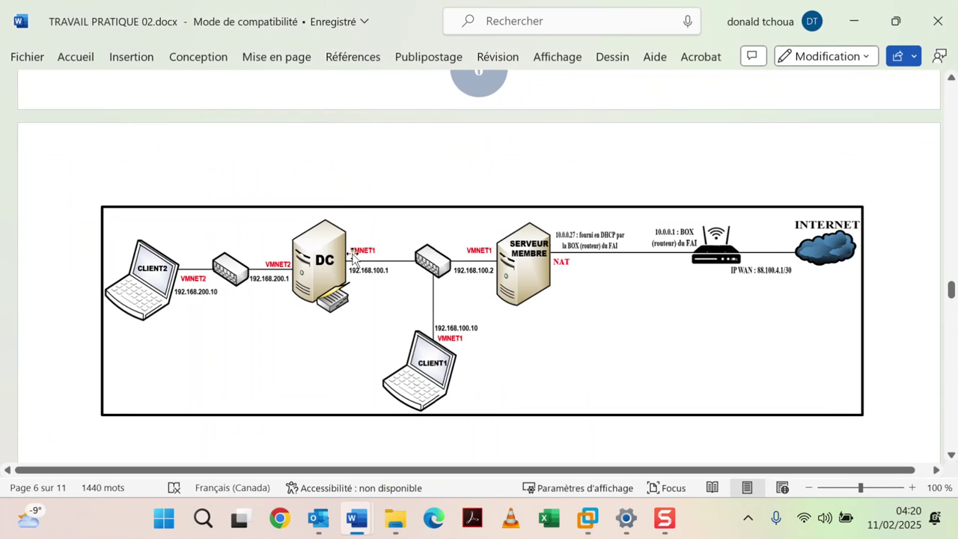
left_click(854, 21)
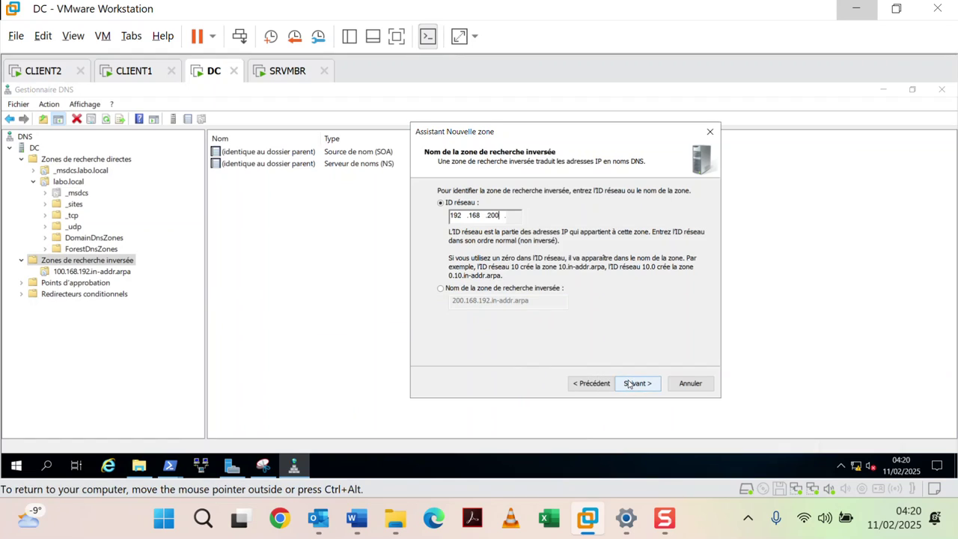
Finish the 192.168.200 reverse zone with secure dynamic updates only and open both reverse zones in turn
left_click(629, 384)
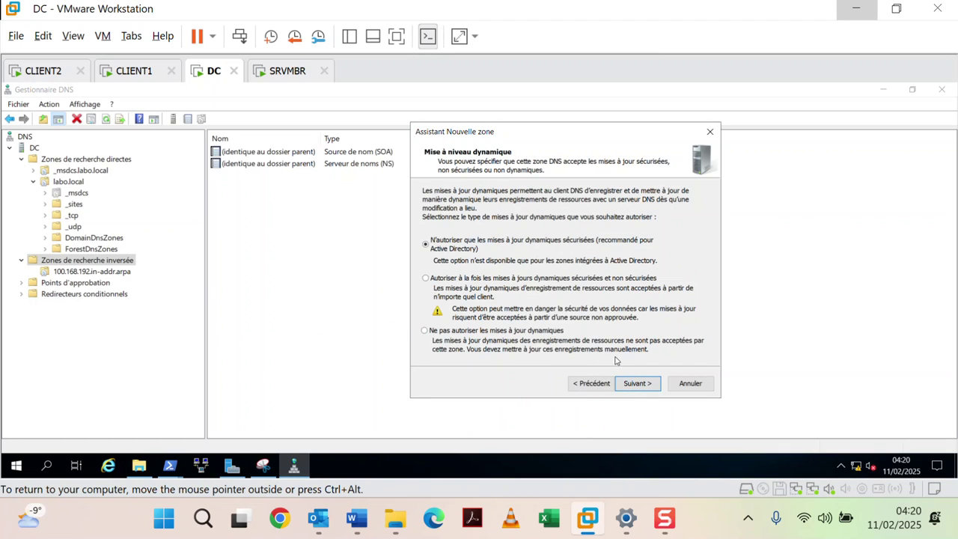
left_click(628, 384)
left_click(629, 384)
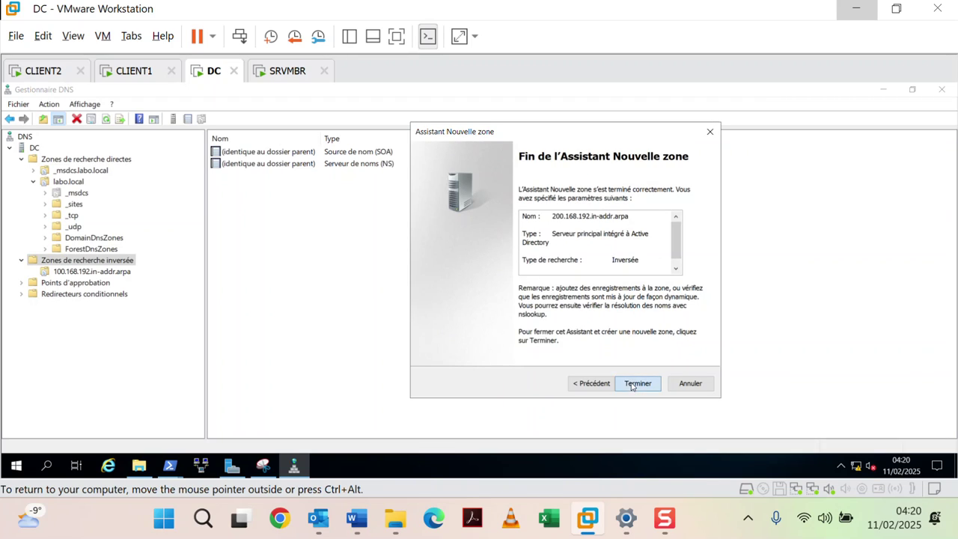
left_click(132, 282)
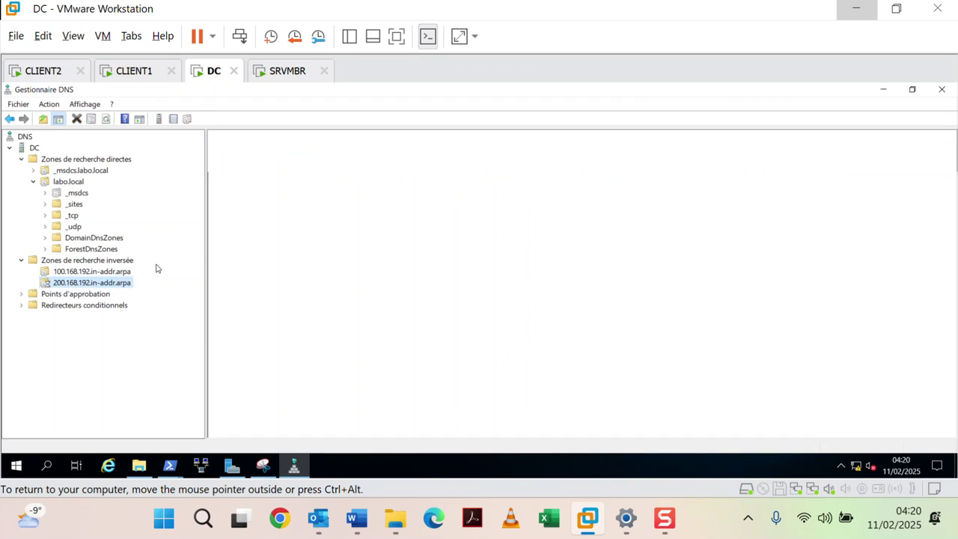
left_click(107, 271)
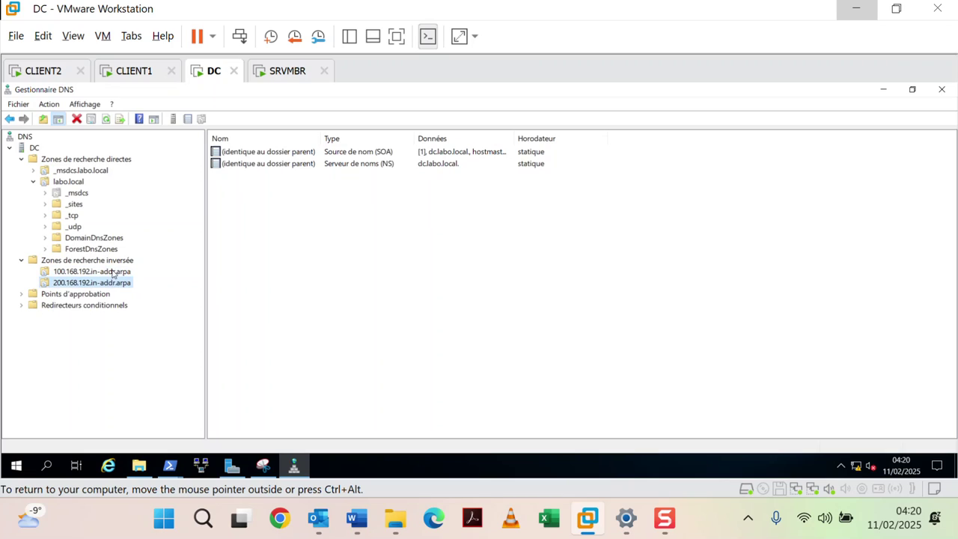
left_click(113, 284)
Read the DNS primary zone tasks under ETAPE VI in the Word document and return to the DC virtual machine
mouse_move(356, 518)
left_click(360, 426)
scroll(276, 341, "down", 12)
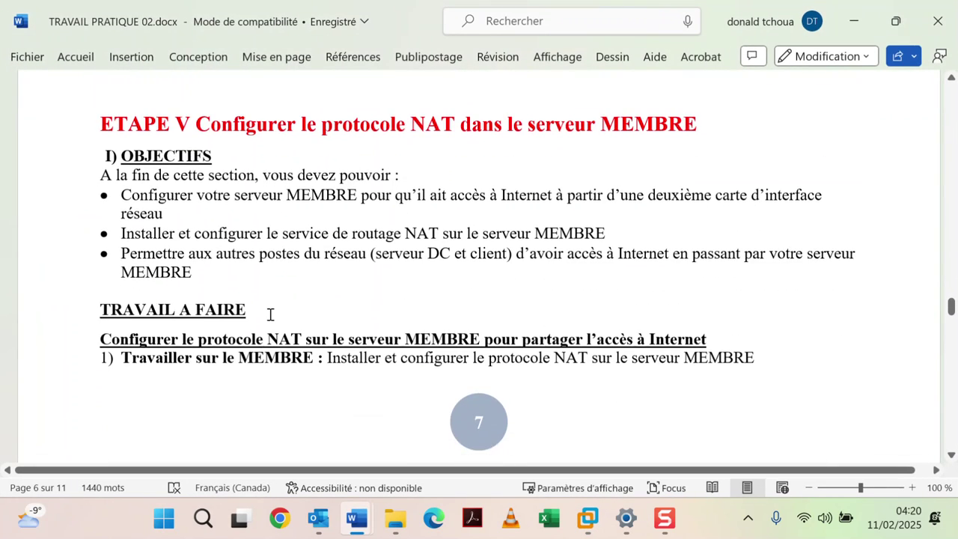
scroll(269, 313, "up", 2)
scroll(270, 313, "down", 15)
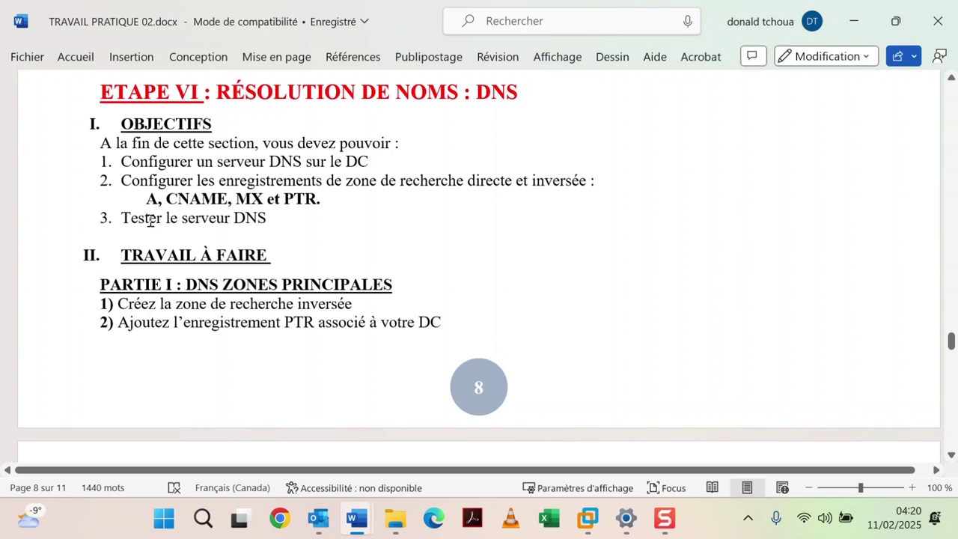
scroll(277, 269, "down", 3)
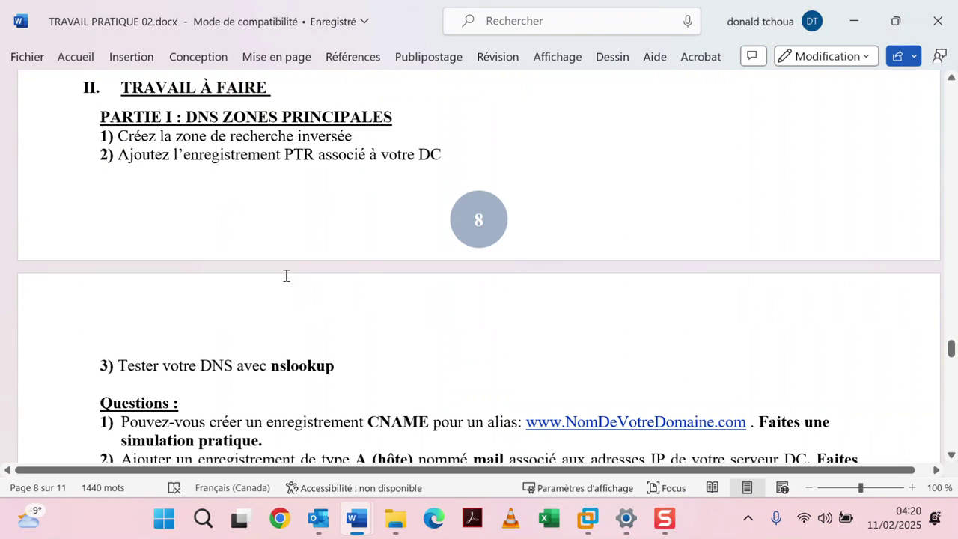
scroll(366, 262, "down", 2)
scroll(363, 262, "up", 3)
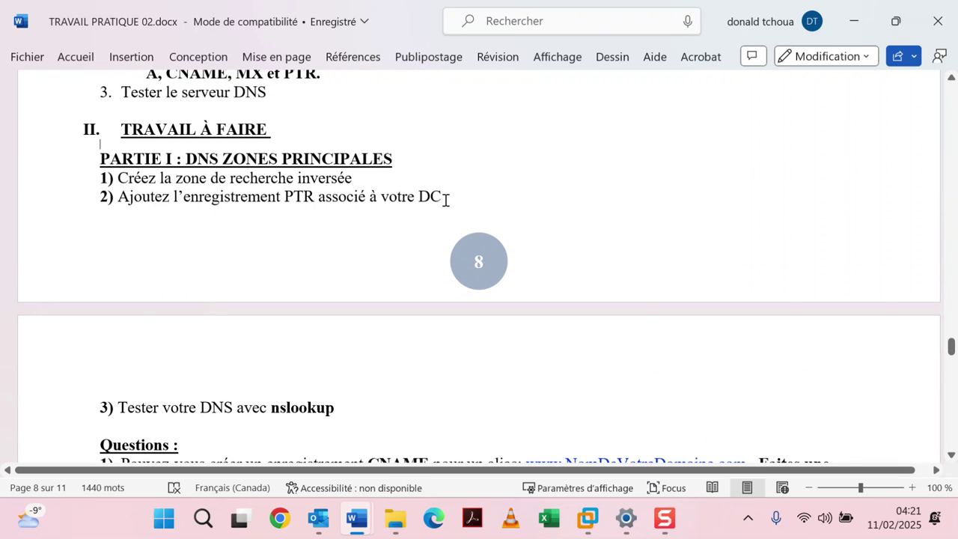
left_click(854, 23)
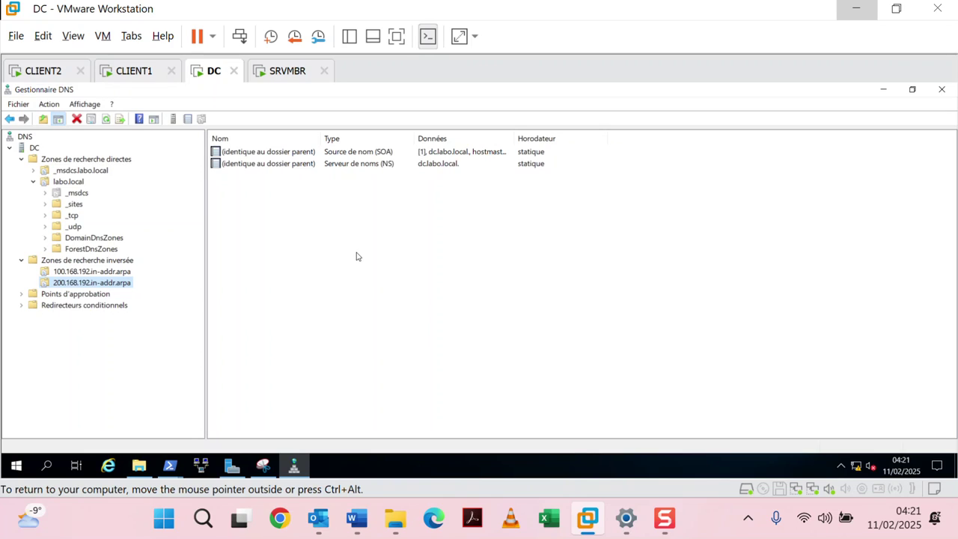
Start a new pointer (PTR) record in the 100.168.192.in-addr.arpa zone with host IP address 192.168.100.1
right_click(126, 274)
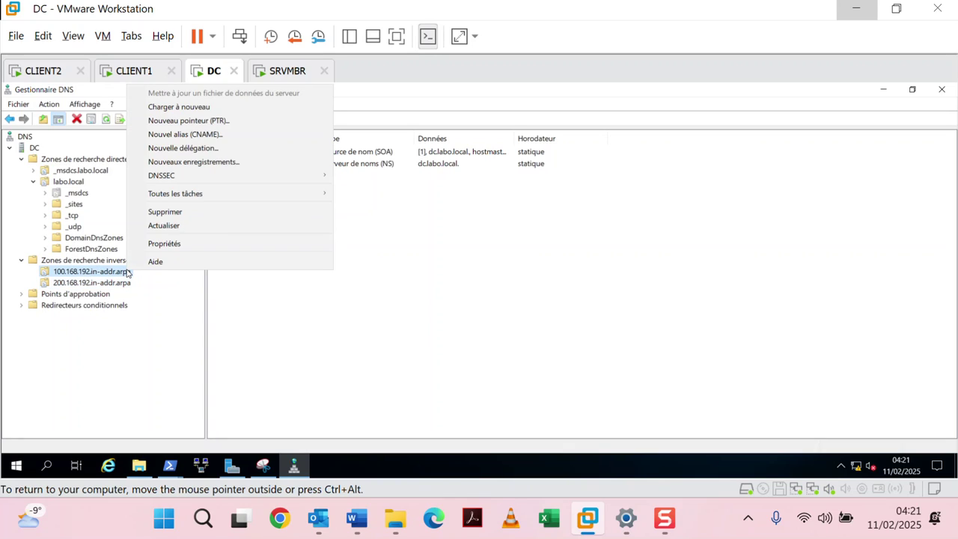
left_click(192, 123)
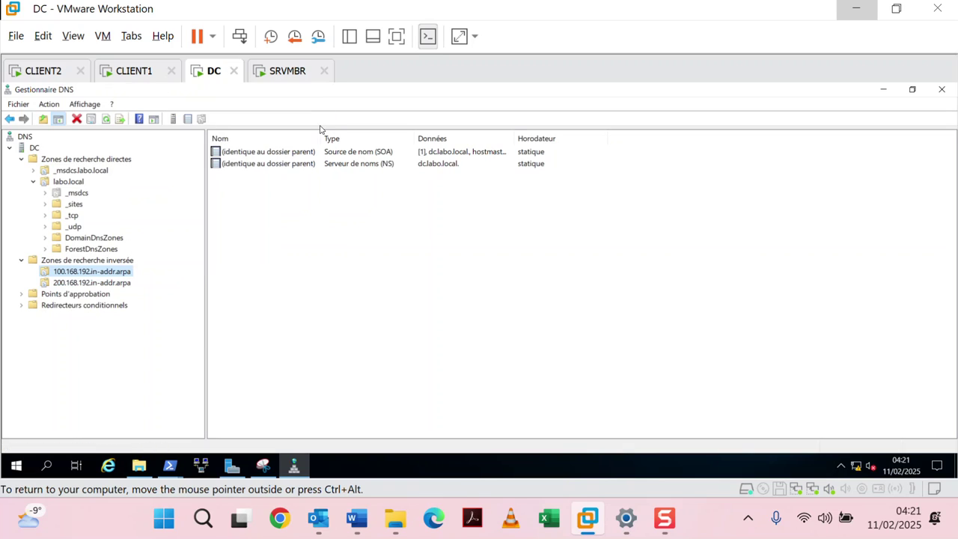
left_click(466, 180)
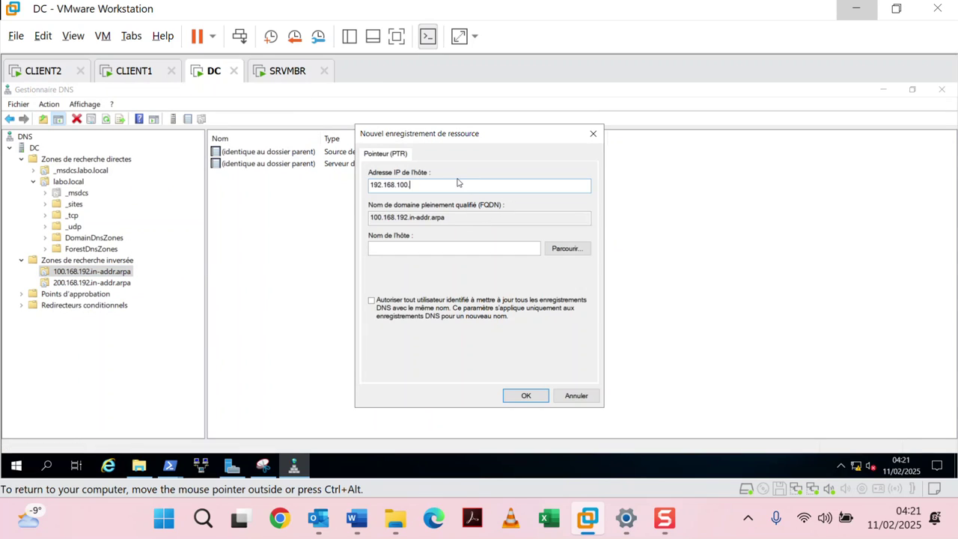
type("1")
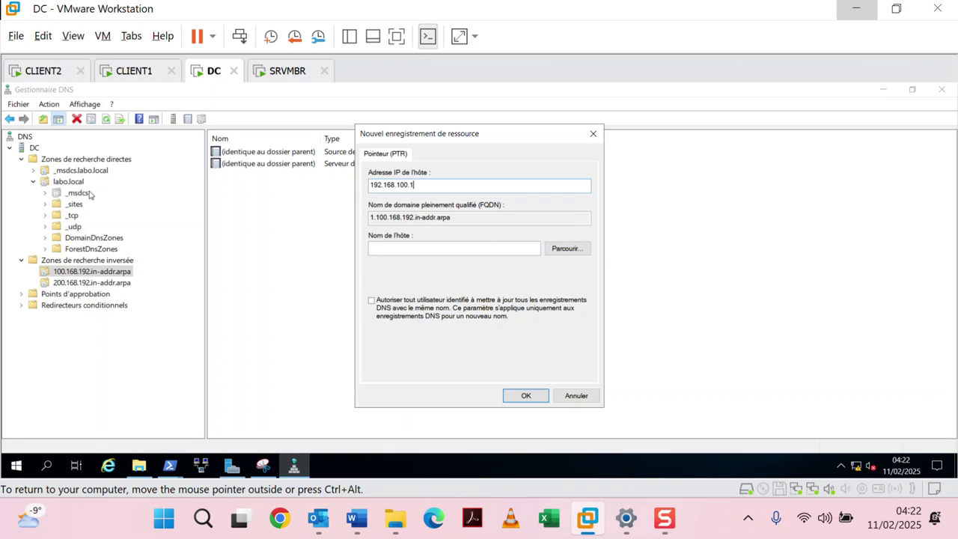
Browse the DC server's forward lookup zones for the PTR host name and select the dc host record in labo.local
left_click(563, 250)
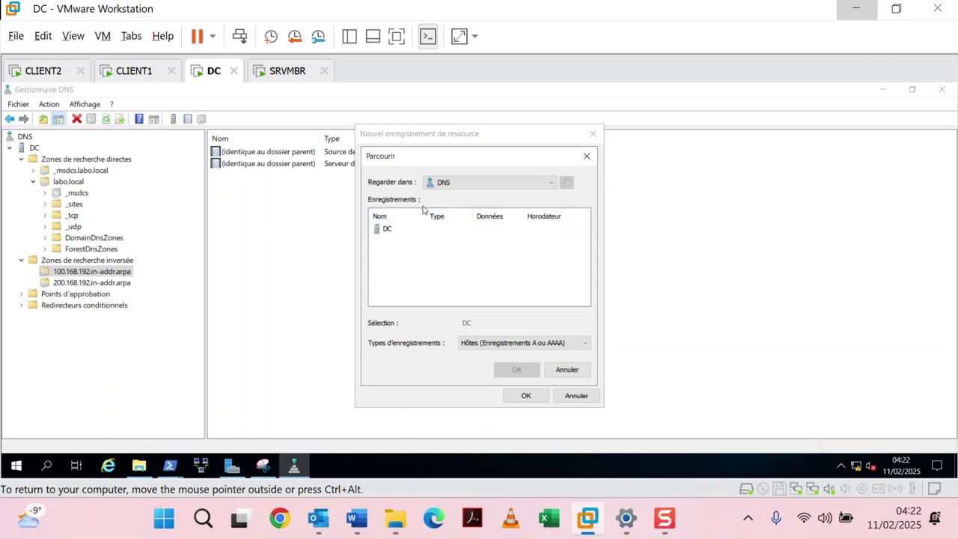
left_click_drag(427, 218, 487, 218)
double_click(387, 229)
double_click(450, 233)
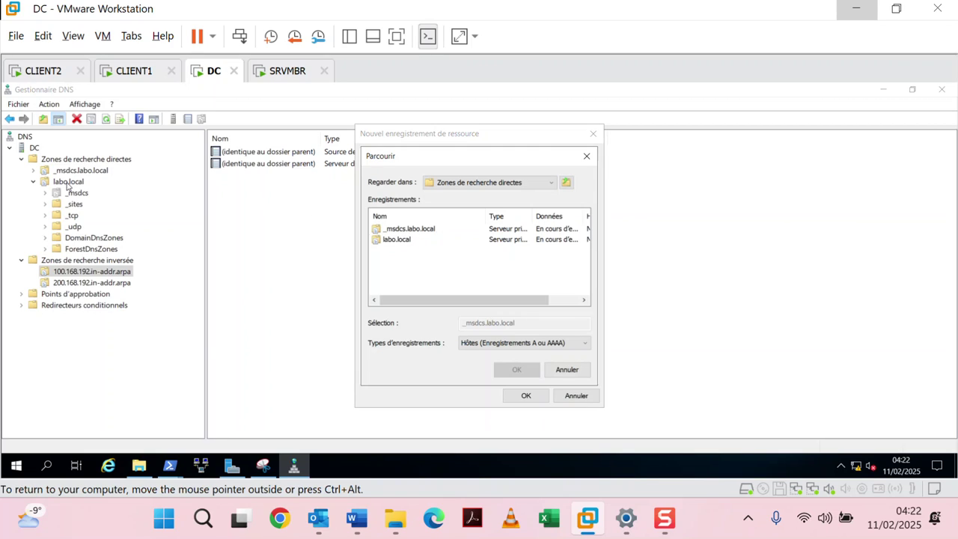
double_click(409, 241)
scroll(417, 246, "down", 2)
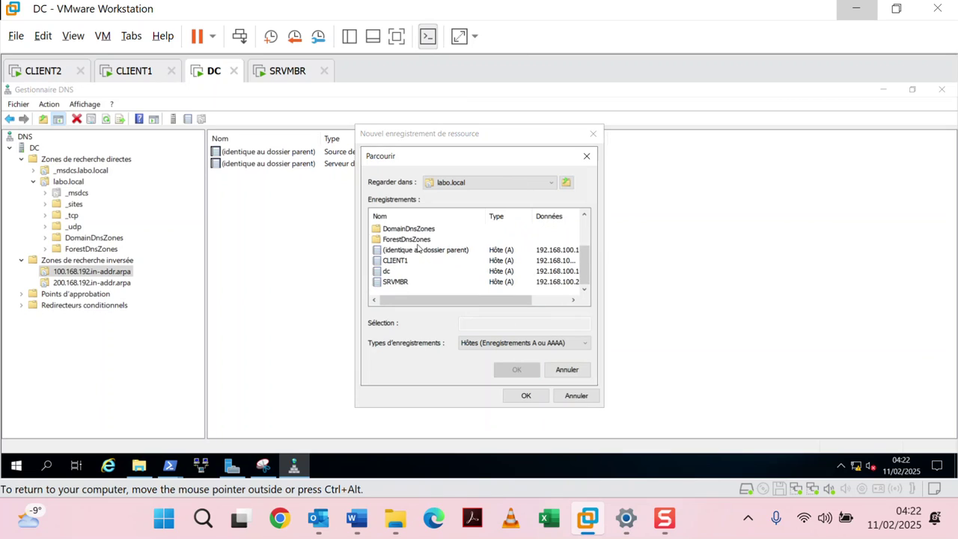
left_click(387, 271)
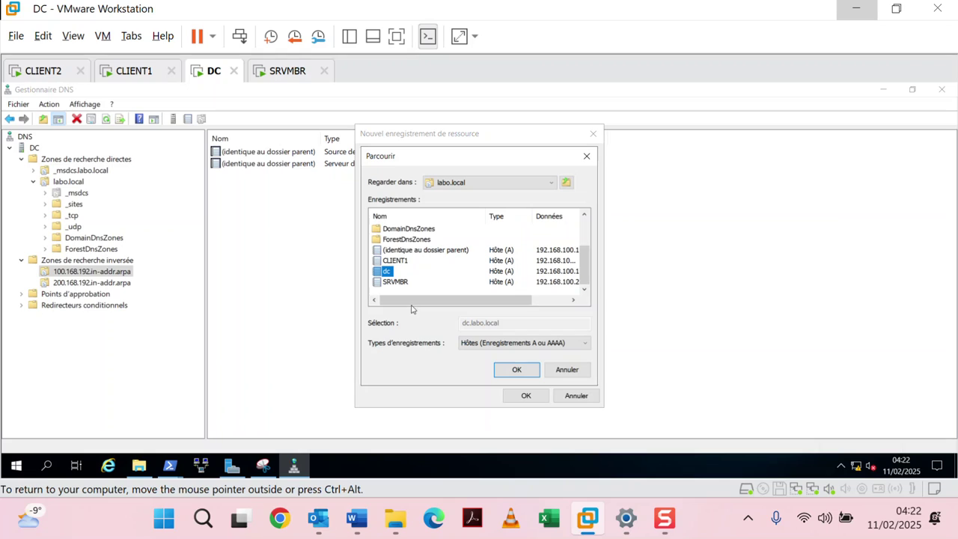
Check the dc record's data, create the PTR record with host name dc.labo.local, and select it in the 100.168.192.in-addr.arpa zone
left_click_drag(434, 301, 369, 301)
left_click_drag(395, 303, 524, 310)
left_click(512, 271)
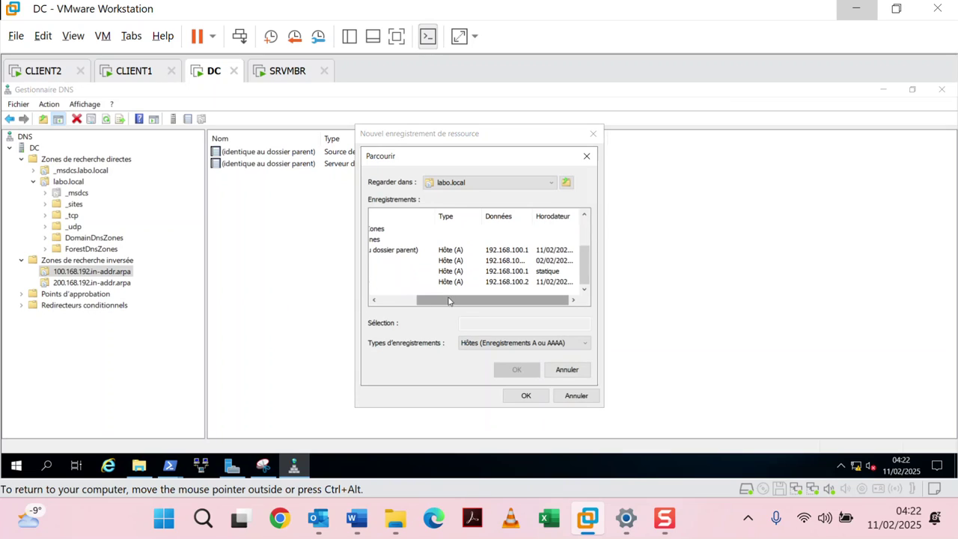
left_click_drag(442, 301, 360, 301)
left_click(386, 272)
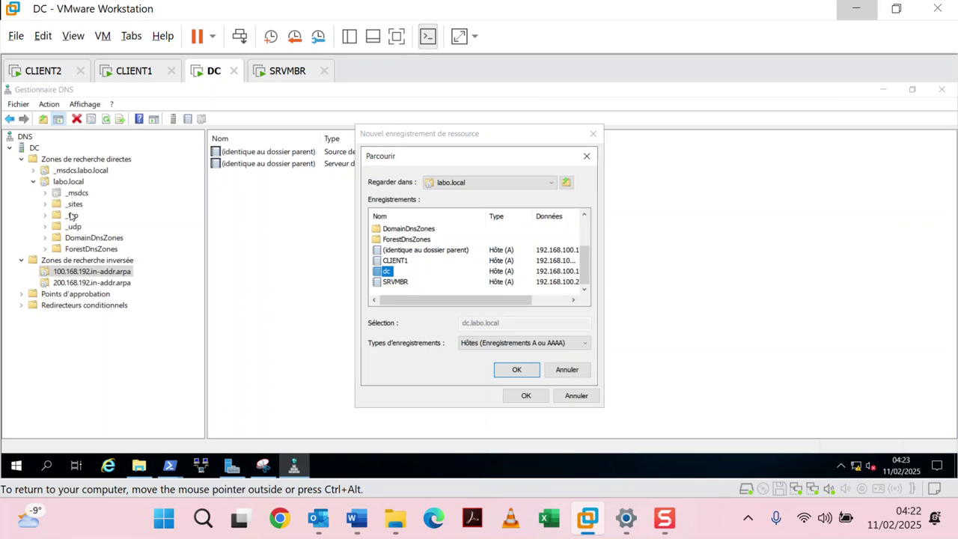
left_click(514, 370)
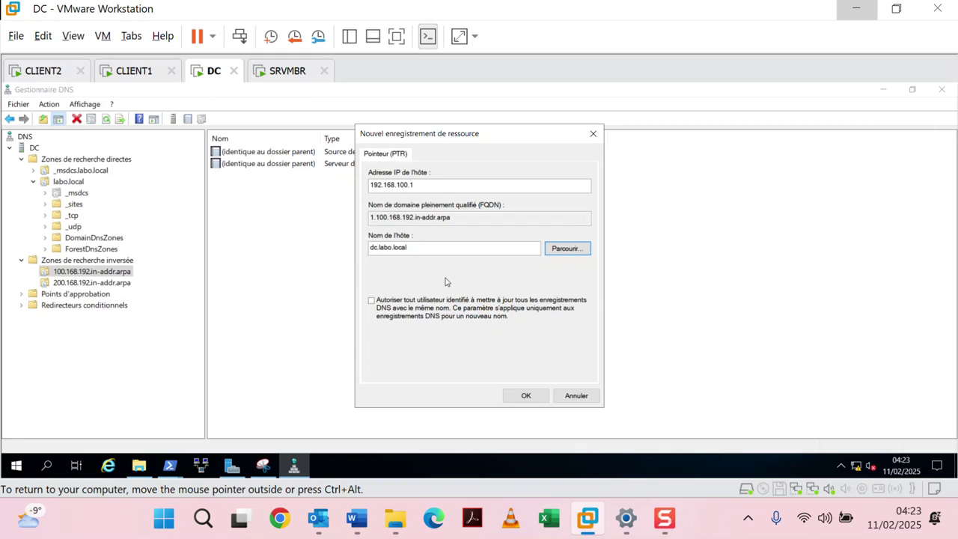
left_click(526, 396)
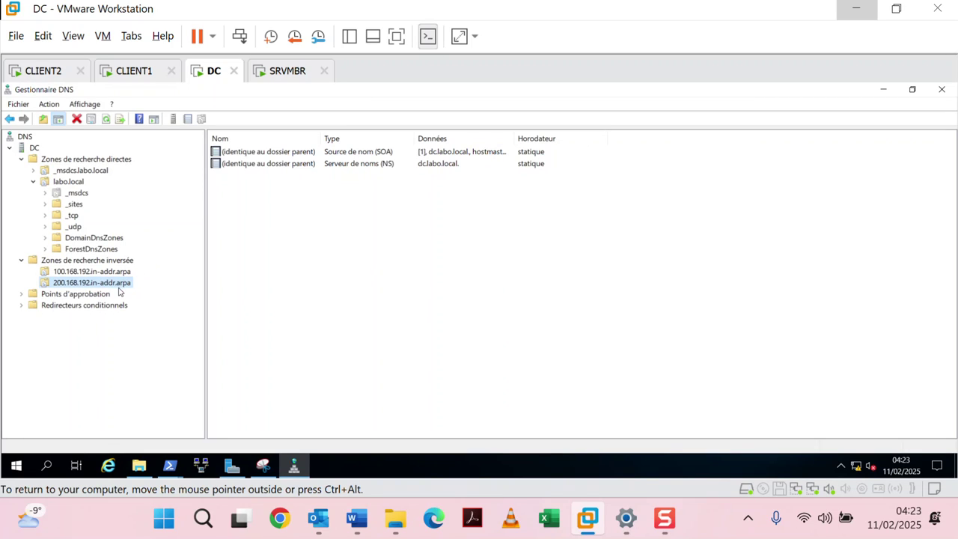
left_click(112, 272)
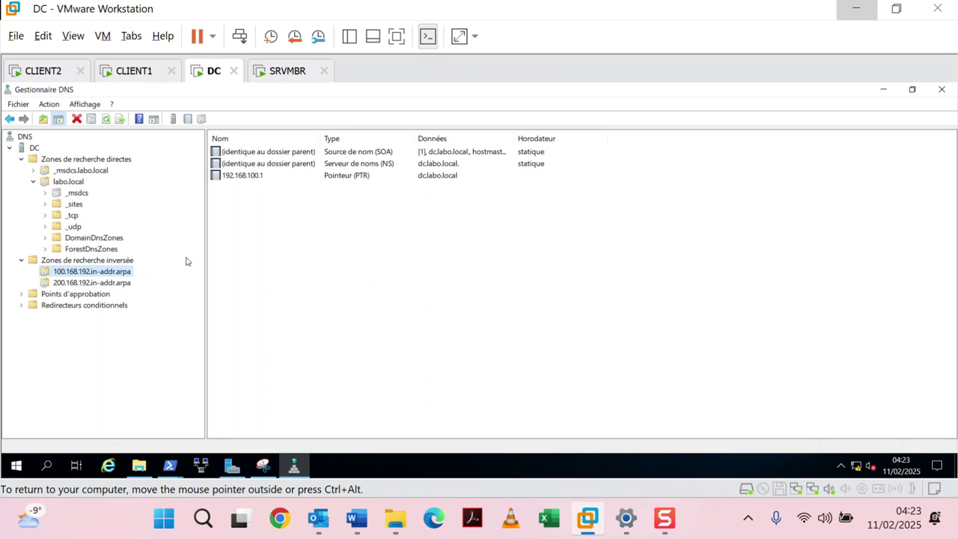
left_click(241, 177)
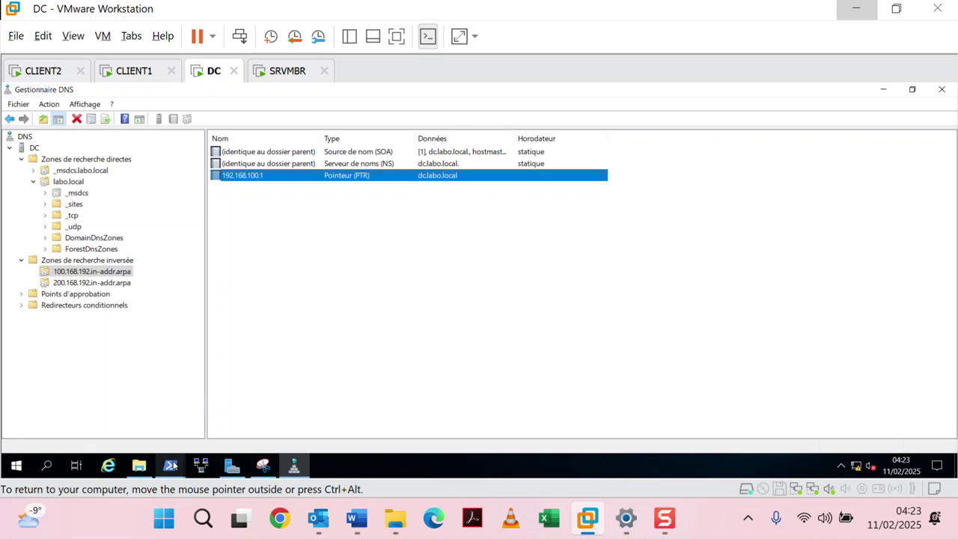
Close the open PowerShell window on DC, start a fresh PowerShell session and reposition its window over the records list
mouse_move(173, 466)
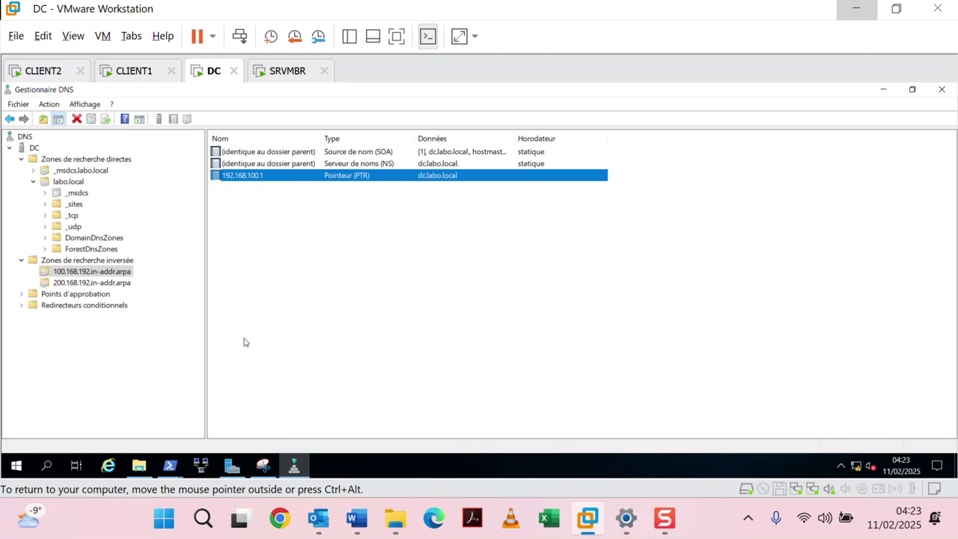
left_click(220, 408)
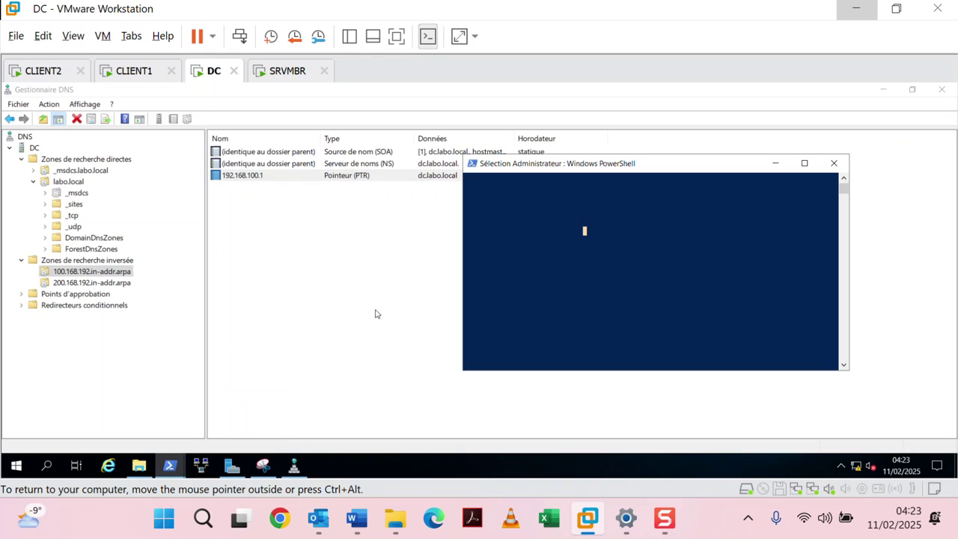
left_click(831, 163)
left_click(171, 465)
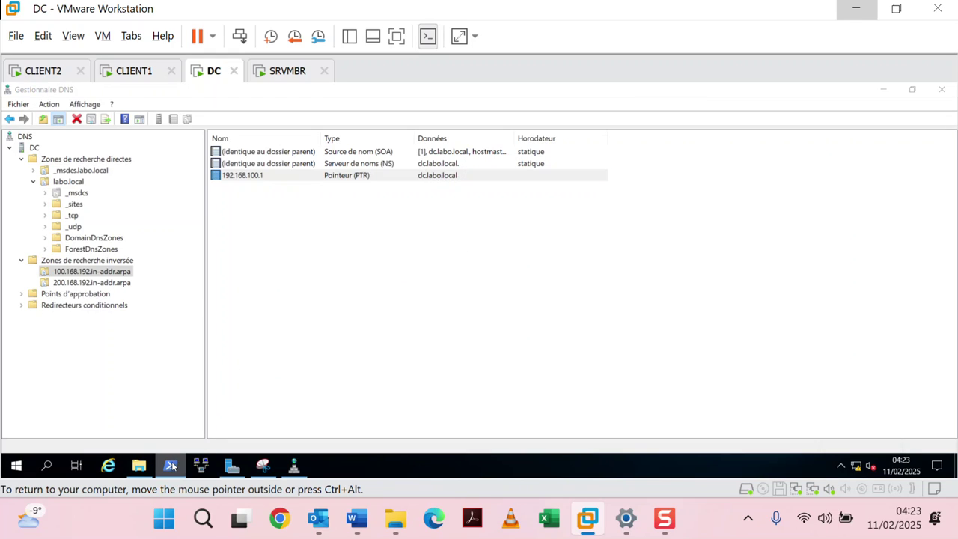
right_click(170, 464)
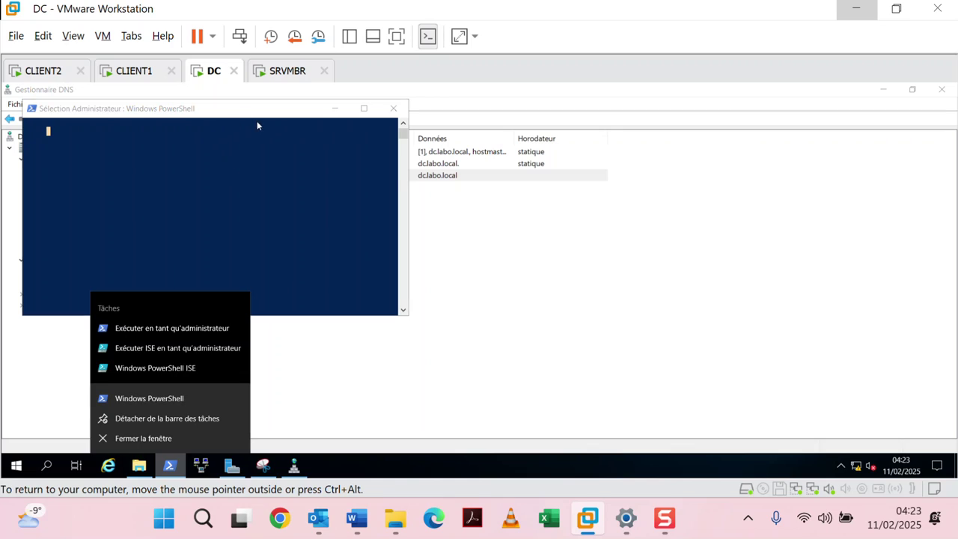
left_click(268, 147)
right_click(268, 147)
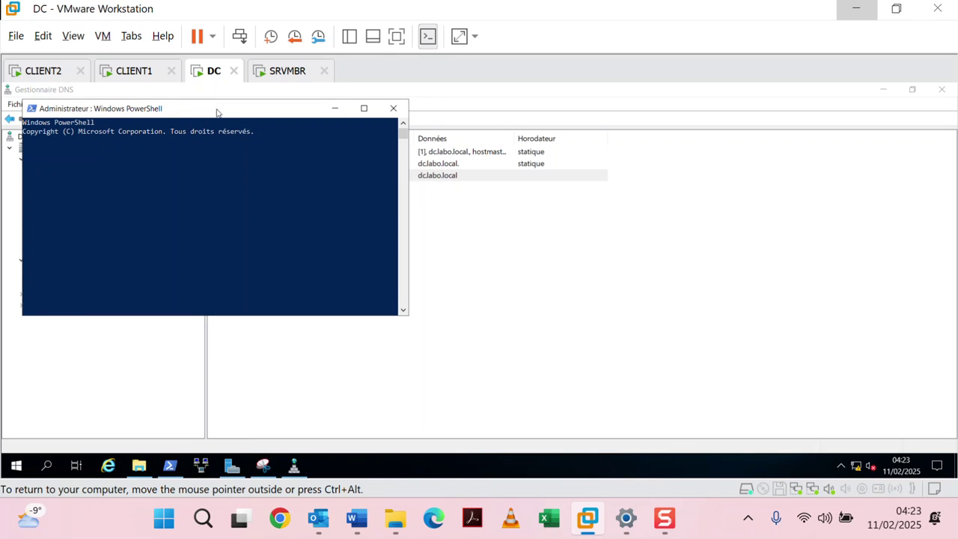
left_click_drag(215, 113, 458, 135)
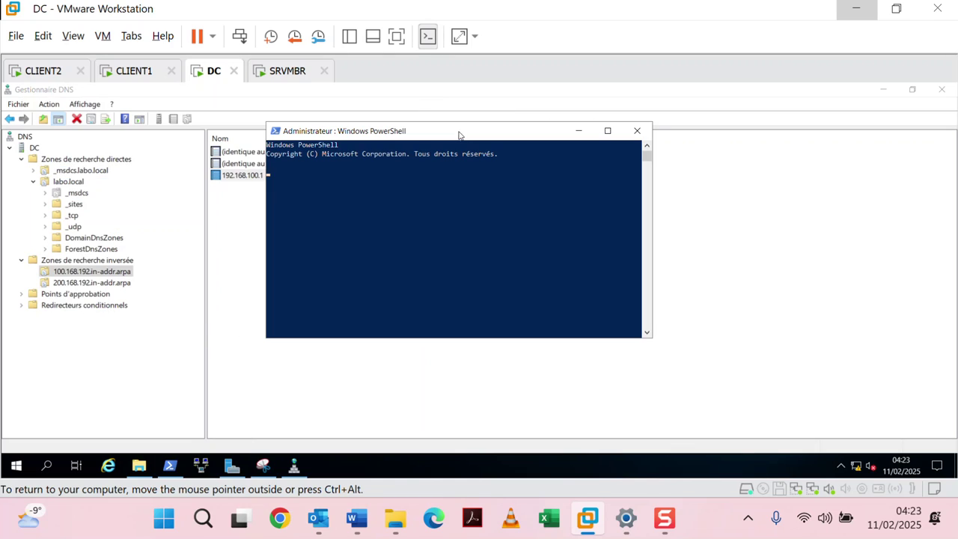
Set the PowerShell console's font size to 28
right_click(302, 135)
left_click(318, 239)
left_click(327, 160)
left_click(300, 233)
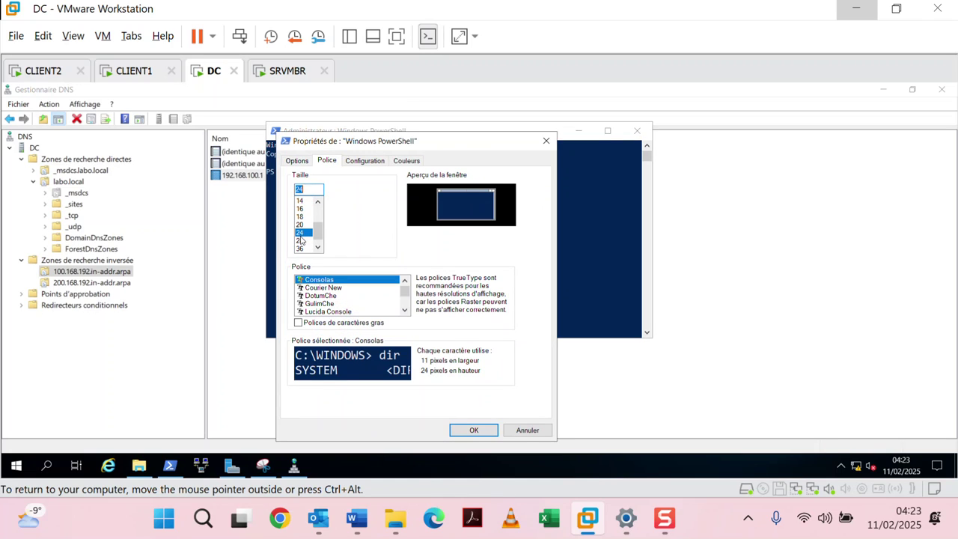
left_click(300, 240)
left_click(473, 430)
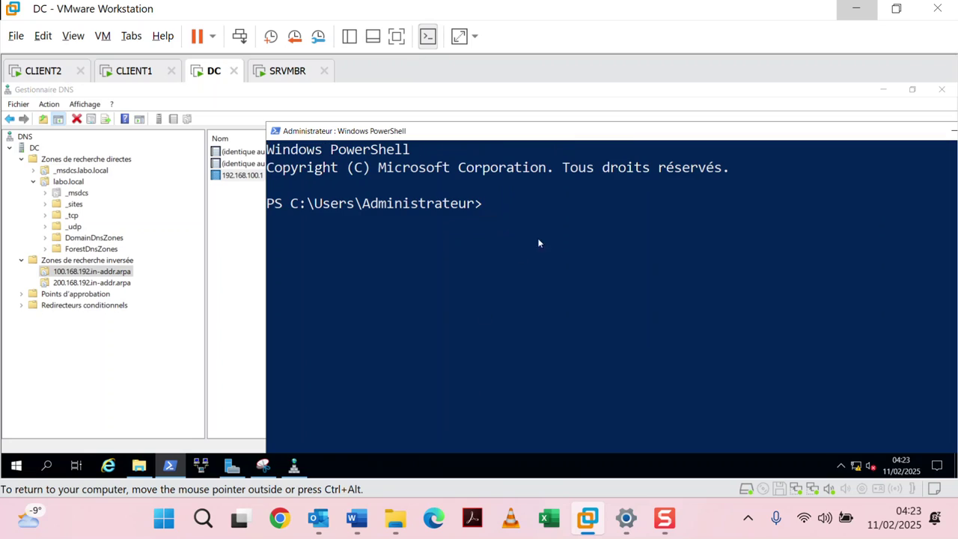
Set the PowerShell console's font size to 24 and move the window clear of the DNS zone tree
right_click(331, 131)
left_click(365, 234)
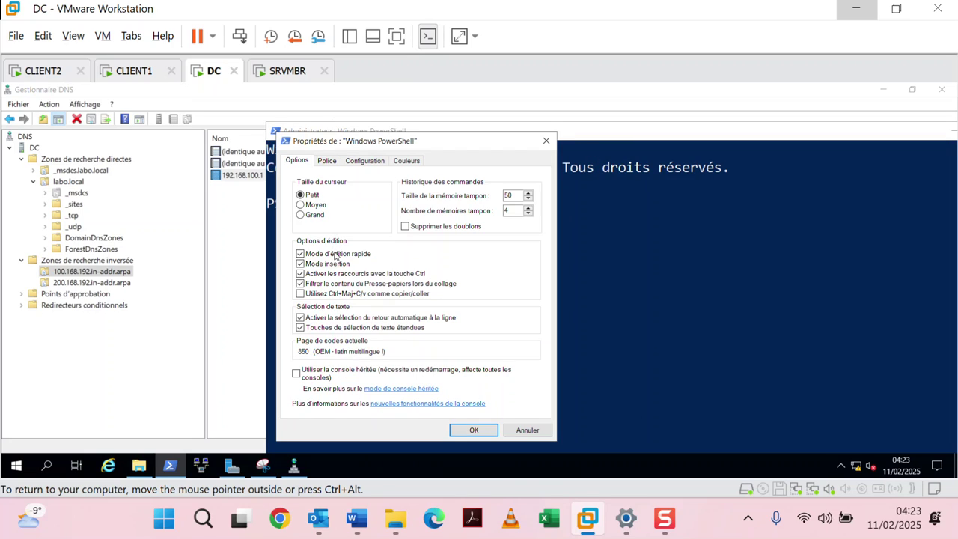
left_click(326, 161)
left_click(300, 224)
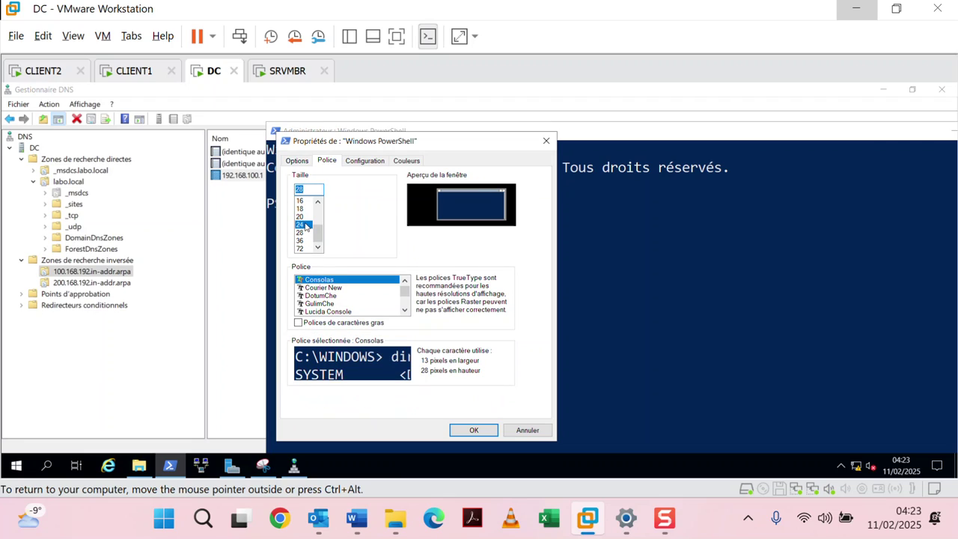
left_click(474, 431)
left_click(605, 238)
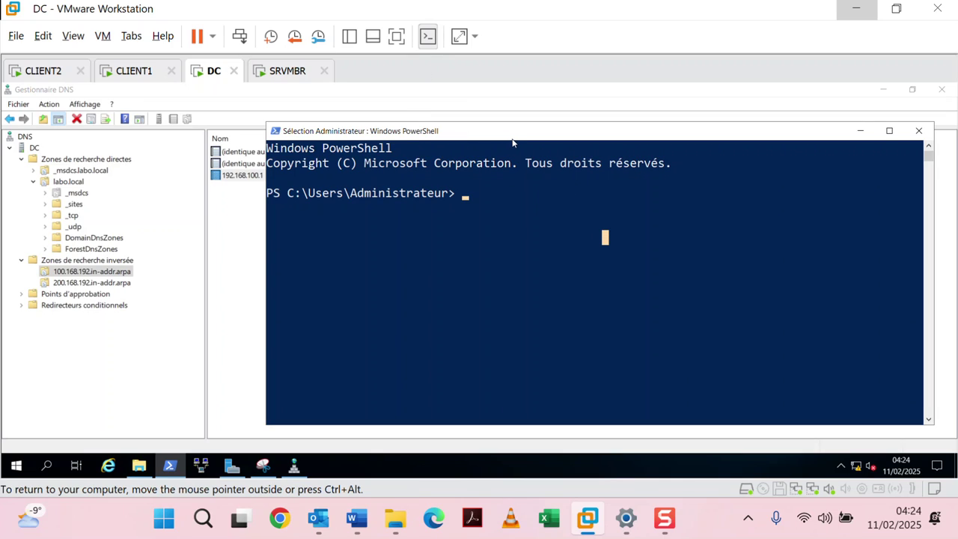
left_click_drag(498, 133, 519, 144)
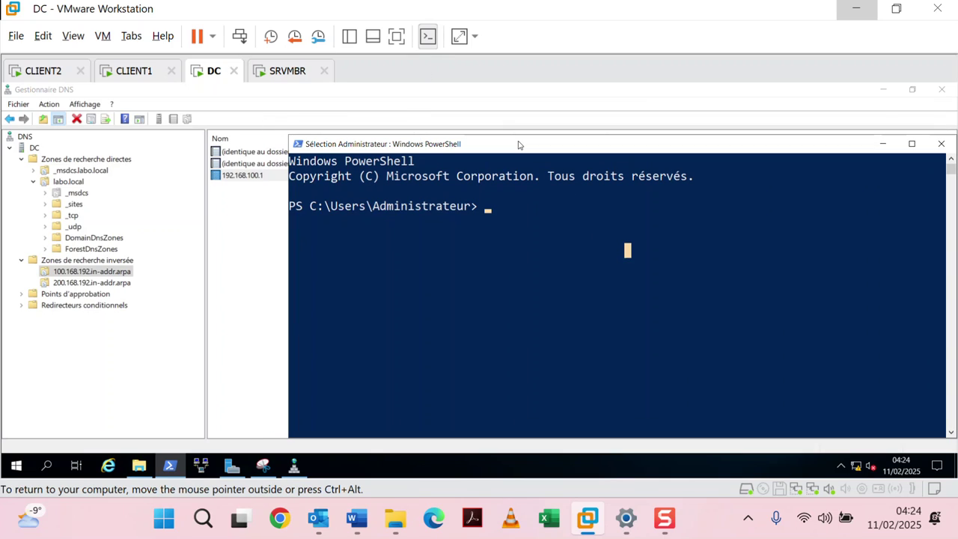
Start nslookup in PowerShell, query 192.168.100.1 and highlight the returned name line
type("nsl")
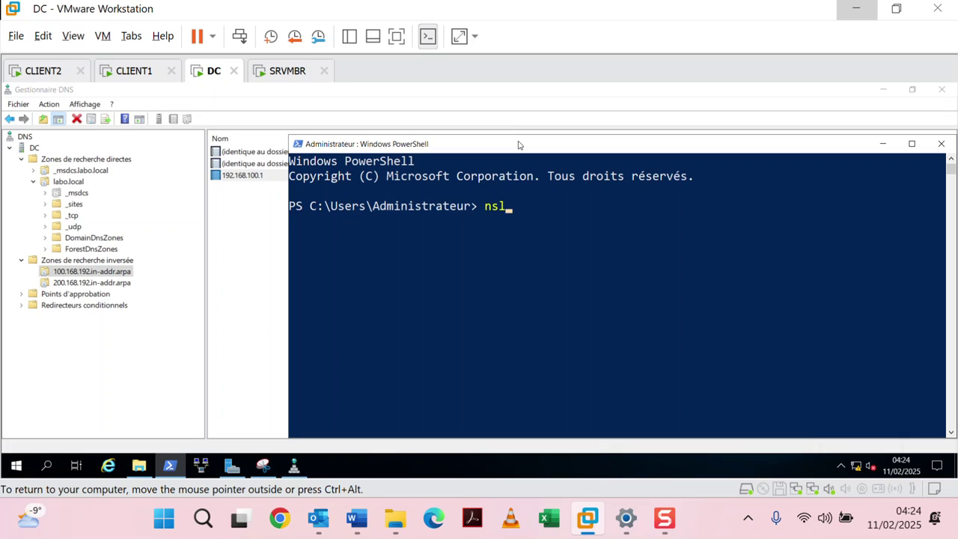
type("ooj")
key("BackSpace")
type("kup")
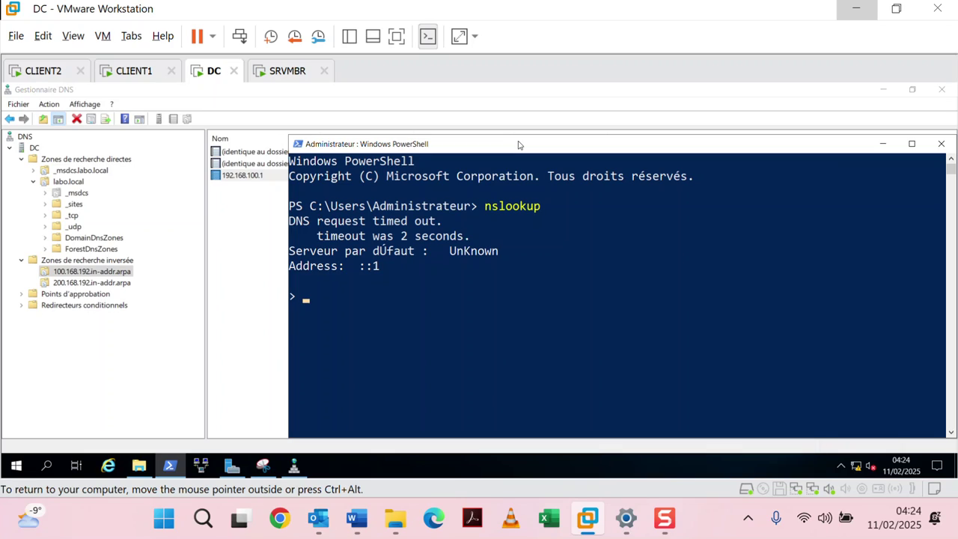
type("192.168.100.1")
key("Return")
left_click(464, 357)
left_click_drag(472, 357, 289, 357)
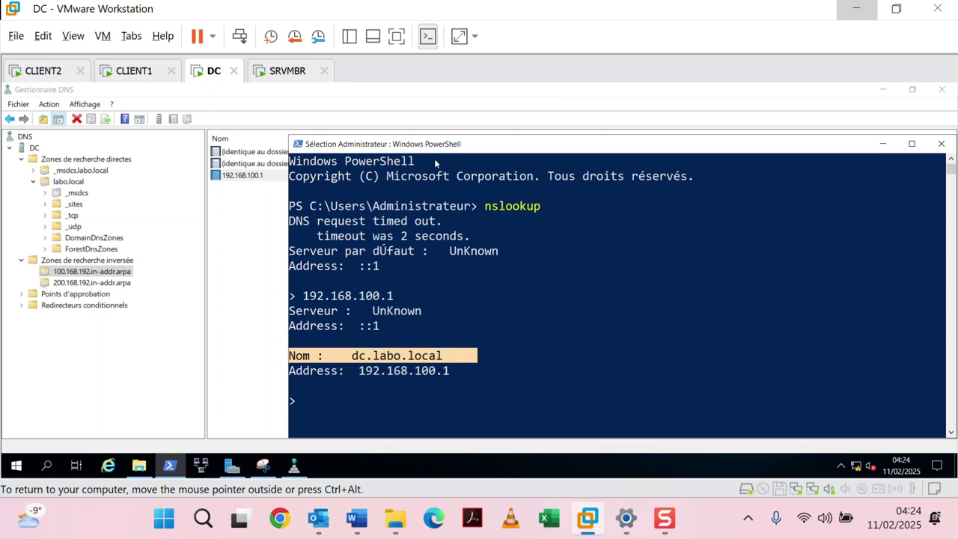
Move the PowerShell window higher and query 192.168.200.1 in the running nslookup session
left_click_drag(451, 148, 459, 110)
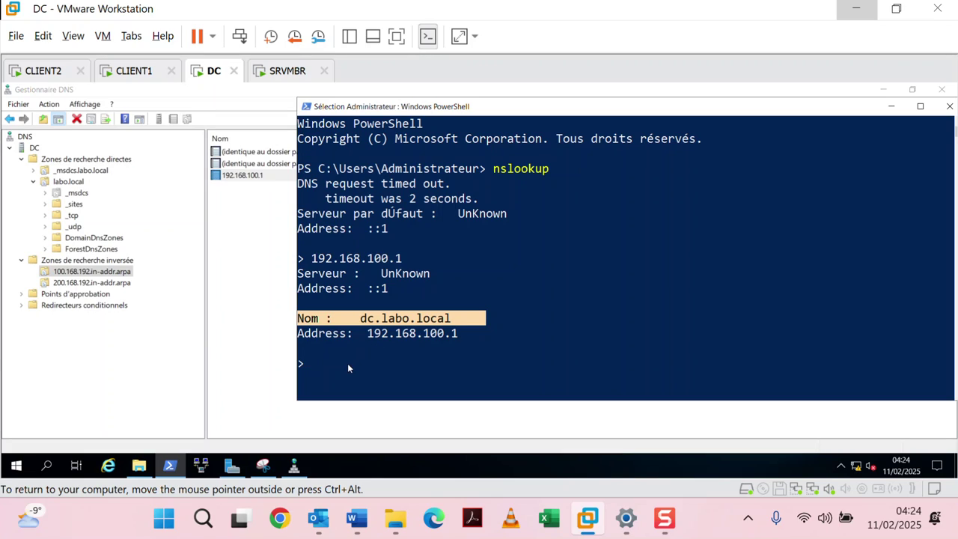
type("192")
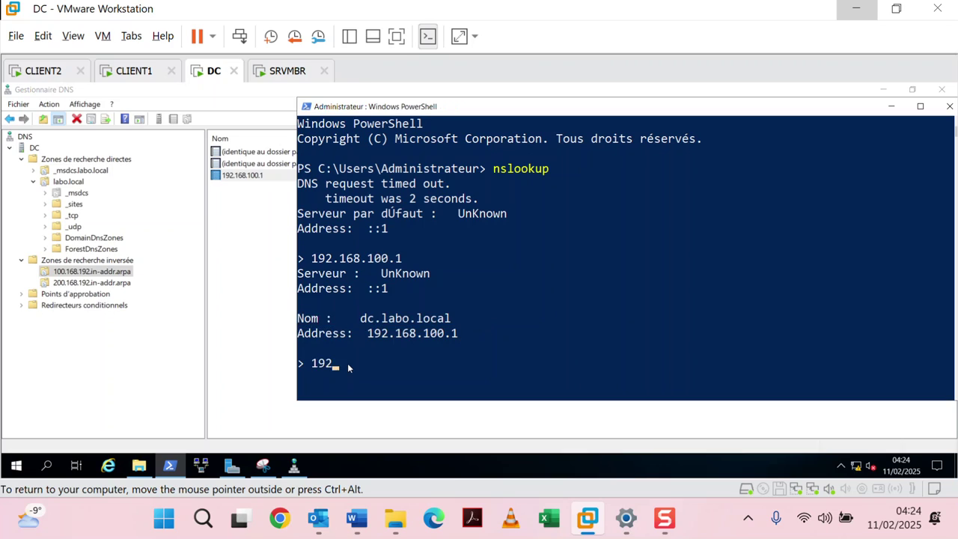
type(".168.200.1")
key("Return")
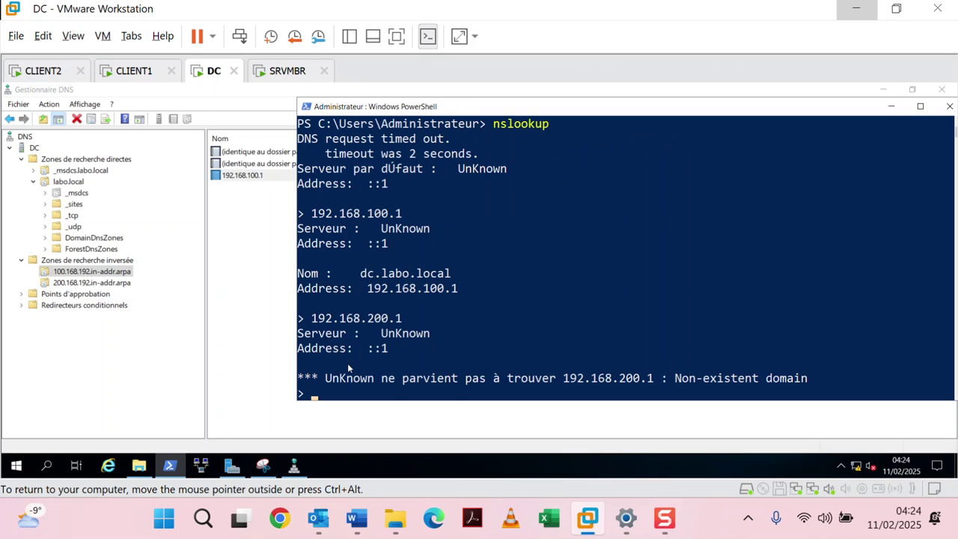
scroll(441, 300, "up", 1)
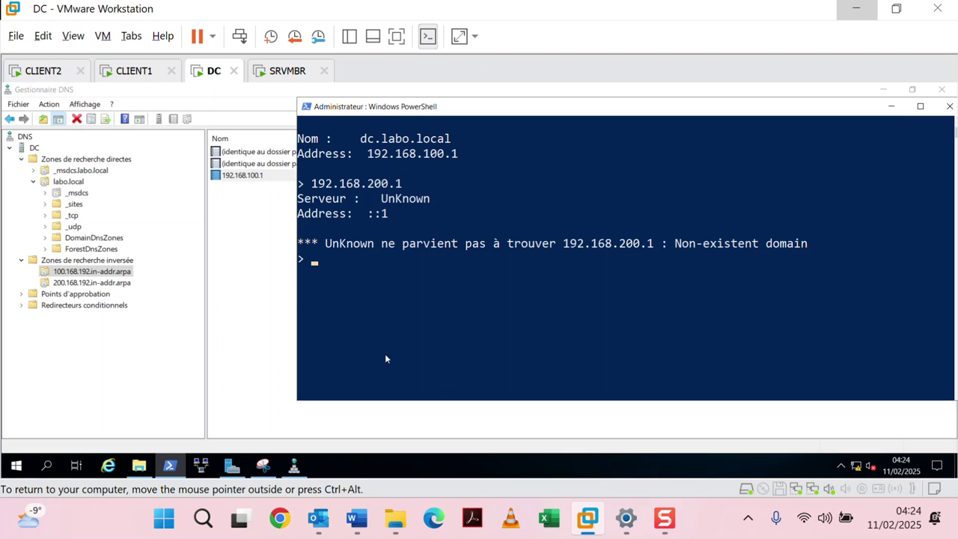
Start a new pointer (PTR) record in the 200.168.192.in-addr.arpa zone with host IP address 192.168.200.1
left_click(112, 293)
left_click(113, 283)
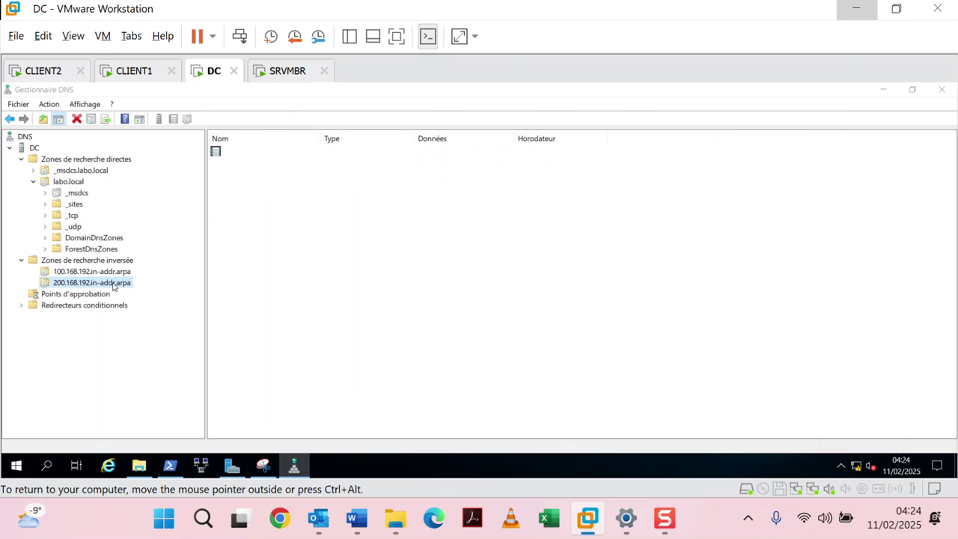
right_click(113, 283)
left_click(101, 285)
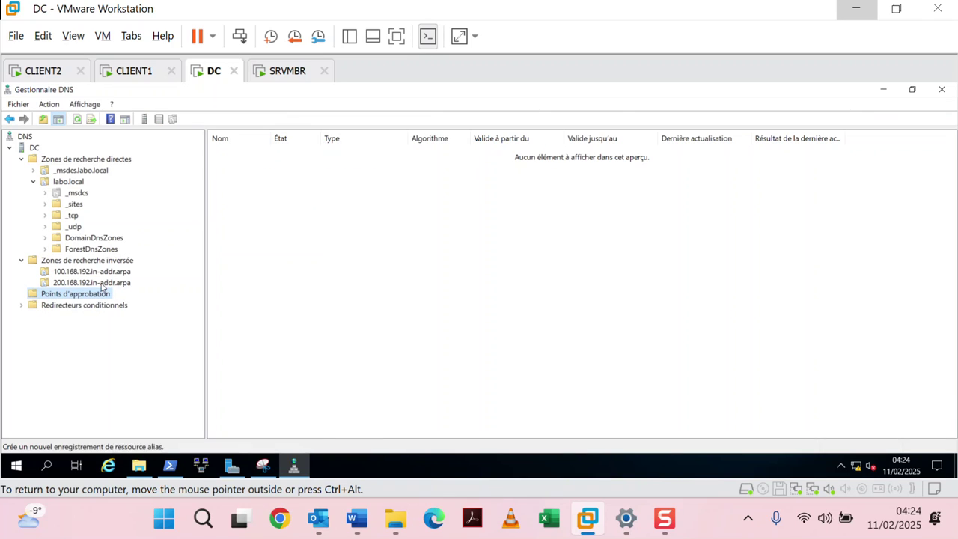
left_click(102, 285)
right_click(109, 284)
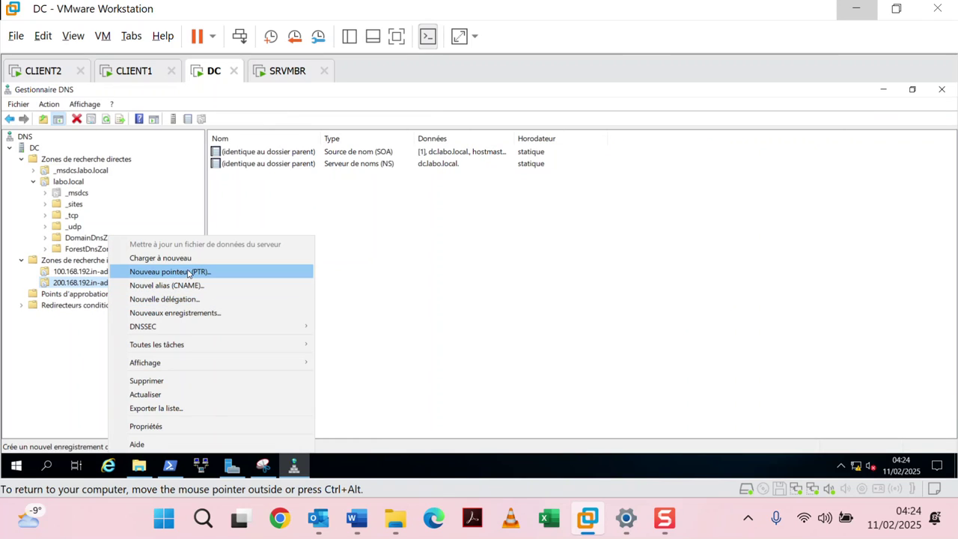
left_click(192, 271)
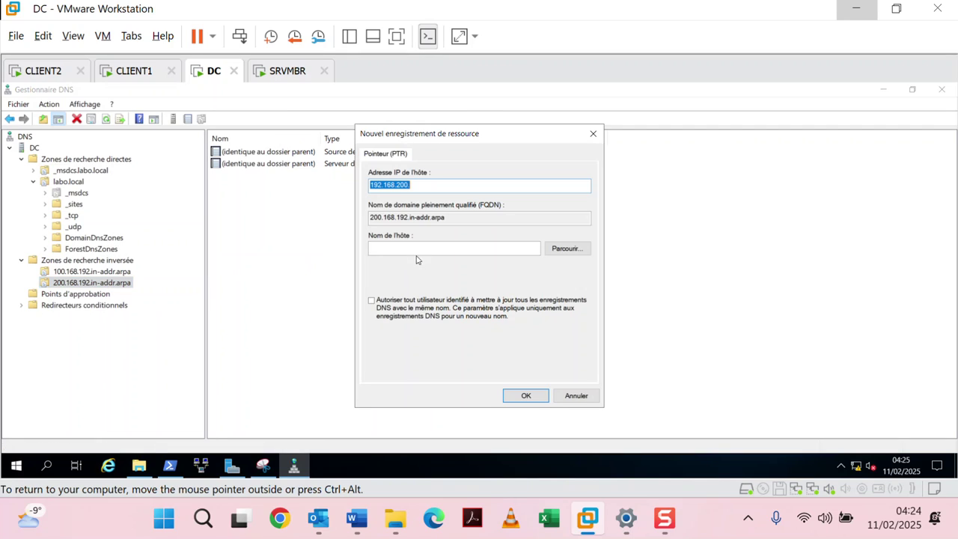
left_click(432, 187)
type("1")
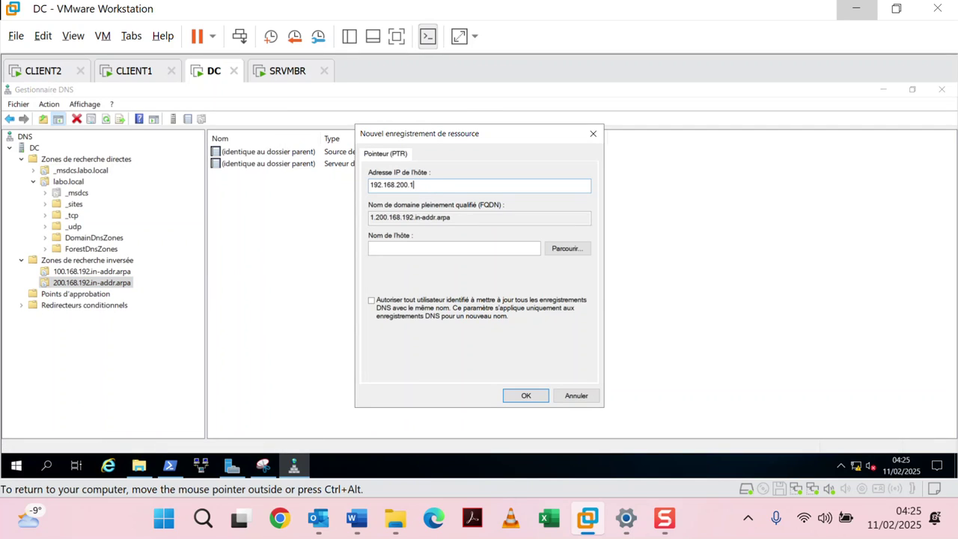
Browse DC's forward lookup zones to the dc host record for 192.168.200.1 in labo.local, create the PTR record with it and select the new record
left_click(566, 248)
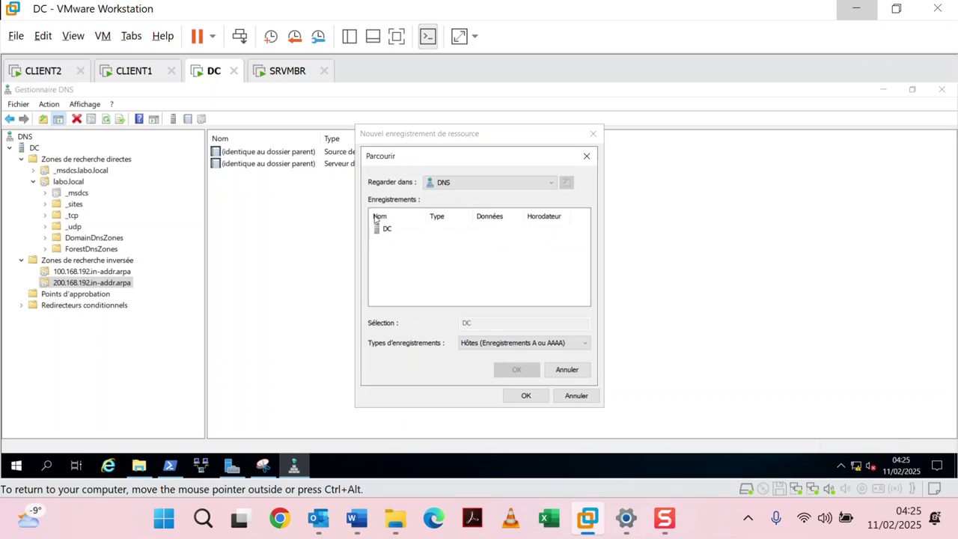
double_click(404, 229)
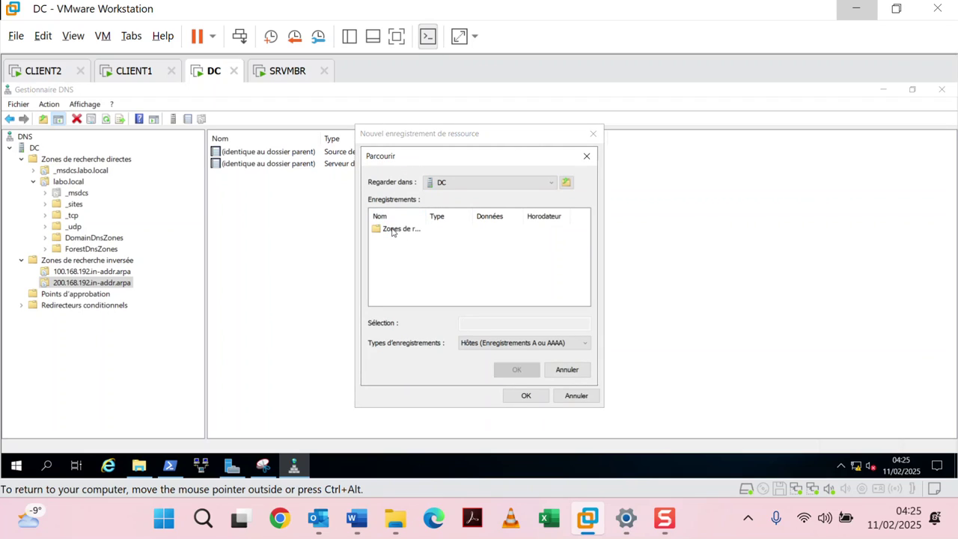
left_click_drag(517, 226, 516, 226)
double_click(417, 229)
double_click(396, 239)
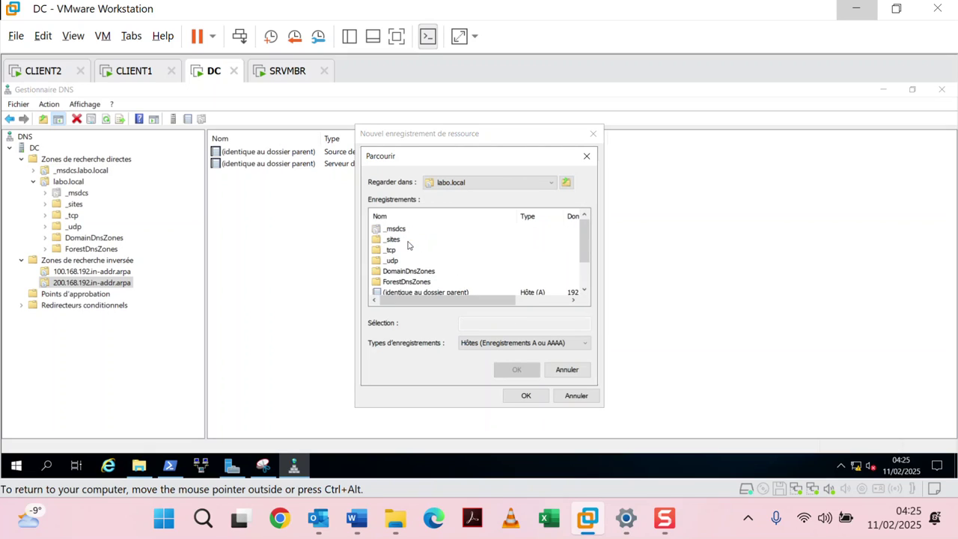
scroll(419, 254, "down", 1)
left_click(387, 282)
left_click_drag(419, 305, 531, 288)
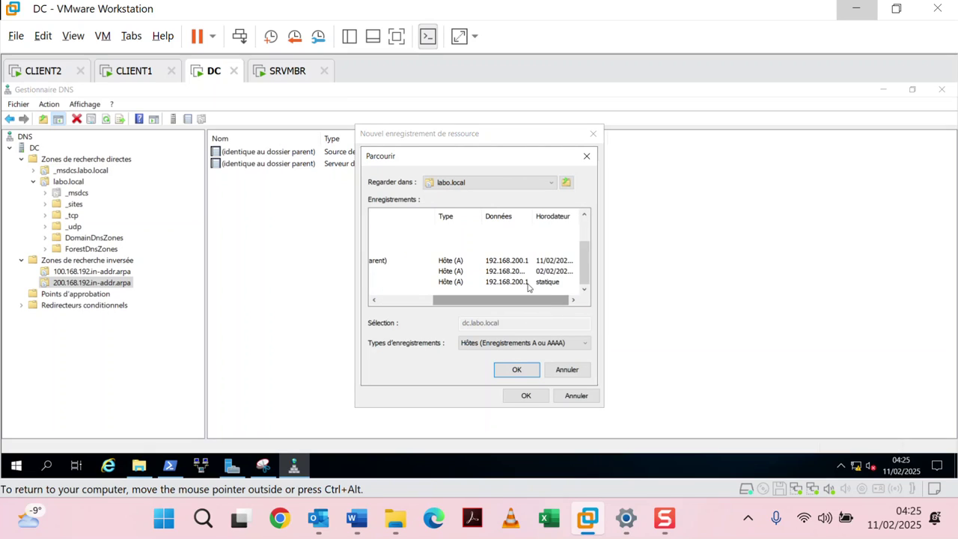
left_click(516, 370)
left_click(525, 396)
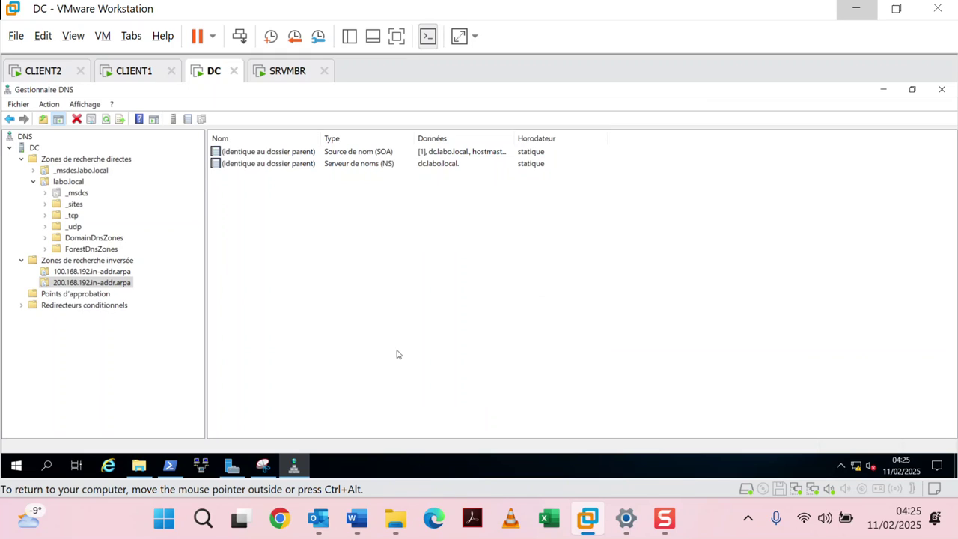
left_click(266, 178)
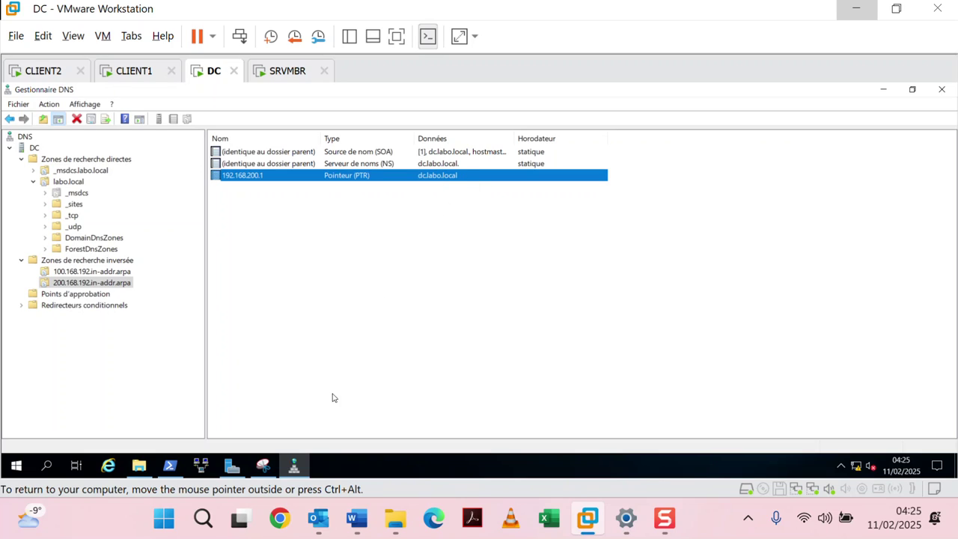
Return to the nslookup session, repeat the query for 192.168.200.1 and highlight the returned name line
left_click(166, 465)
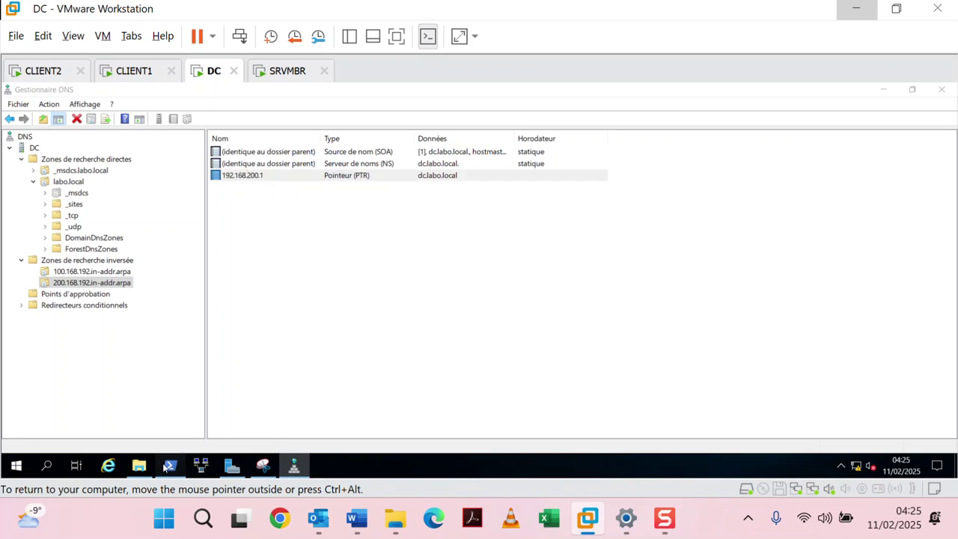
left_click(454, 318)
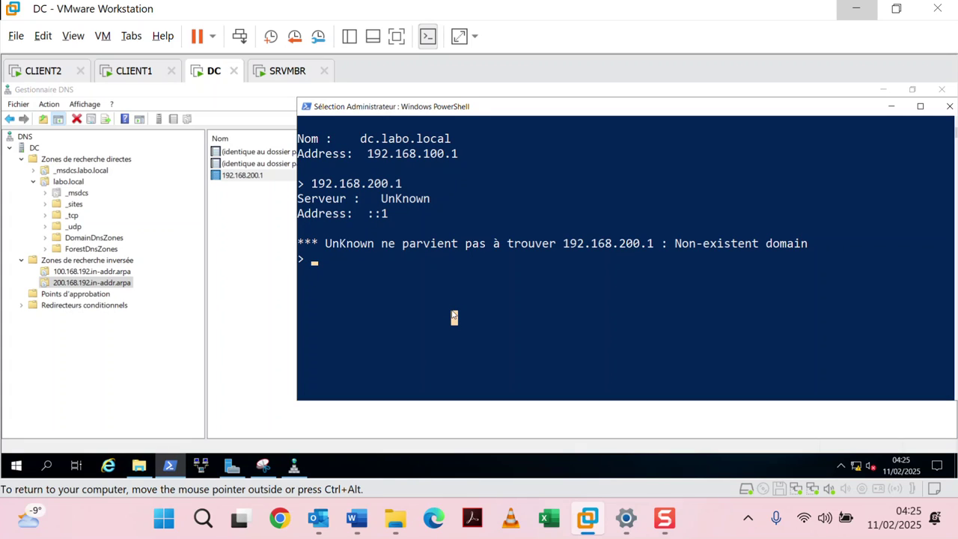
key("Escape")
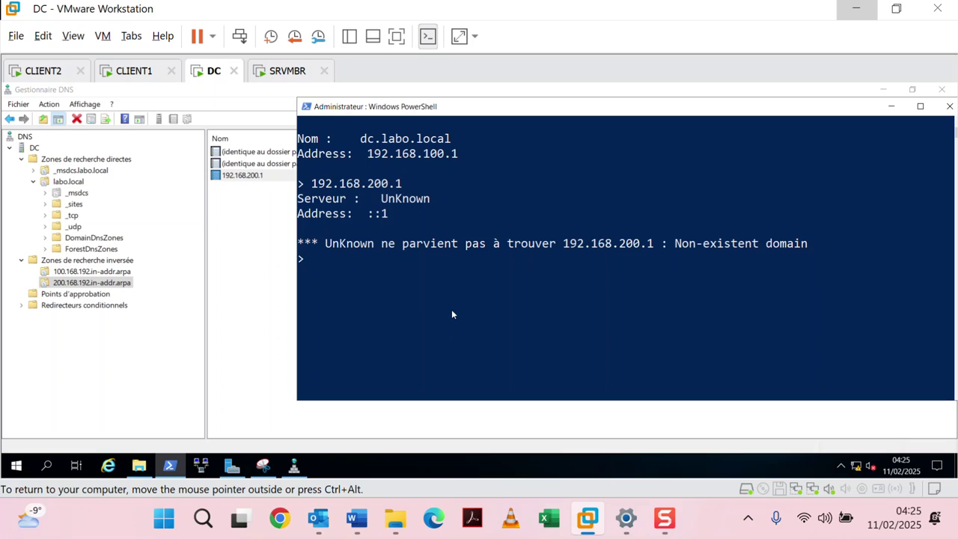
key("Up")
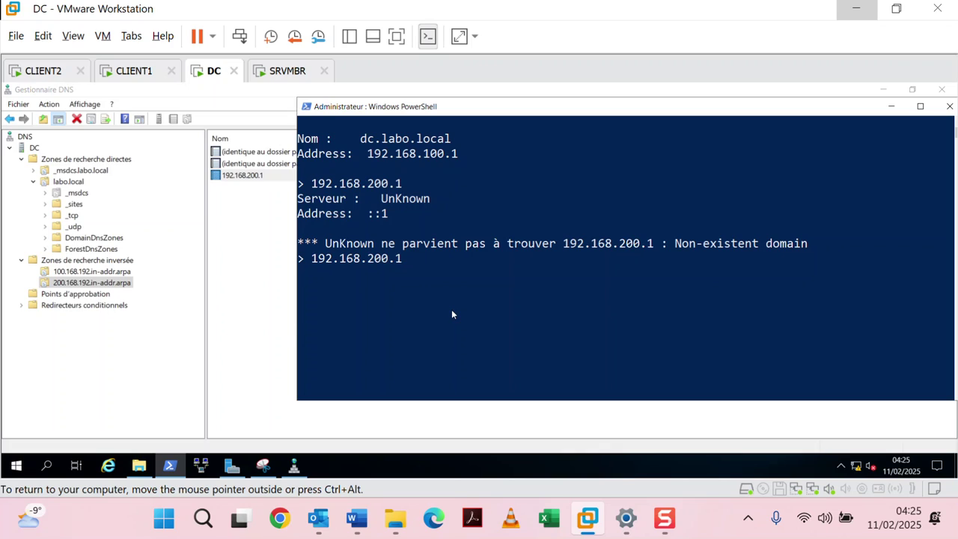
key("Return")
left_click_drag(461, 321, 268, 325)
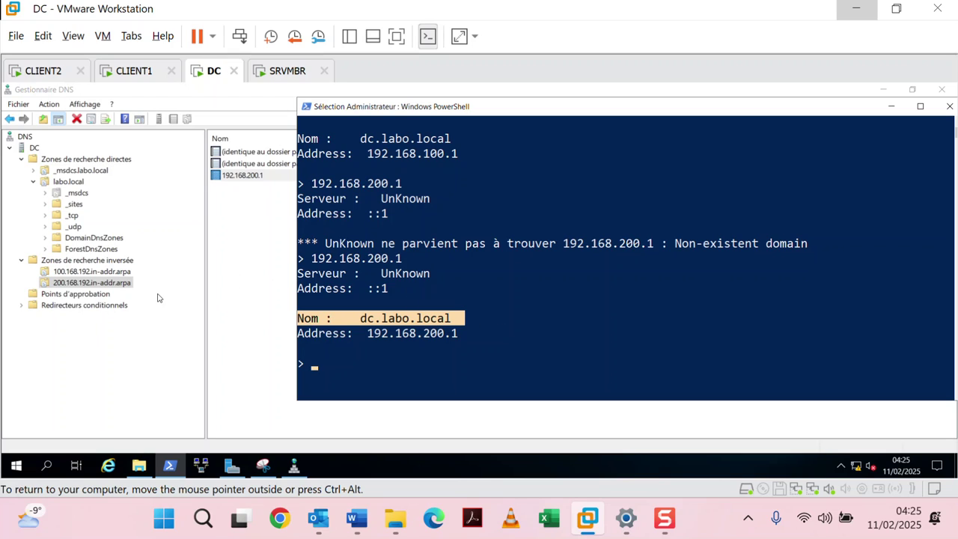
Switch to the TRAVAIL PRATIQUE 02.docx document in Word and review the Partie I tasks and the DNS questions that follow
left_click(310, 419)
mouse_move(356, 518)
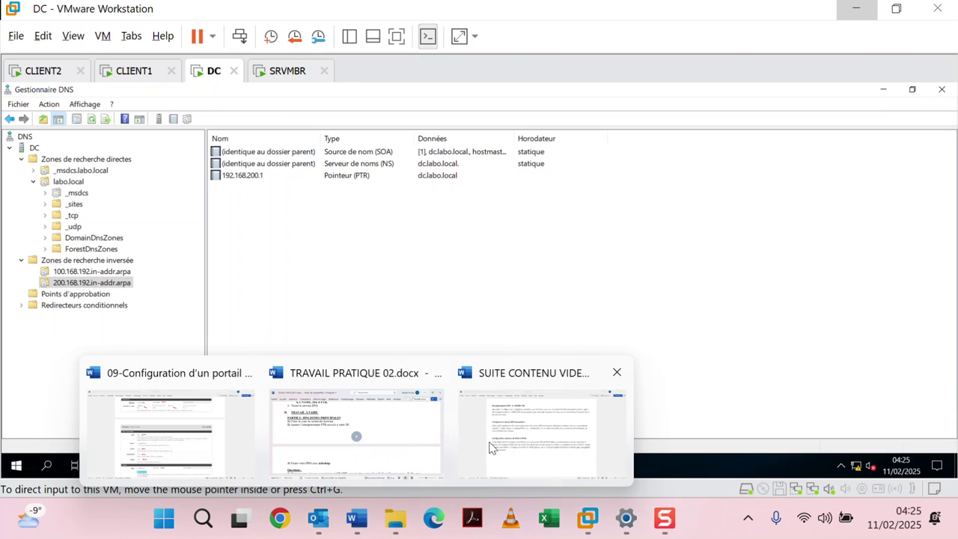
left_click(307, 434)
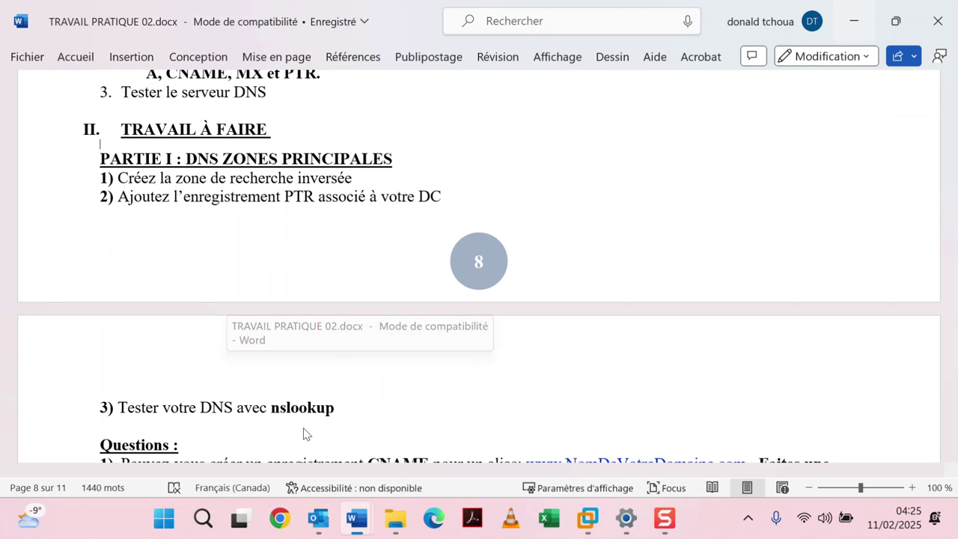
scroll(274, 267, "down", 5)
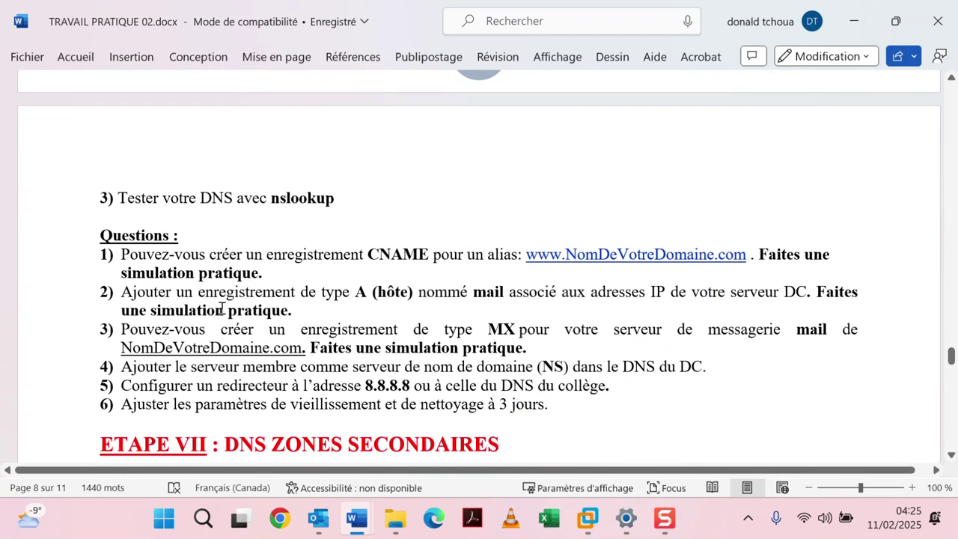
scroll(201, 255, "up", 5)
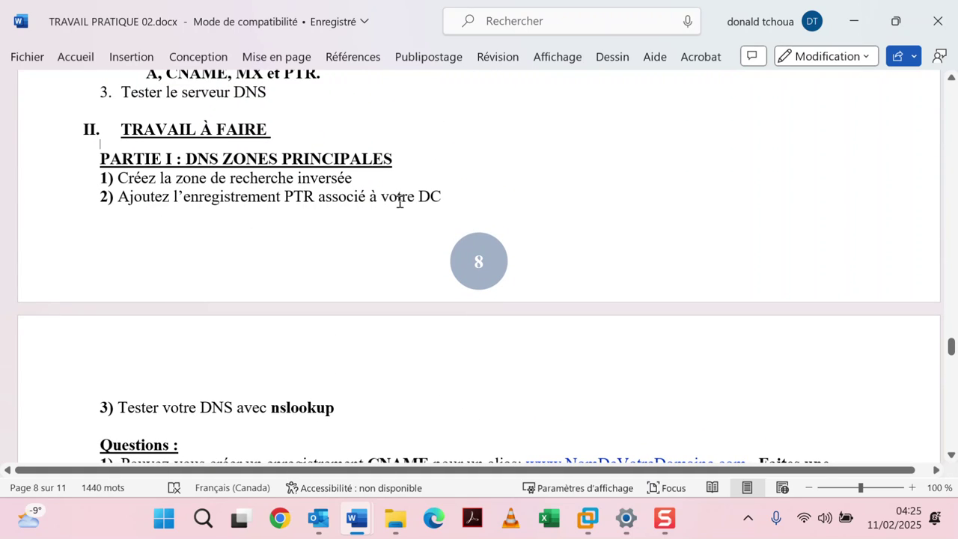
scroll(354, 257, "down", 3)
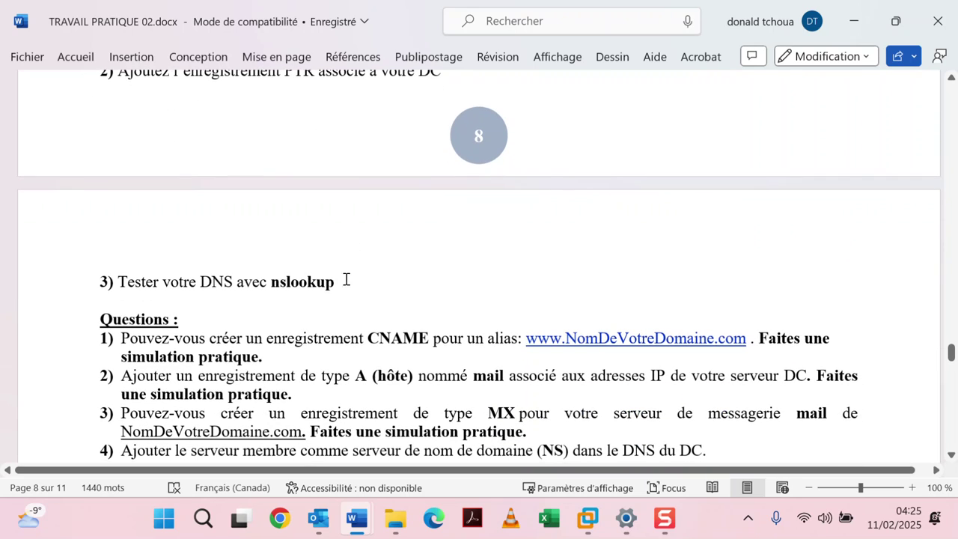
scroll(273, 277, "down", 3)
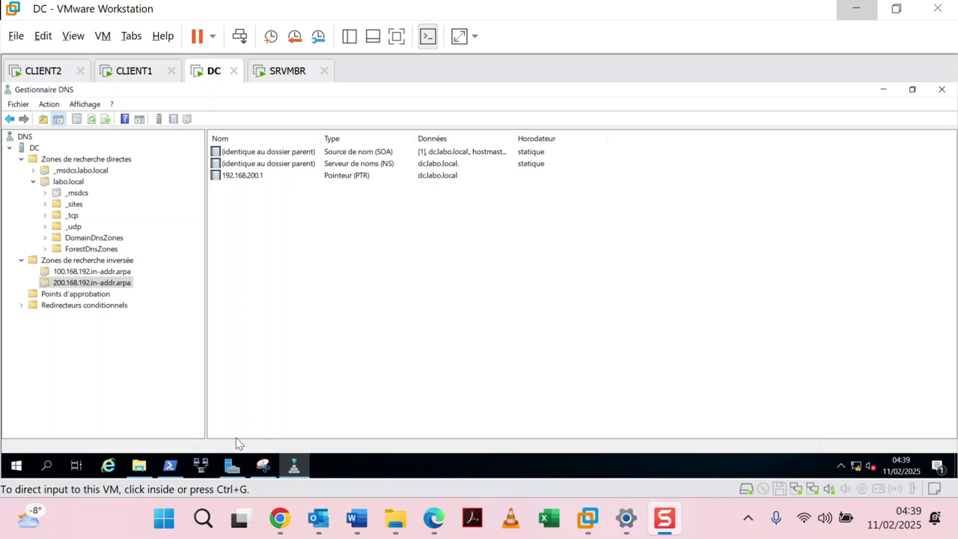
left_click(203, 428)
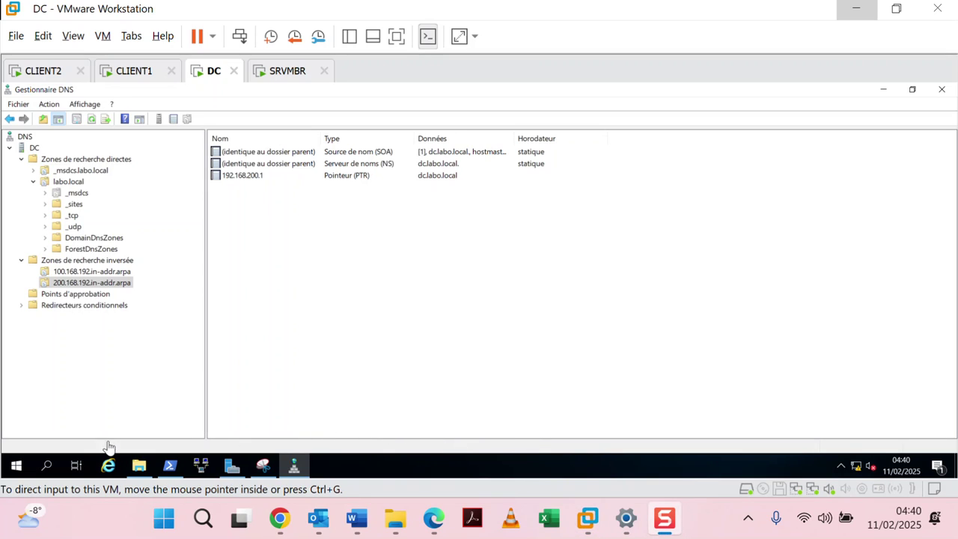
left_click(15, 465)
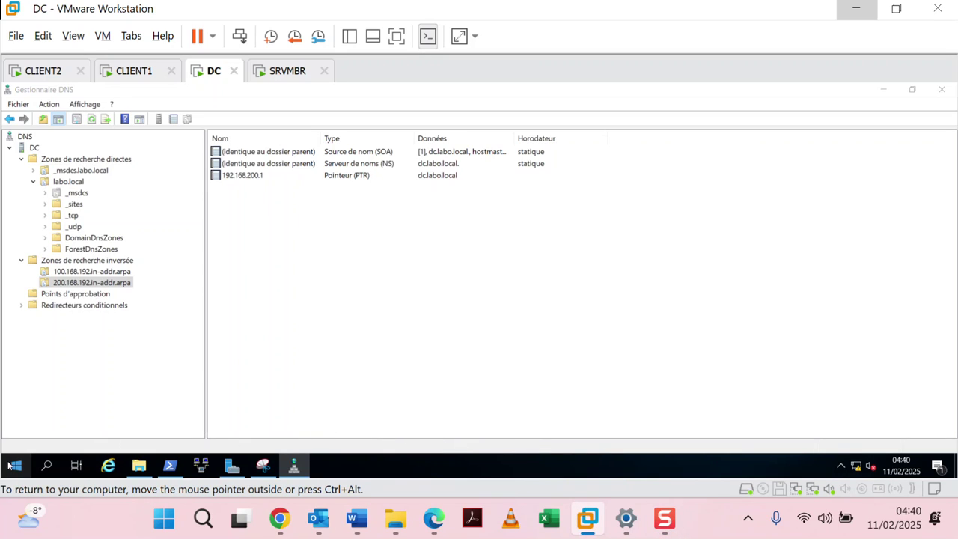
left_click(14, 465)
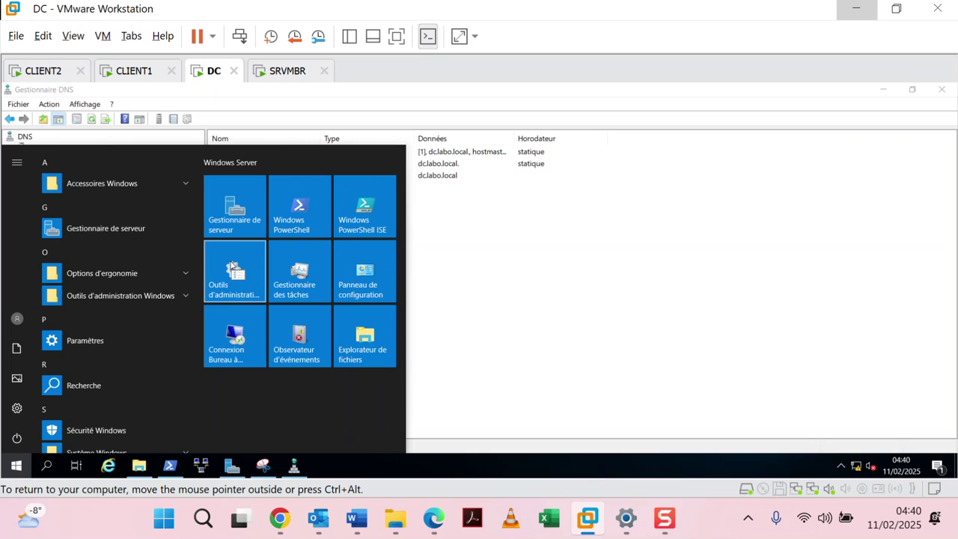
left_click(587, 288)
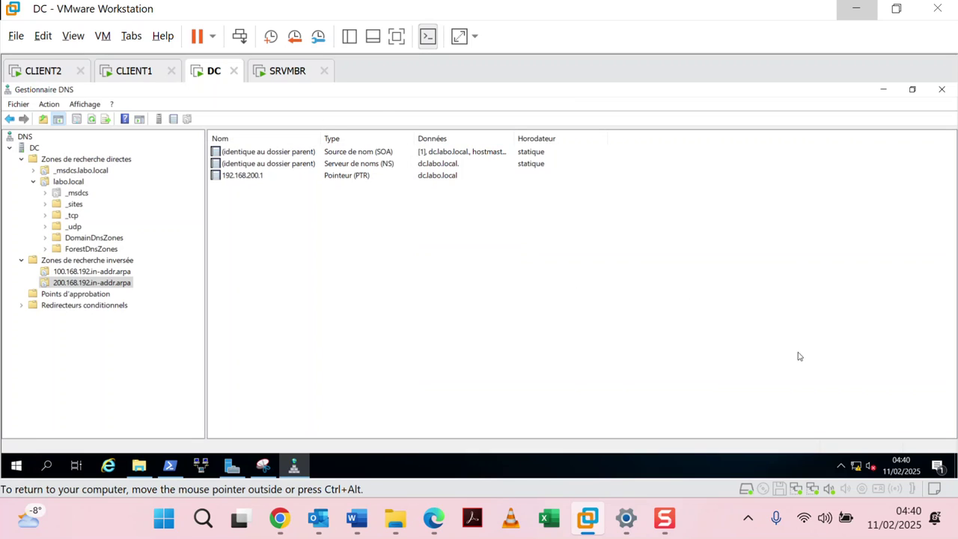
In the DC virtual machine, clear the desktop, create a text document there with its default name and open it
left_click(883, 90)
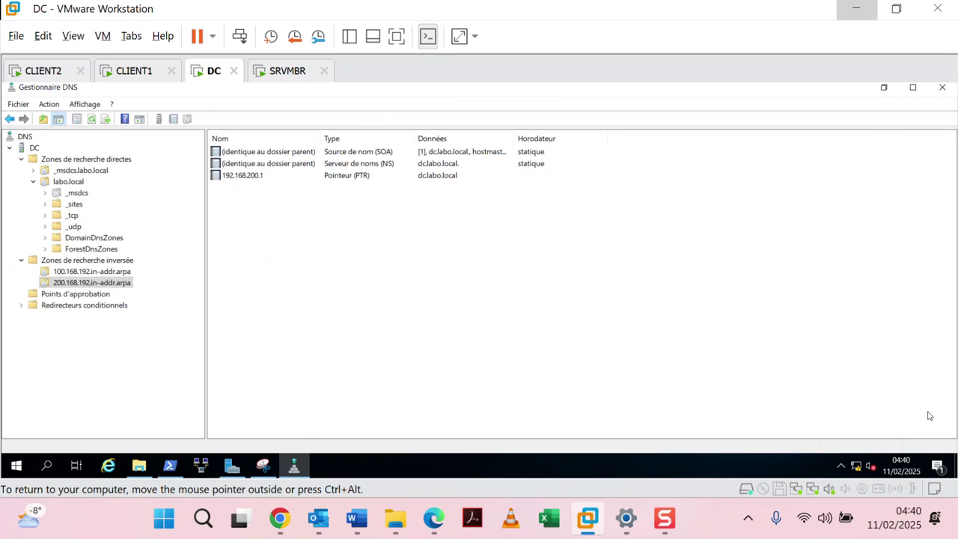
left_click(955, 465)
right_click(370, 163)
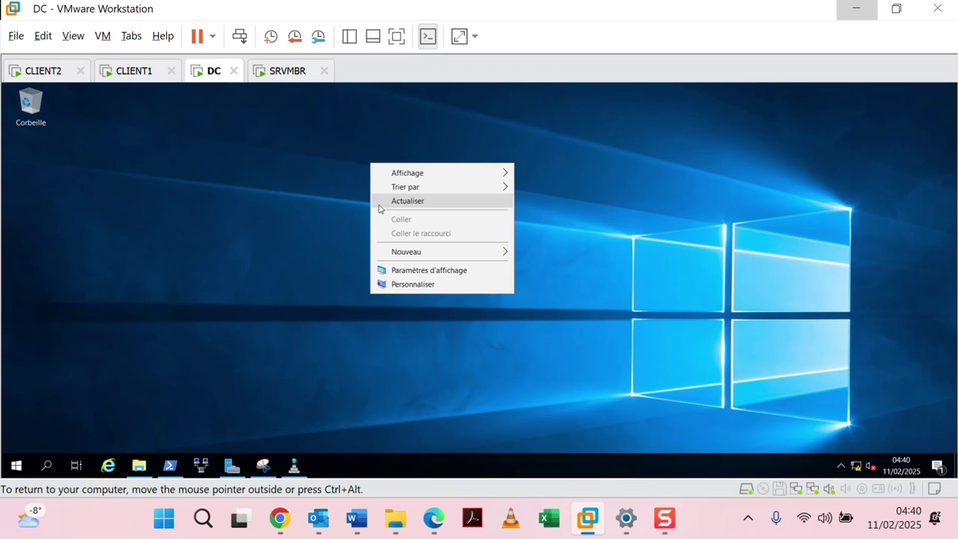
mouse_move(422, 253)
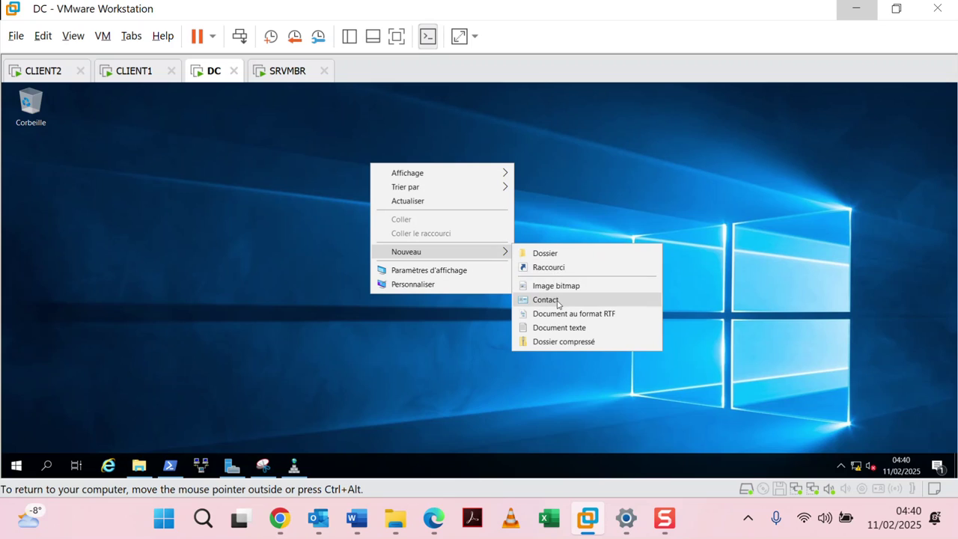
left_click(559, 327)
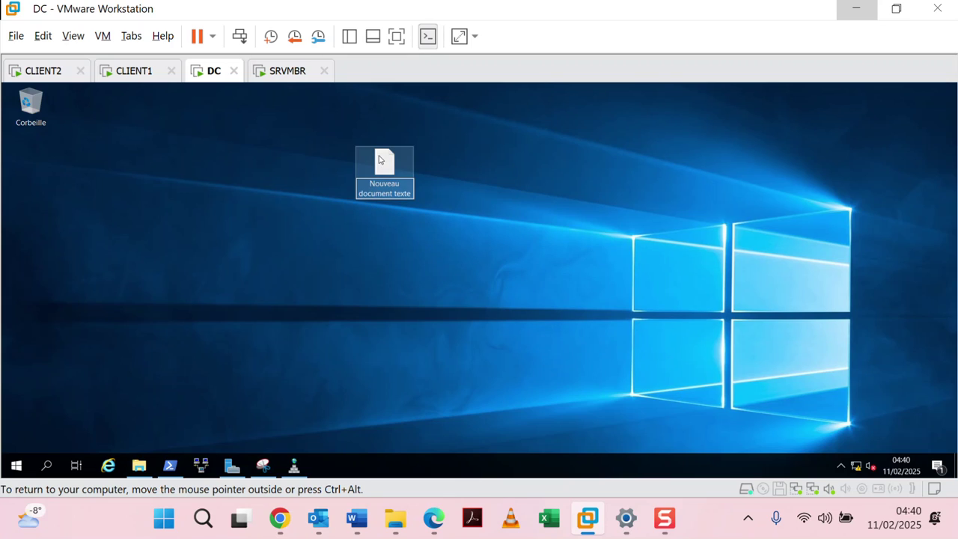
key("Return")
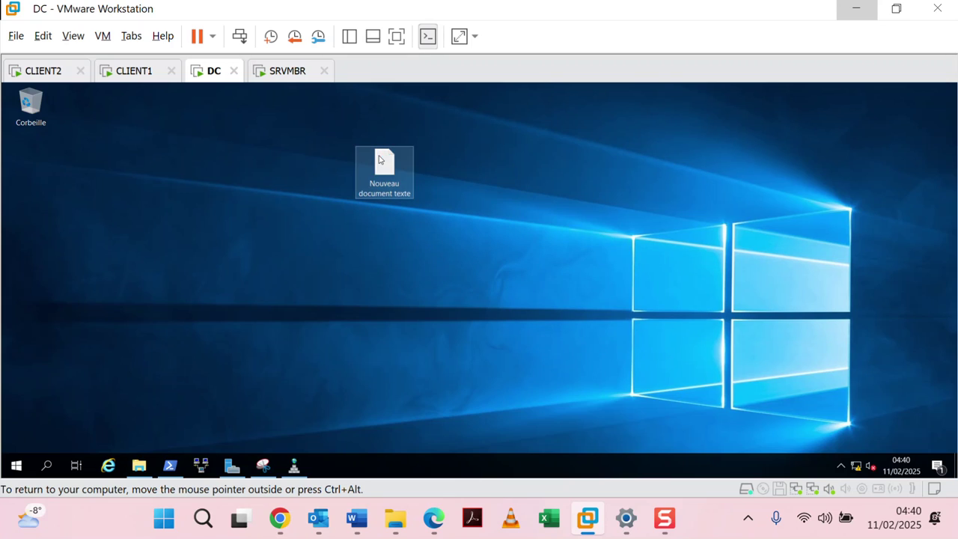
double_click(379, 160)
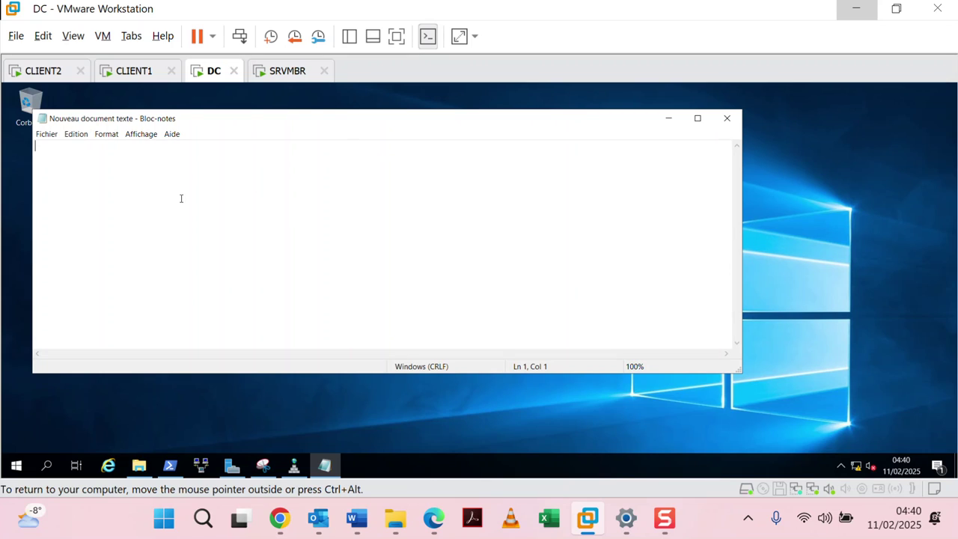
type("www")
type(".")
type("test.co")
type("m")
type("1")
type("a")
key("BackSpace")
key("BackSpace")
type("dc.labo.local")
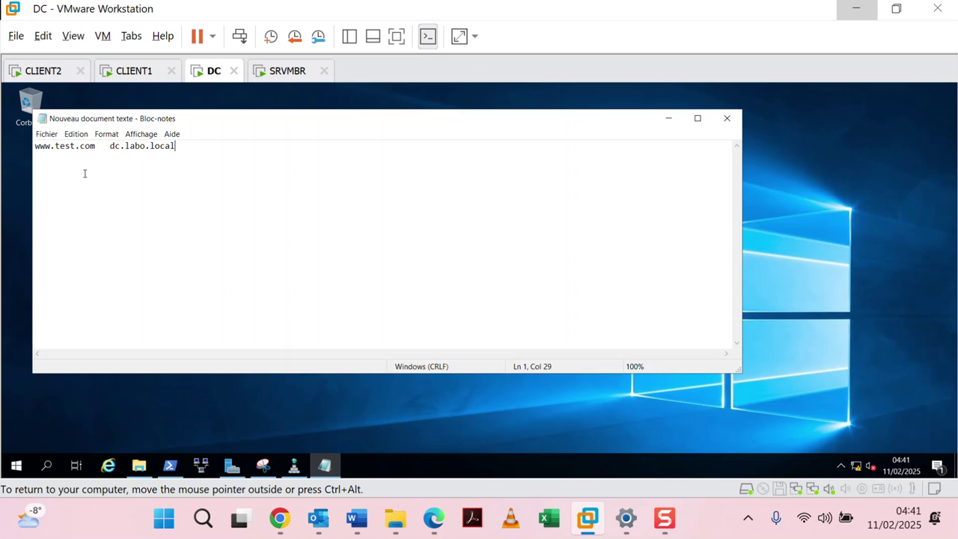
left_click(99, 148)
left_click_drag(84, 149, 34, 147)
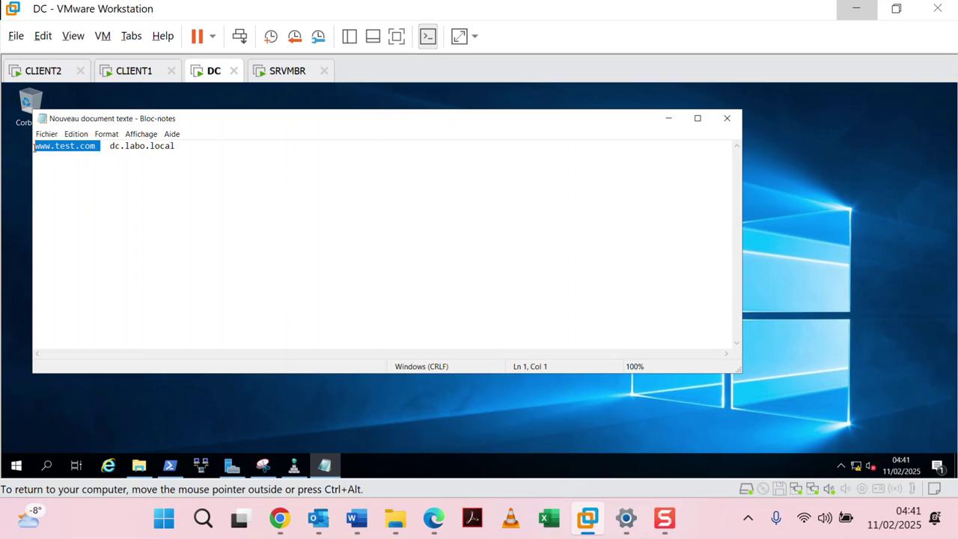
left_click_drag(110, 147, 179, 147)
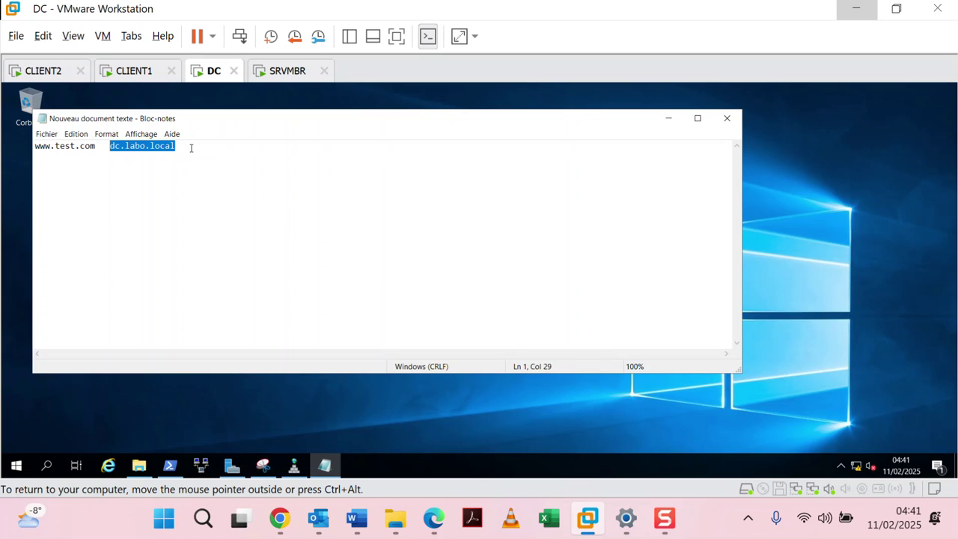
left_click(143, 166)
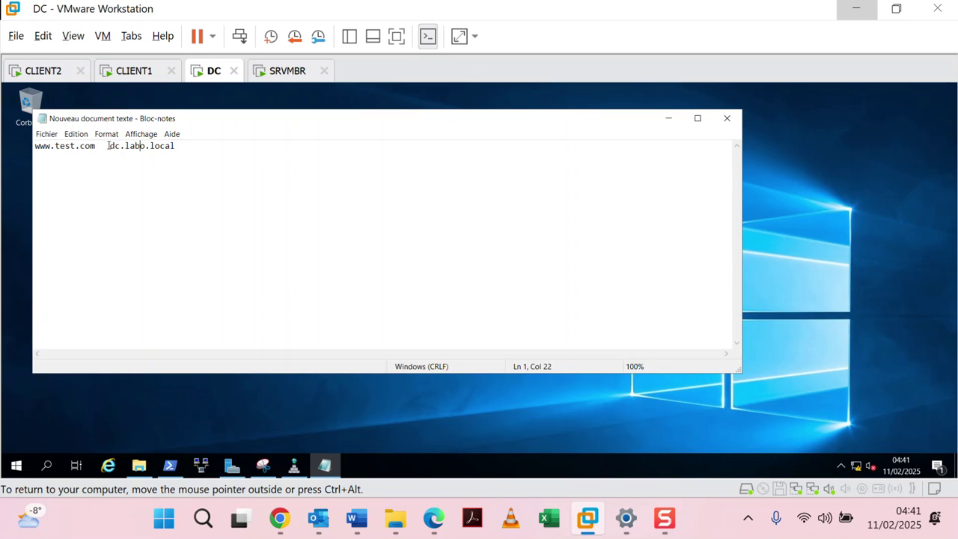
left_click_drag(110, 146, 182, 147)
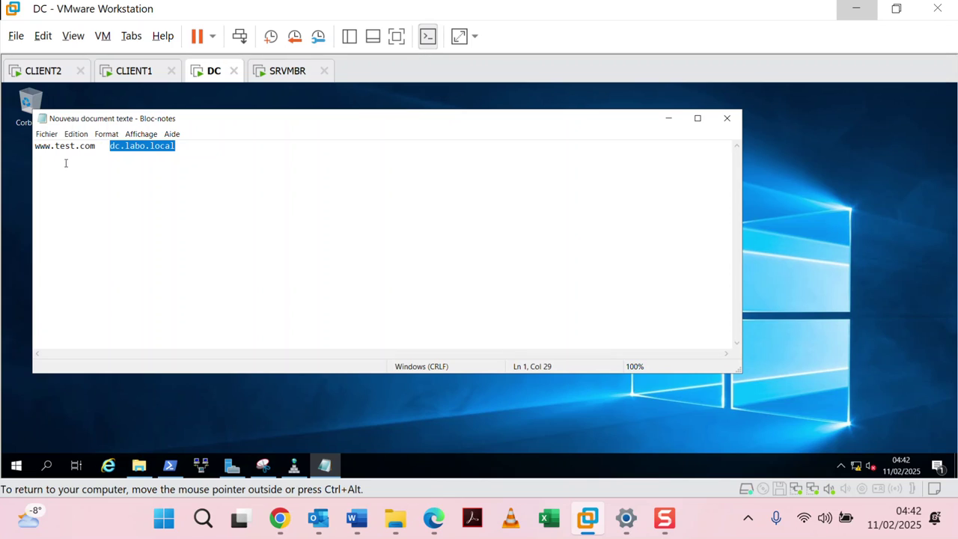
left_click_drag(99, 147, 36, 143)
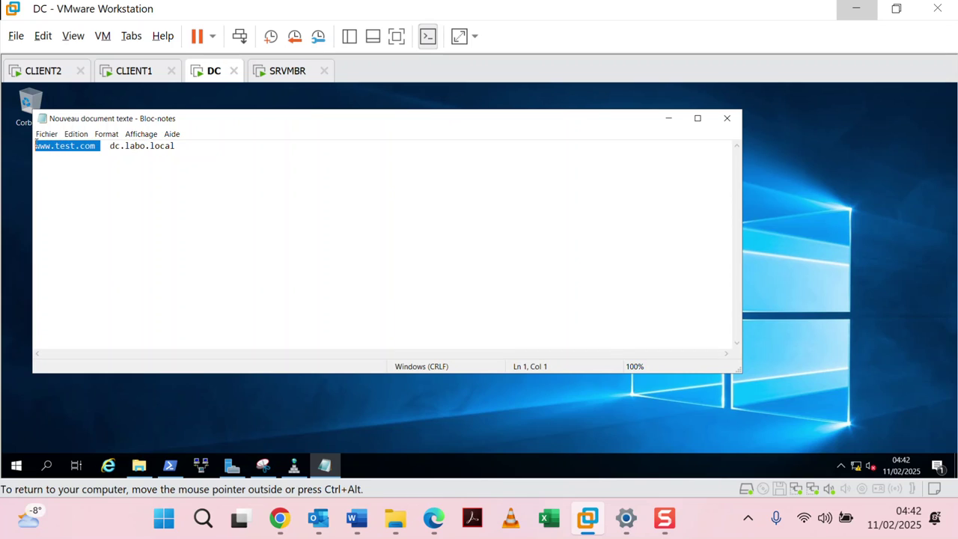
Add the address 192.168.100.1 below the first line, leaving two blank lines between them
left_click(179, 145)
key("Return")
key("Return")
key("Return")
type("19")
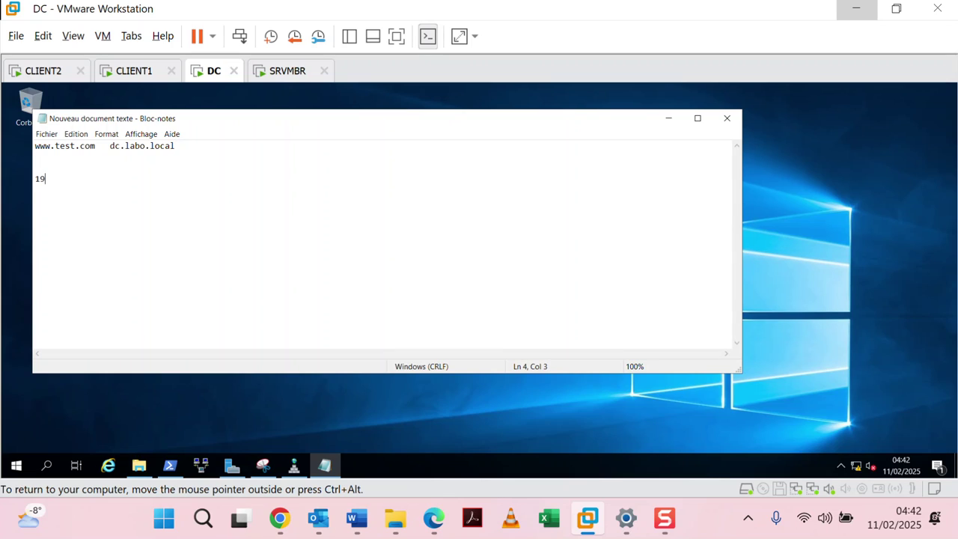
type("2.168.100.1")
Copy dc.labo.local from the first line to after 192.168.100.1 and add 192.168.25.1 on the line below
left_click(179, 154)
left_click(108, 146)
left_click_drag(109, 146, 179, 147)
key("ctrl+c")
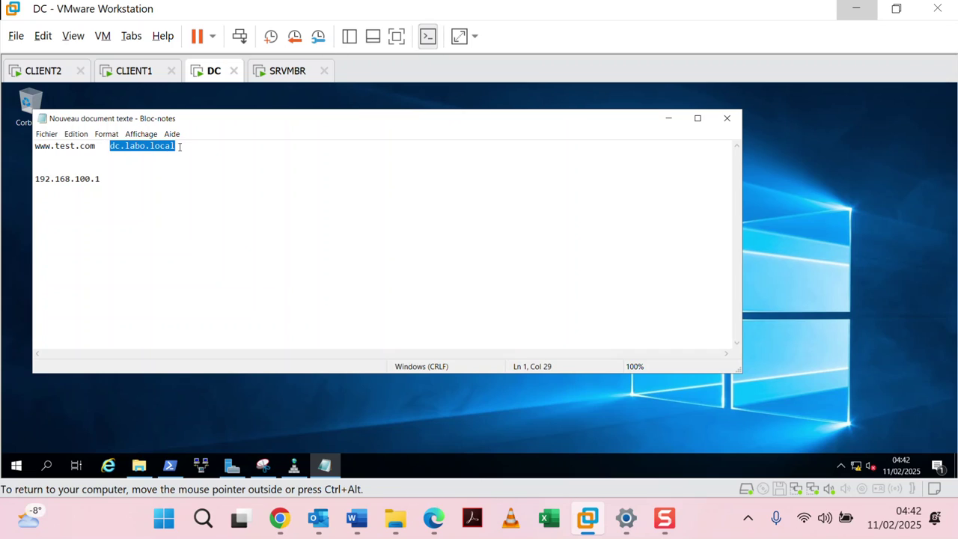
left_click(138, 180)
key("ctrl+v")
left_click(108, 178)
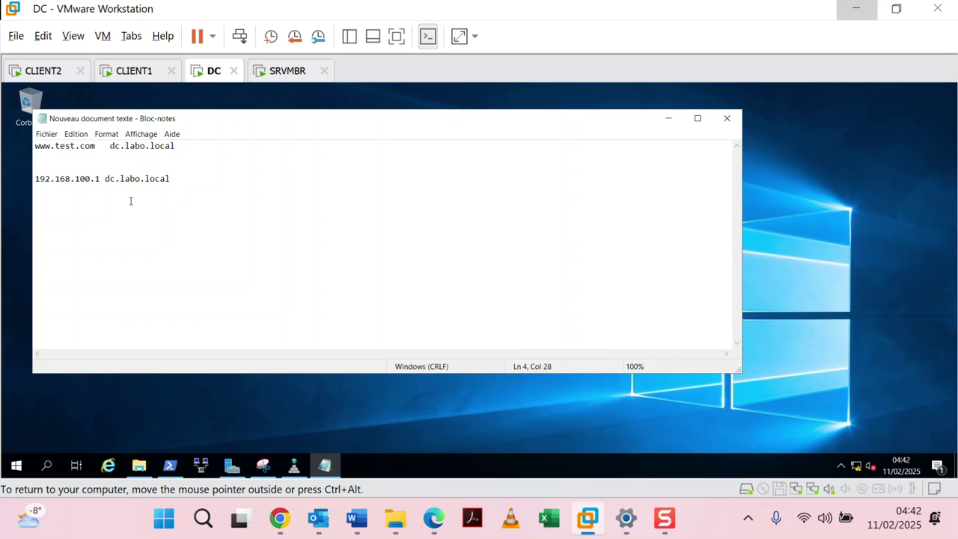
key("Return")
type("192.168.25.1")
left_click_drag(95, 146, 34, 149)
key("ctrl+c")
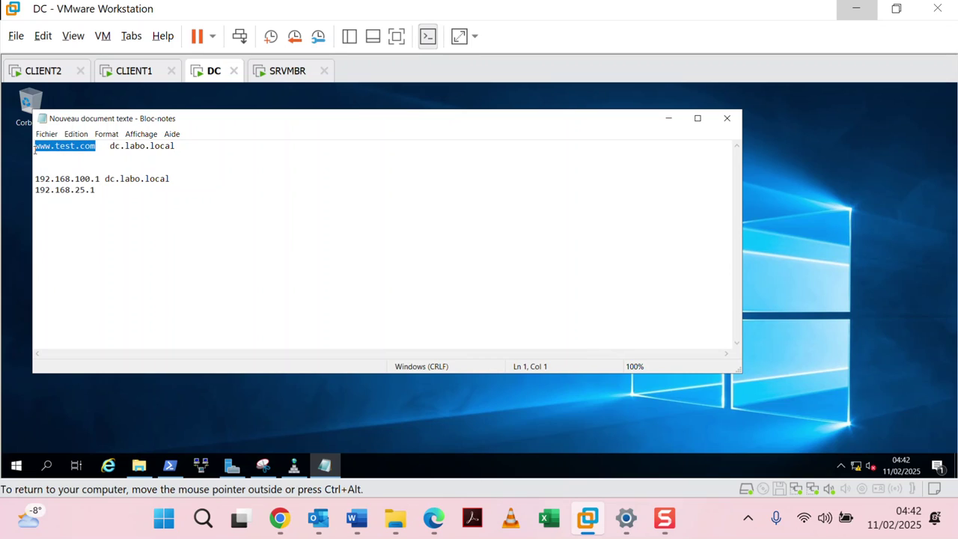
left_click(272, 176)
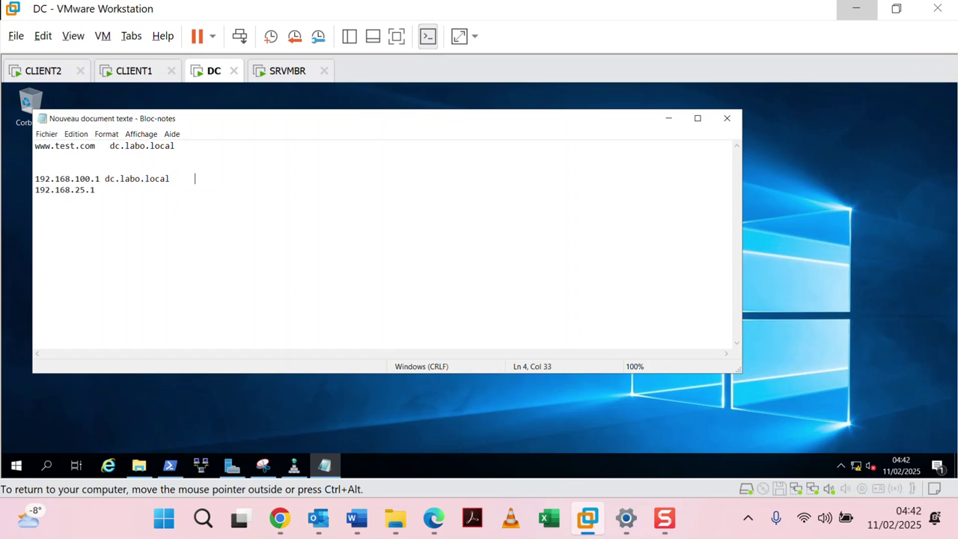
key("ctrl+v")
left_click_drag(191, 179, 263, 178)
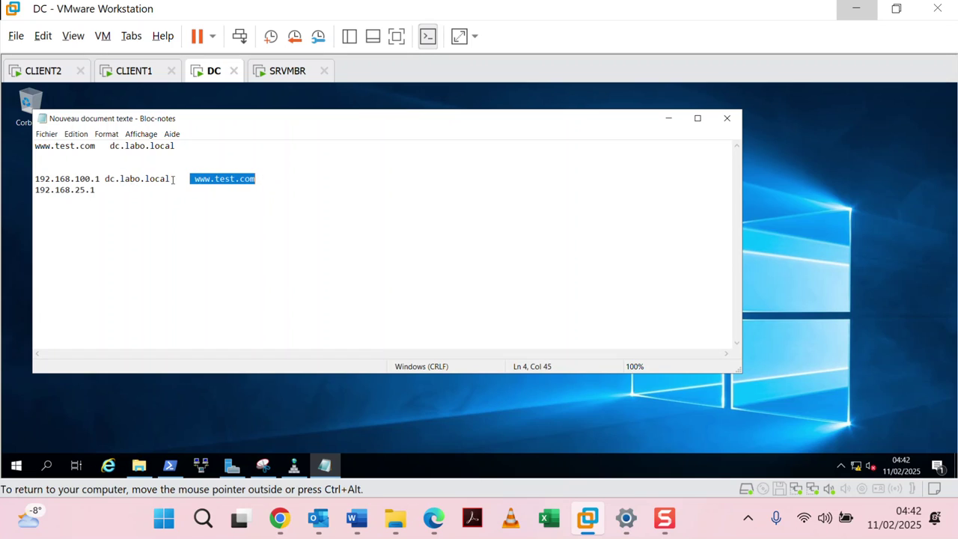
Append wwww.serveur.com and wwww.client.com to the end of the 192.168.100.1 line
left_click(329, 190)
left_click(302, 177)
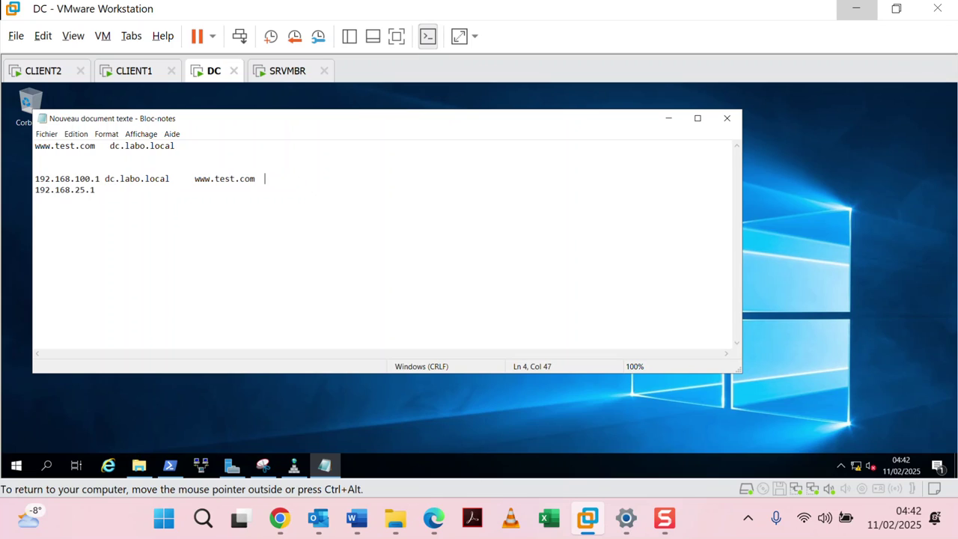
type("wwww.")
type("serveur.com wwww.client.com")
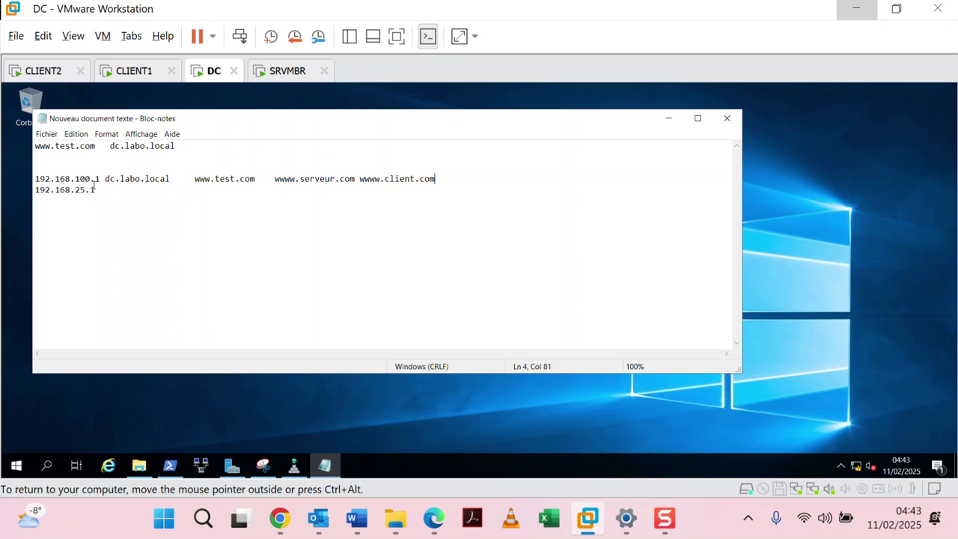
Highlight dc.labo.local, the three alias names and the address 192.168.100.1 in turn to relate each alias to the server
left_click_drag(100, 180, 171, 179)
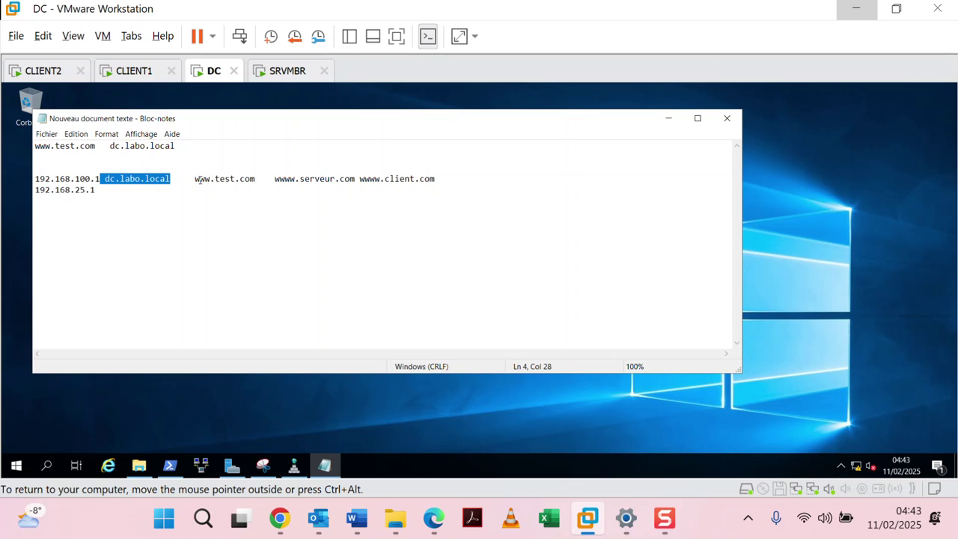
left_click_drag(194, 180, 457, 182)
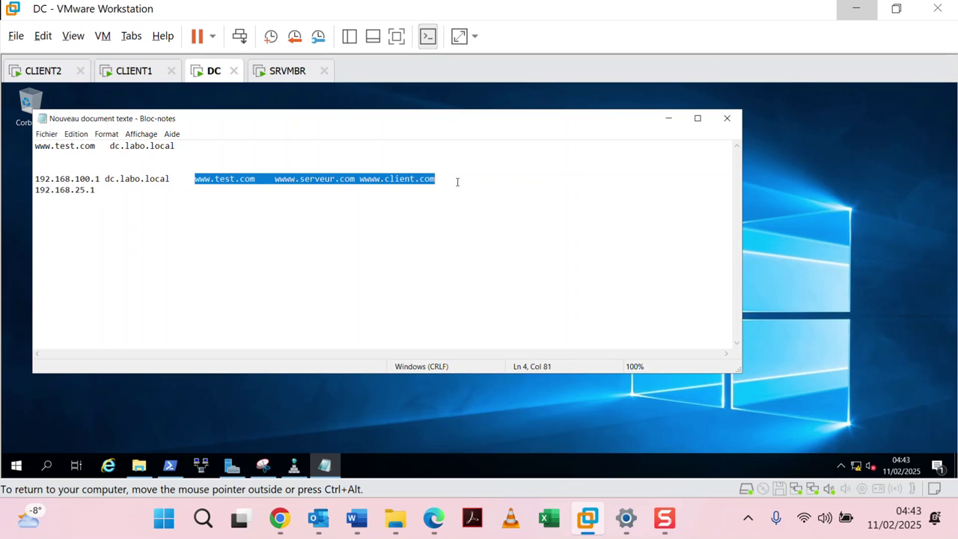
left_click(231, 190)
left_click_drag(194, 179, 256, 177)
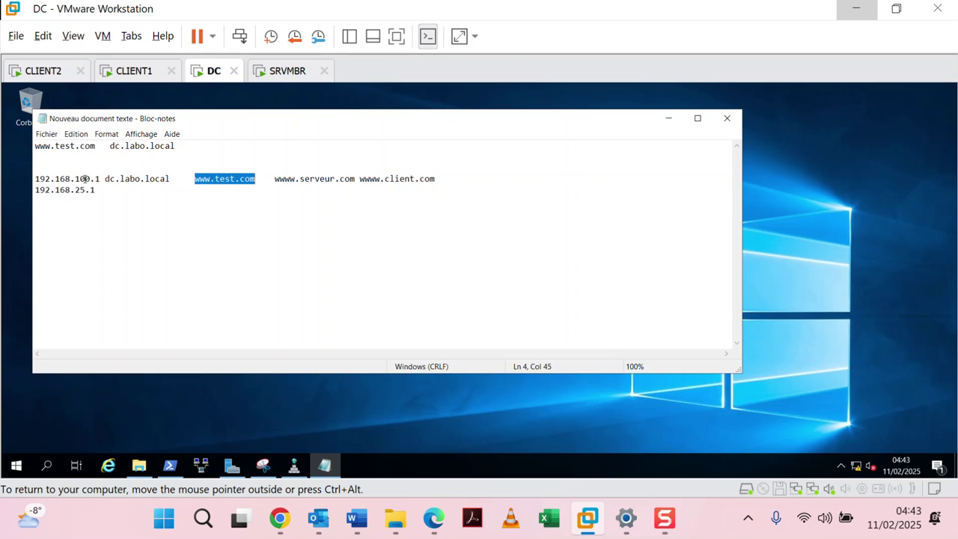
left_click_drag(101, 179, 35, 178)
left_click(270, 179)
left_click_drag(275, 179, 353, 179)
left_click(100, 179)
left_click(39, 179, "shift")
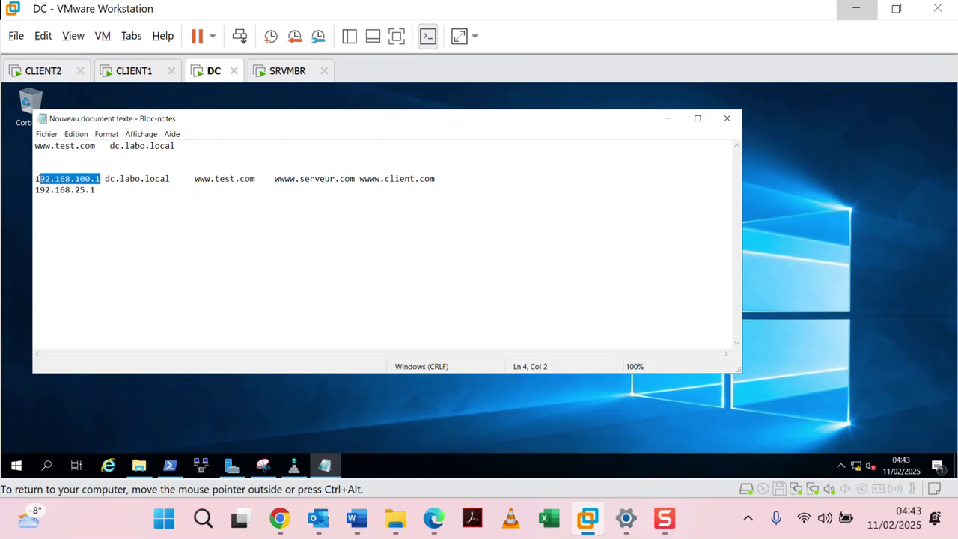
left_click_drag(371, 180, 435, 182)
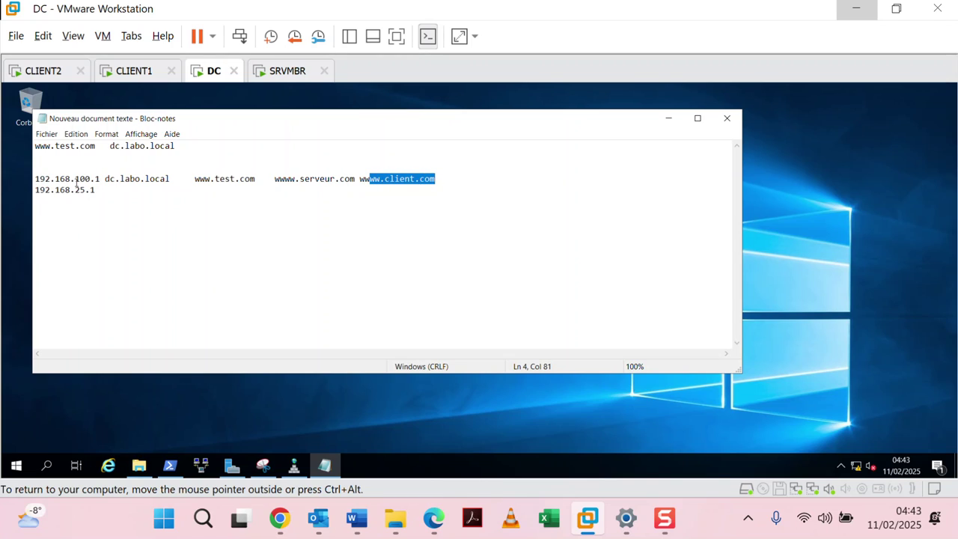
Highlight the address 192.168.100.1 and the line 192.168.25.1 in turn to compare the server's two addresses
left_click_drag(100, 179, 50, 179)
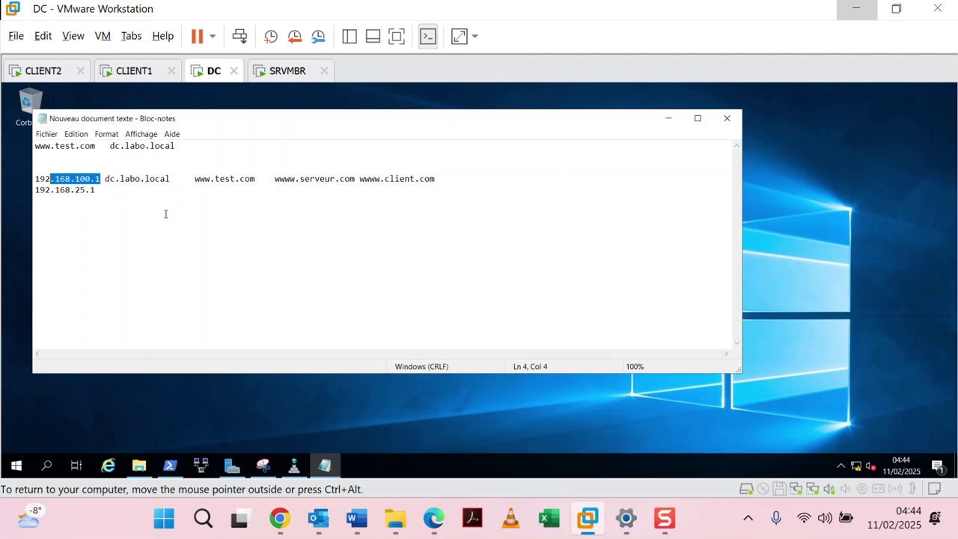
double_click(80, 190)
left_click(79, 190)
double_click(80, 190)
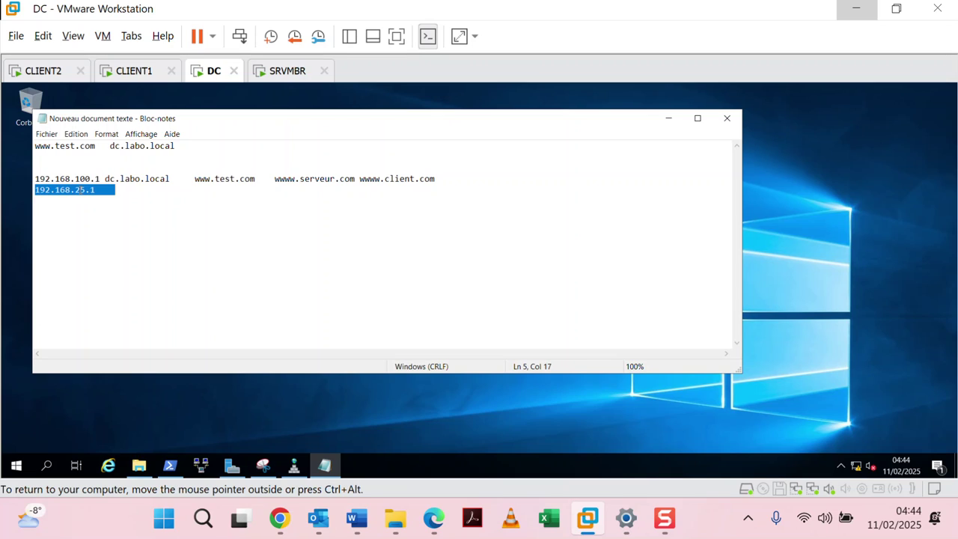
Change the address 192.168.25.1 and the address in front of dc.labo.local both to 192.168.100.5
left_click(105, 191)
left_click(86, 190)
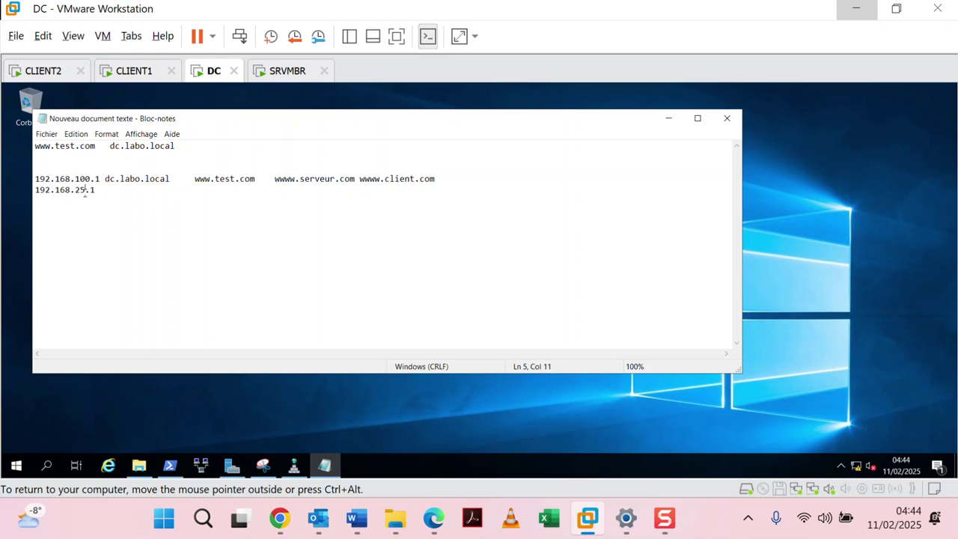
key("BackSpace")
key("BackSpace")
type("100")
key("BackSpace")
type("5")
left_click(98, 178)
key("BackSpace")
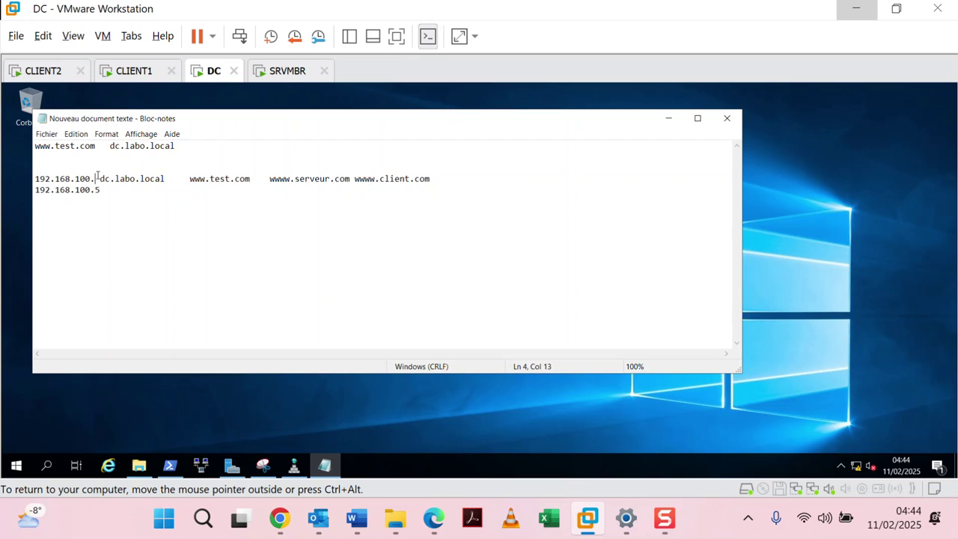
type("5")
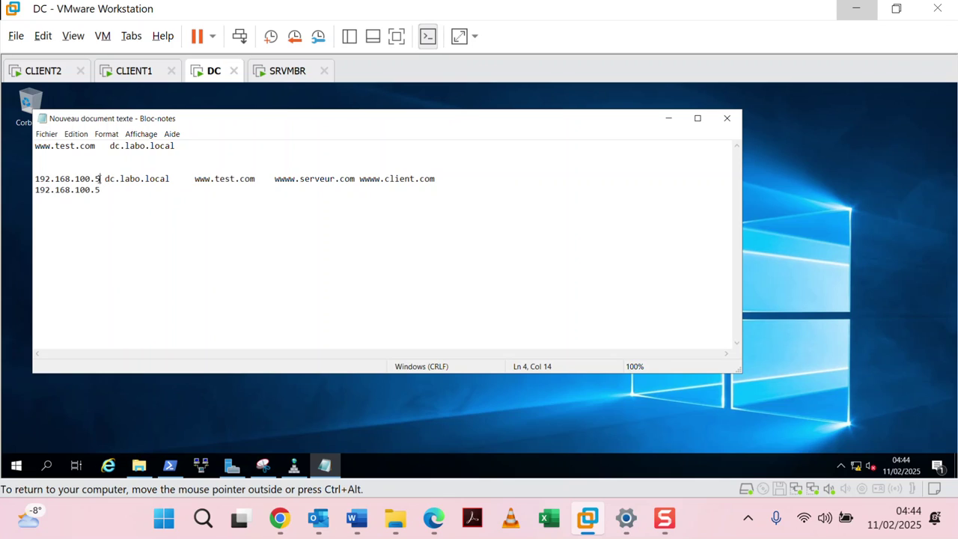
Highlight dc.labo.local and the three alias names beside it, and minimize the text document
left_click_drag(110, 179, 166, 184)
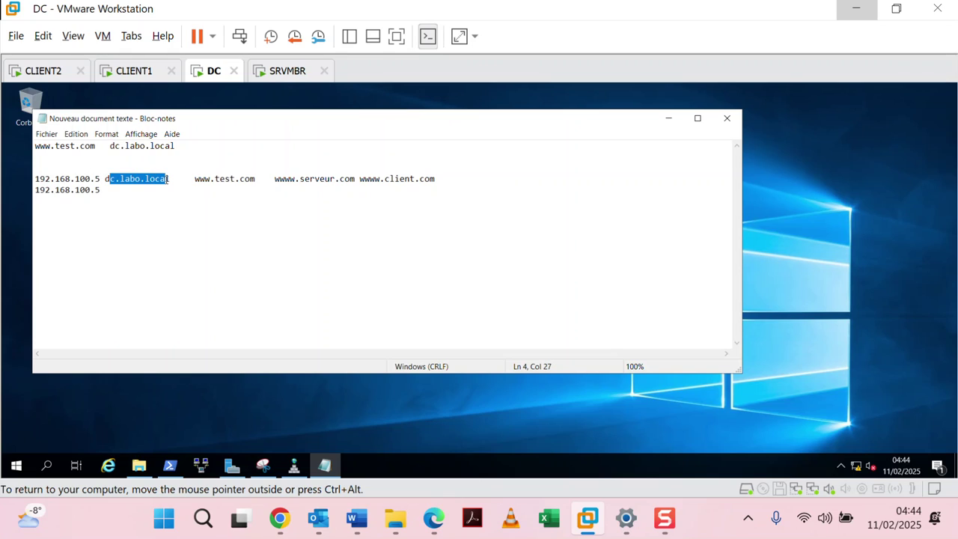
left_click_drag(193, 179, 474, 180)
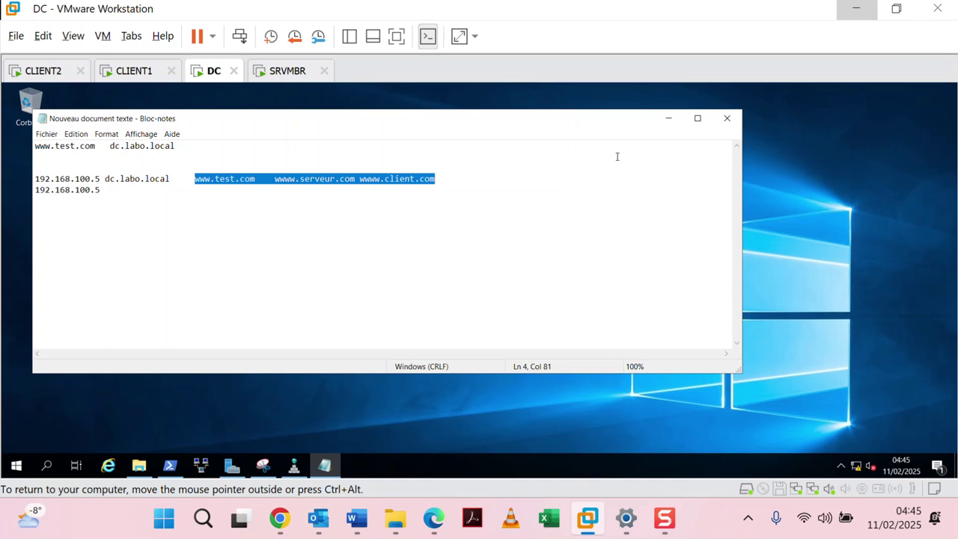
left_click(666, 118)
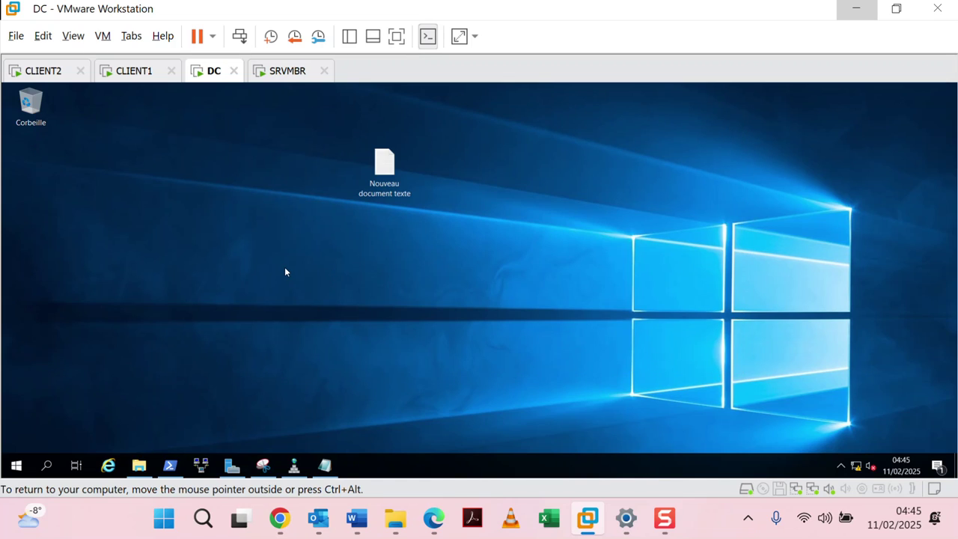
mouse_move(358, 517)
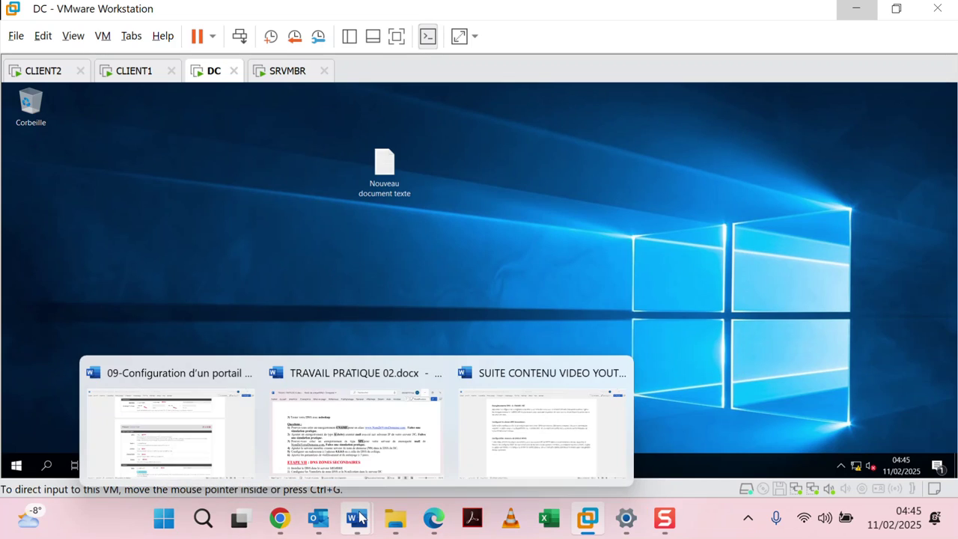
left_click(327, 418)
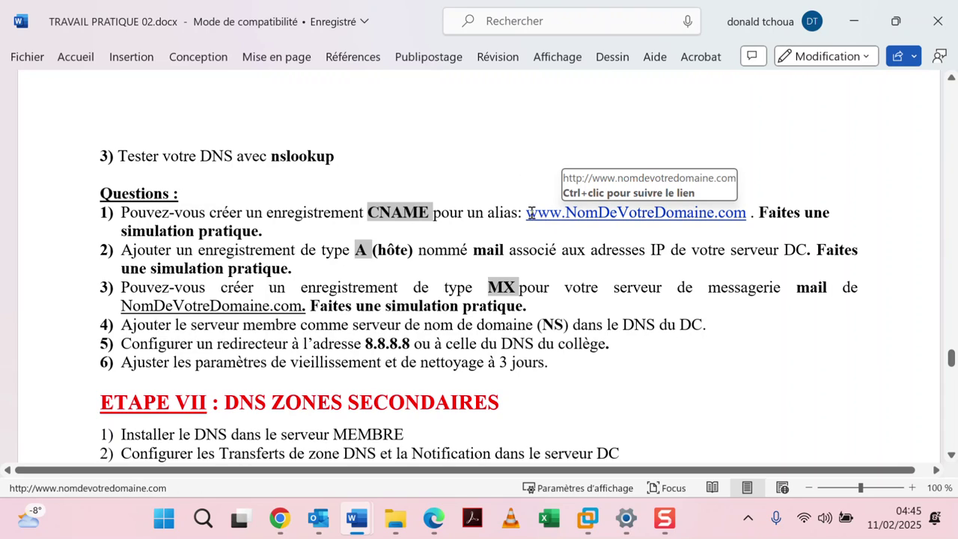
left_click_drag(527, 212, 747, 214)
key("ctrl+c")
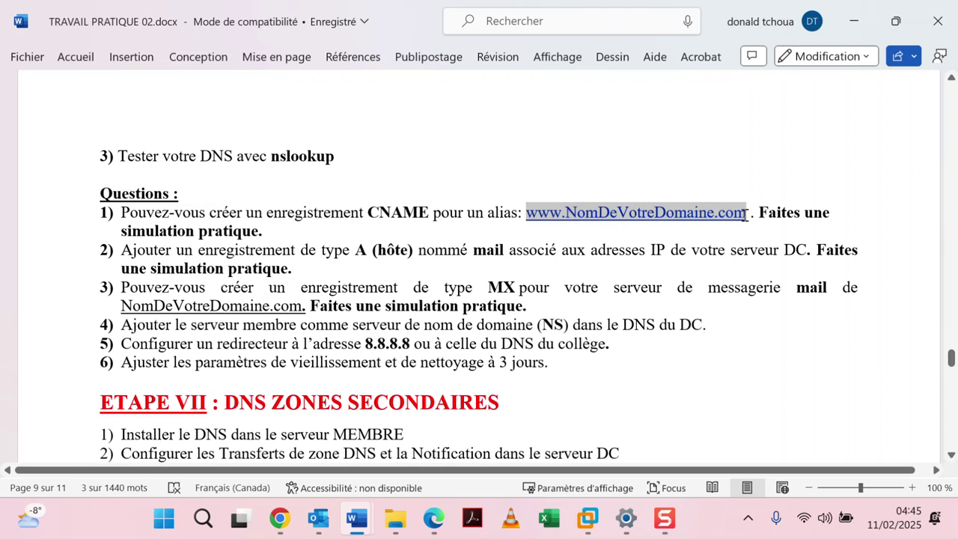
right_click(715, 214)
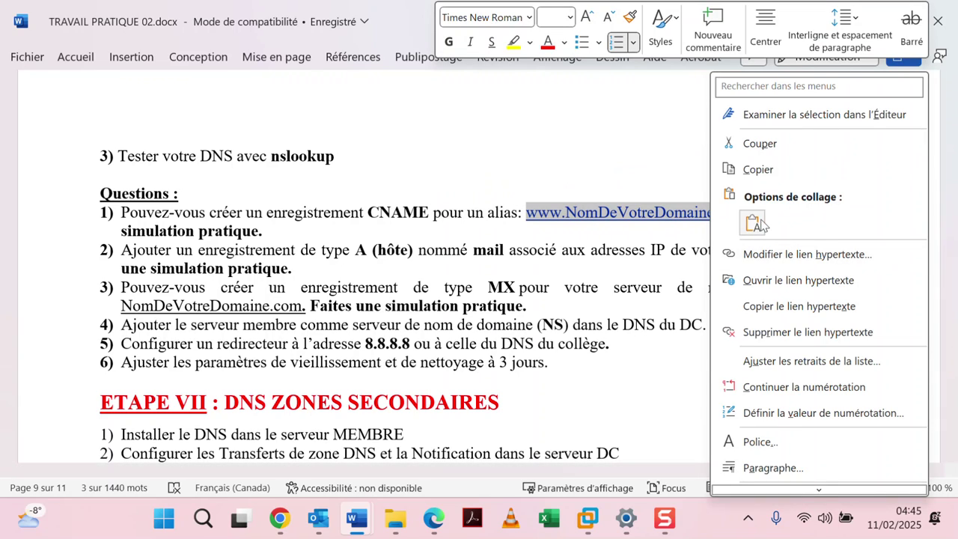
left_click(784, 173)
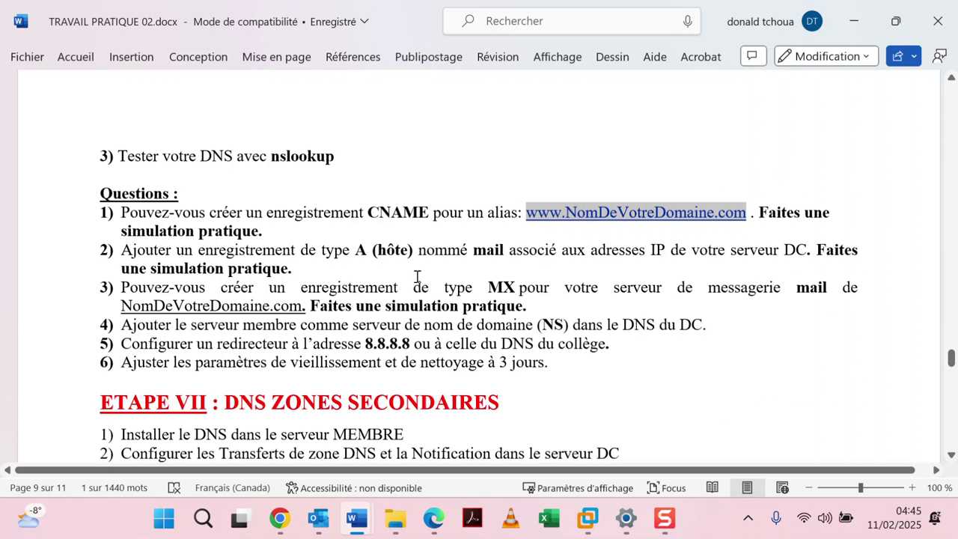
left_click(591, 523)
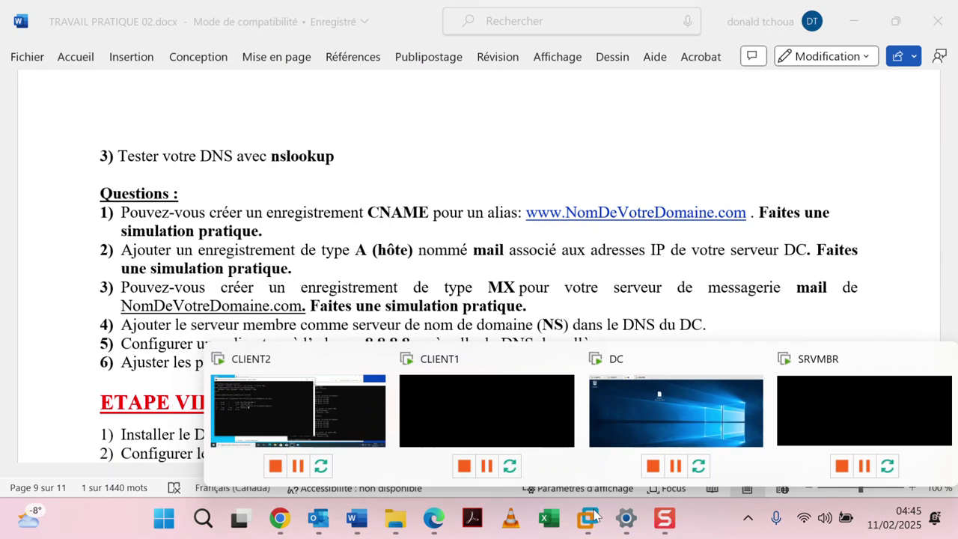
left_click(638, 385)
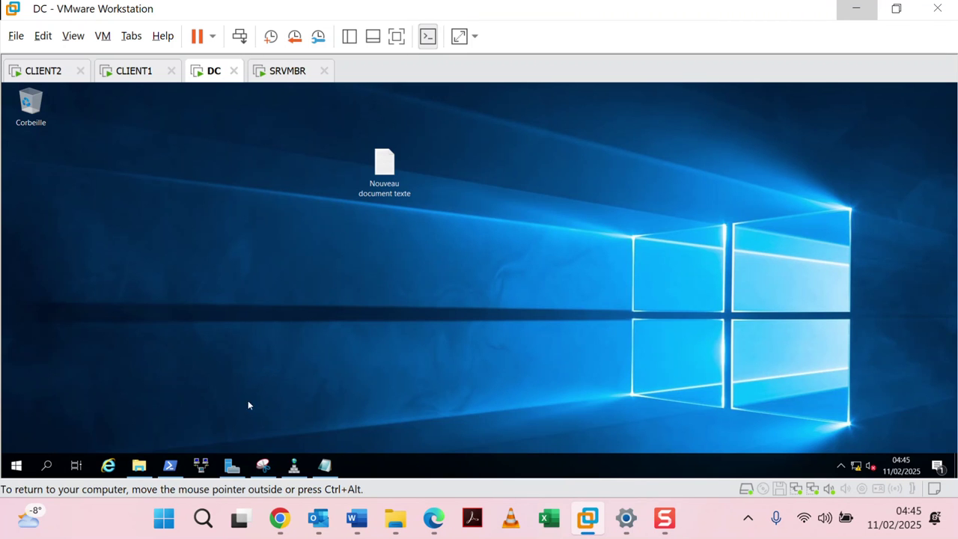
key("ctrl+alt")
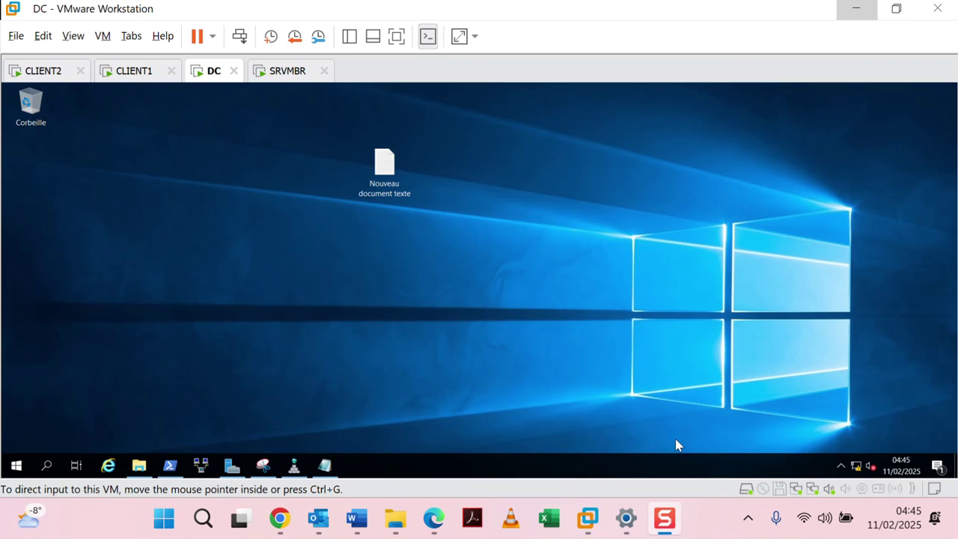
left_click(293, 466)
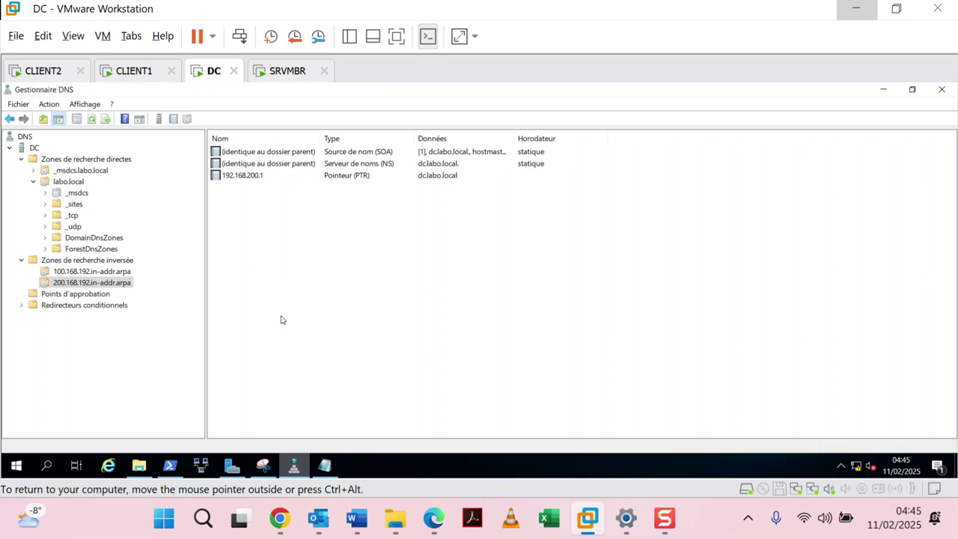
right_click(75, 183)
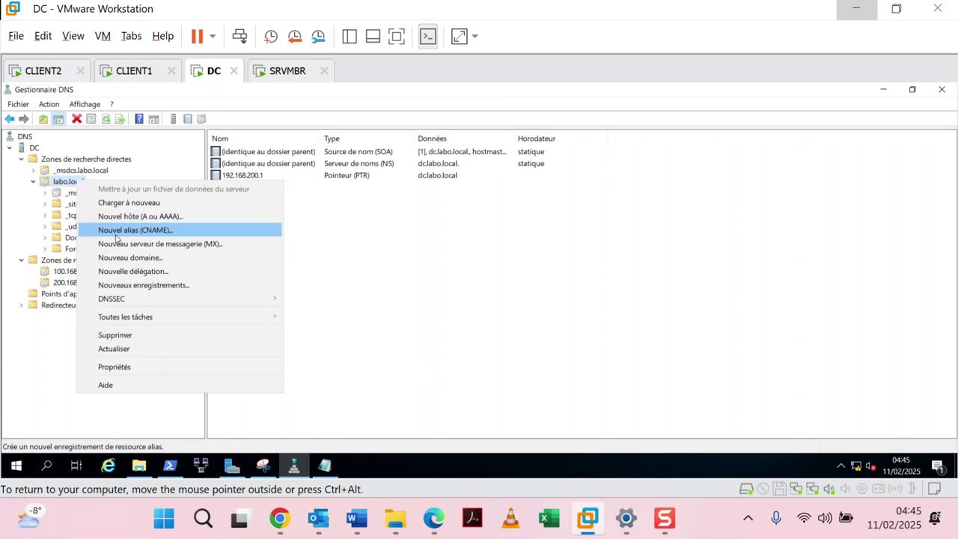
left_click(117, 230)
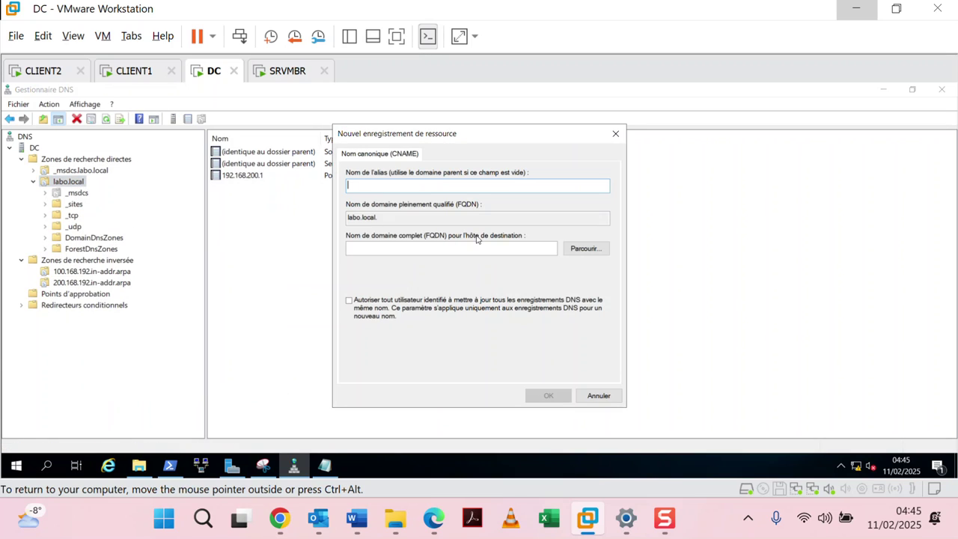
key("ctrl+v")
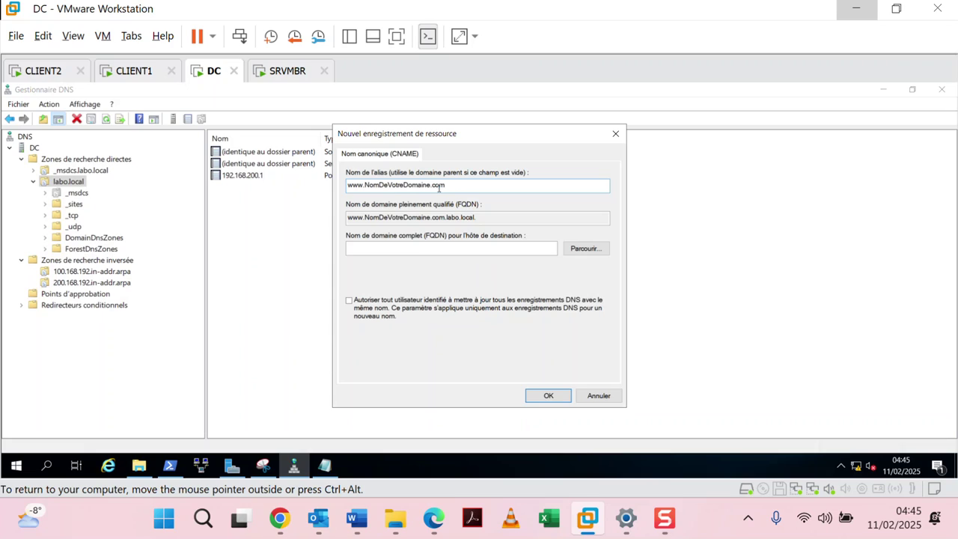
Browse the labo.local forward lookup zone and choose the dc host record with address 192.168.100.1 as the alias's target
left_click(575, 256)
double_click(385, 232)
left_click_drag(425, 217, 485, 216)
mouse_move(358, 517)
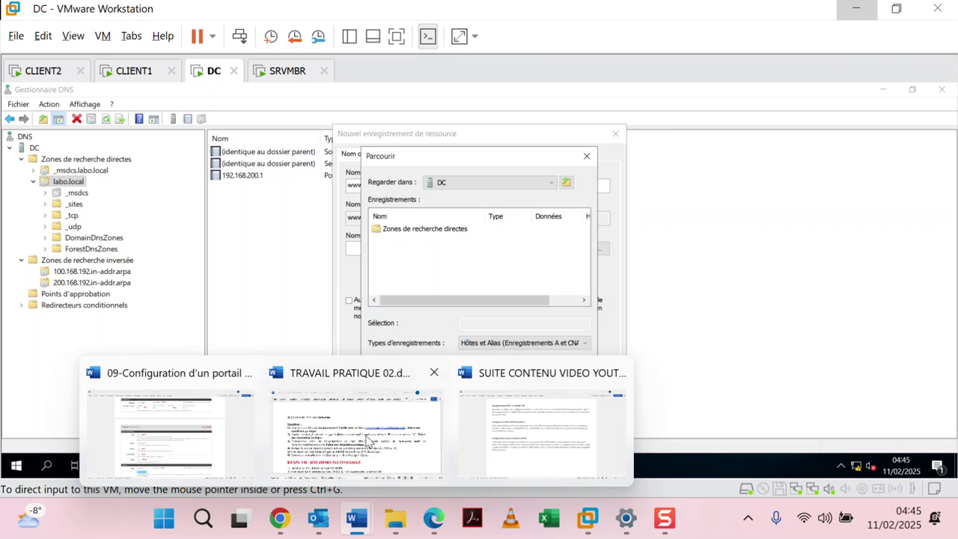
left_click(362, 420)
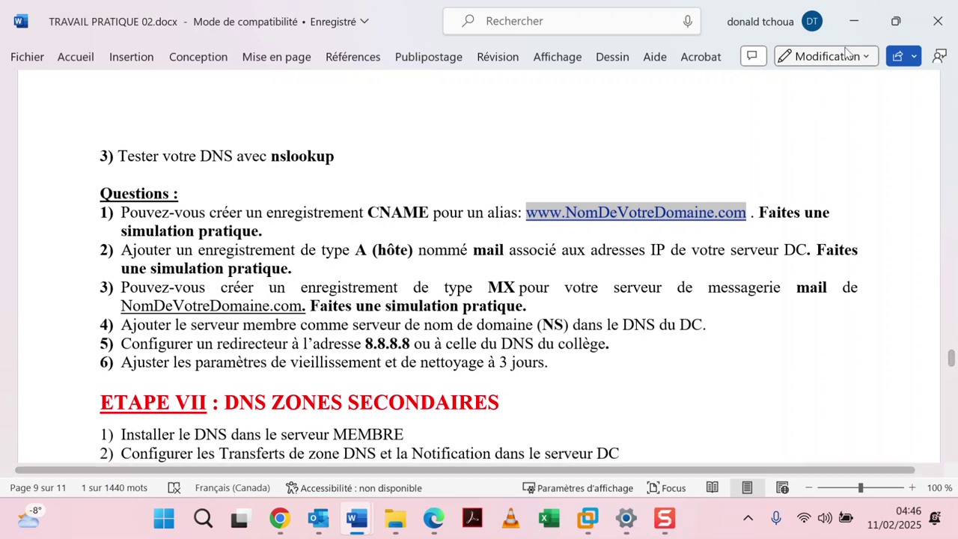
left_click(854, 21)
double_click(413, 229)
double_click(403, 240)
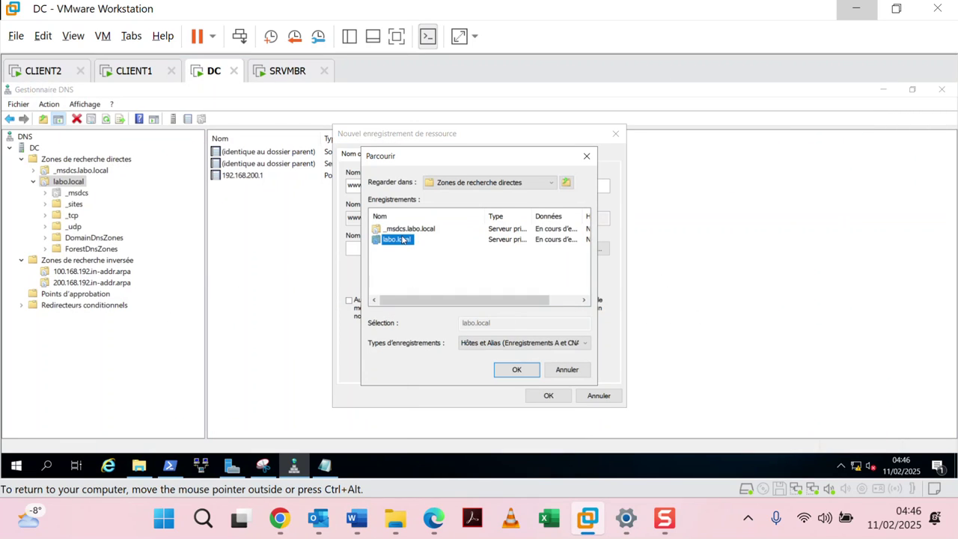
scroll(413, 277, "down", 2)
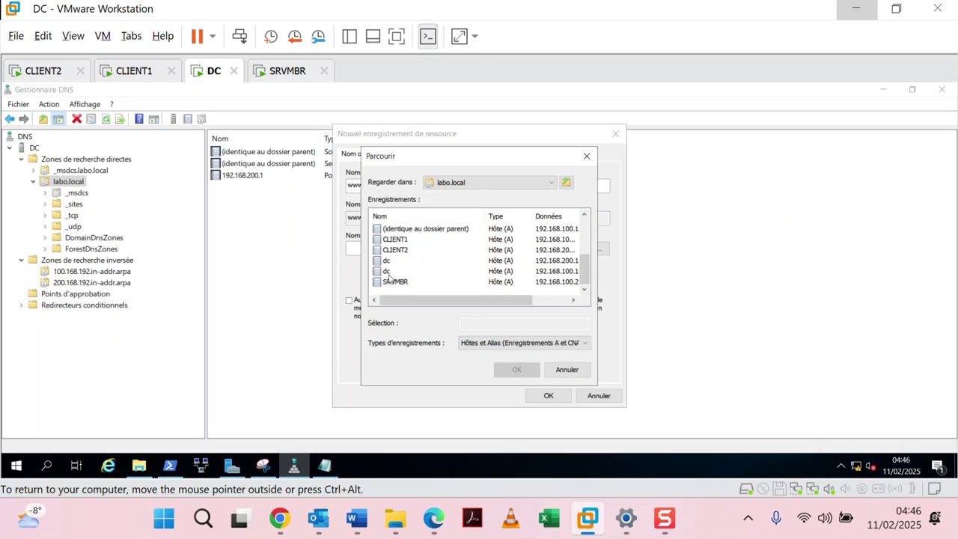
left_click(387, 272)
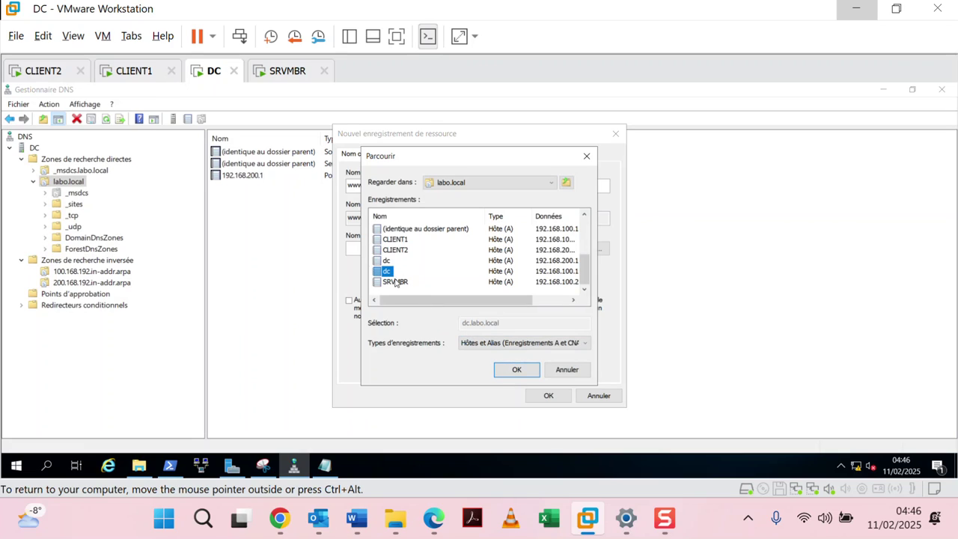
left_click(505, 369)
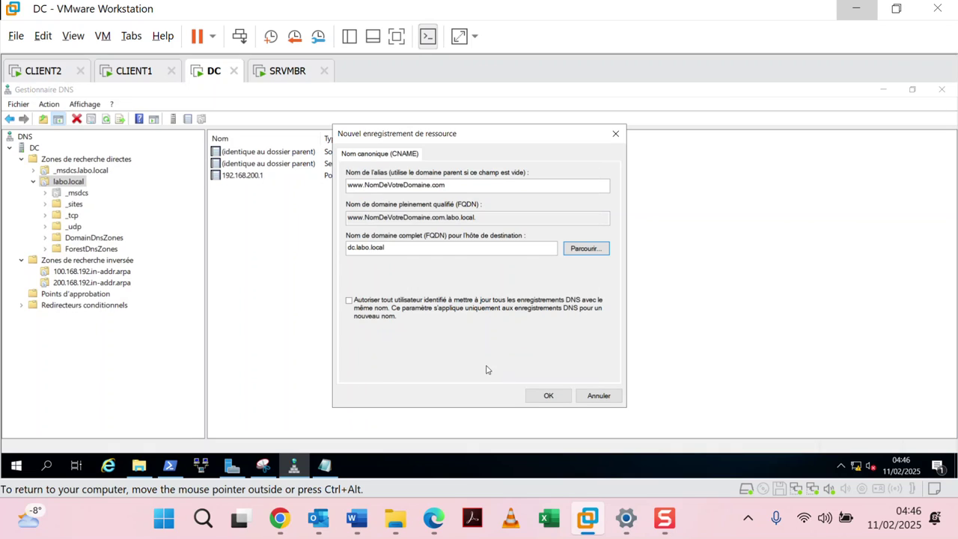
Create the alias record and select it in the labo.local zone
left_click(537, 395)
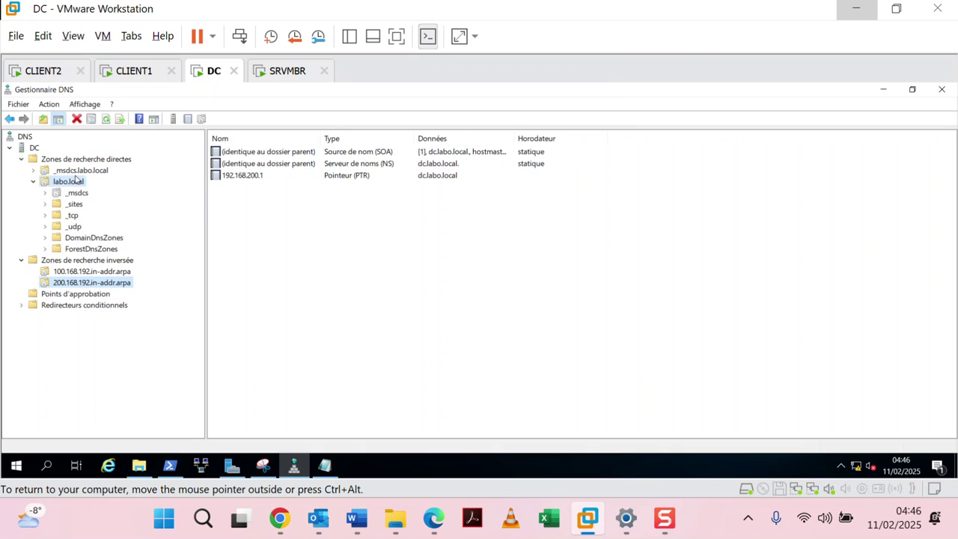
left_click(75, 182)
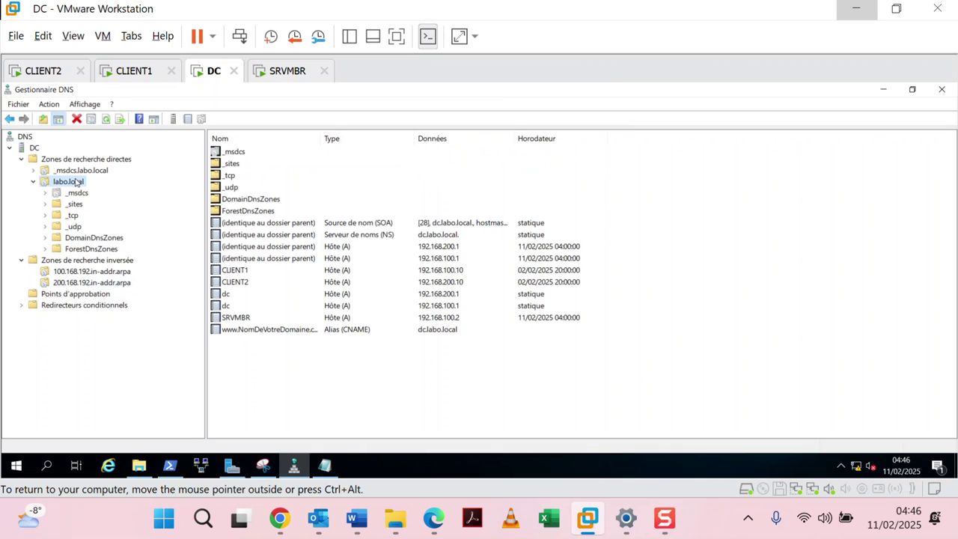
left_click(296, 331)
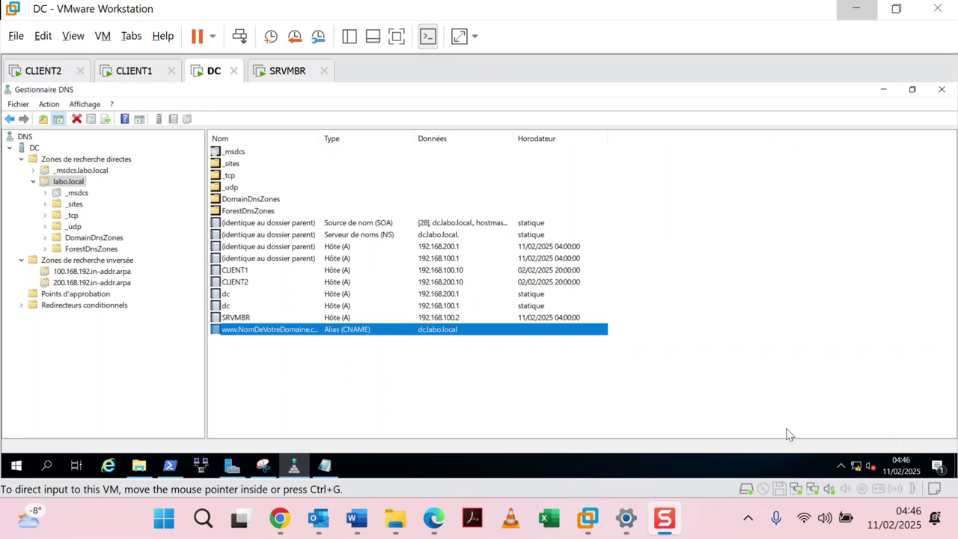
Switch to PowerShell on DC, exit the running nslookup session and clear the console with cls
left_click(178, 468)
left_click(503, 302)
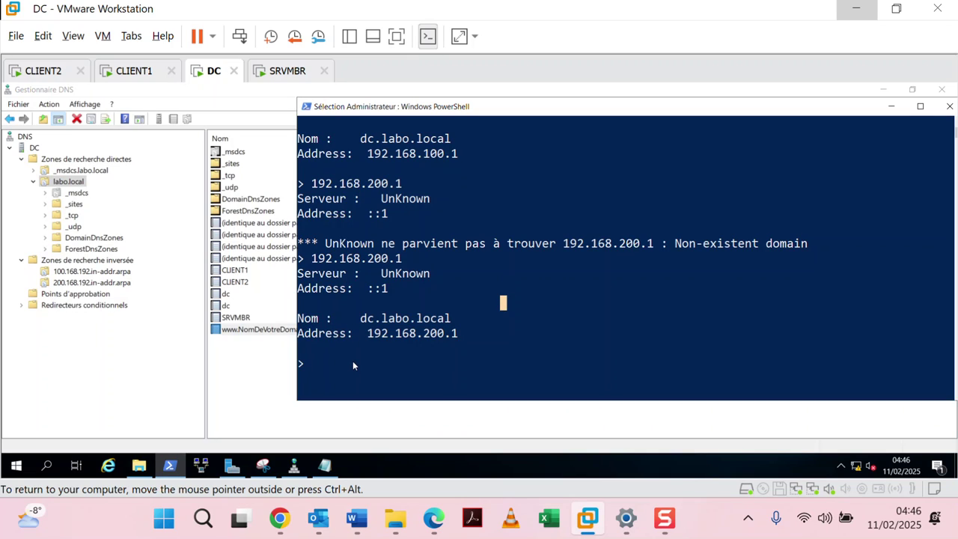
key("ctrl+c")
key("ctrl+c")
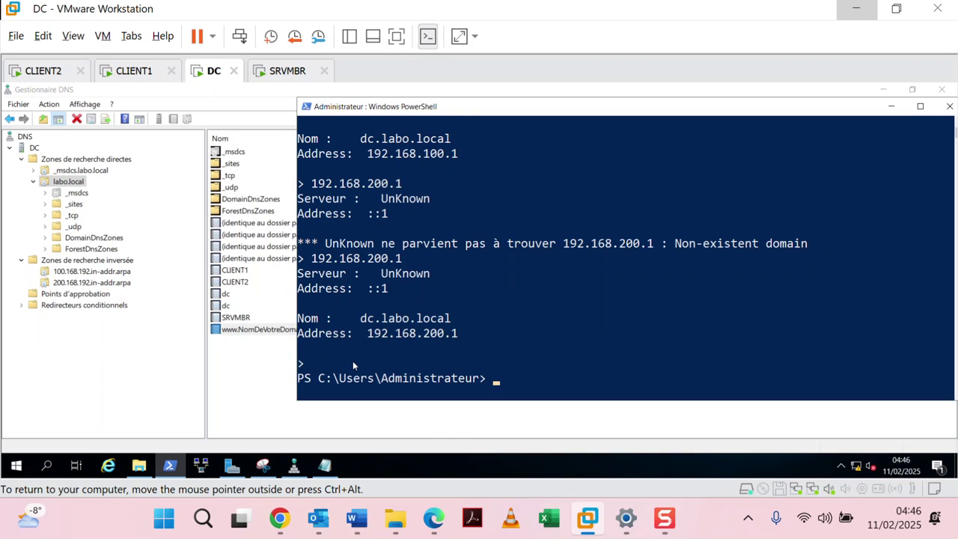
type("cls")
key("Return")
Recall the nslookup command from the history and start a new interactive session
key("Up")
key("Up")
key("Up")
key("Down")
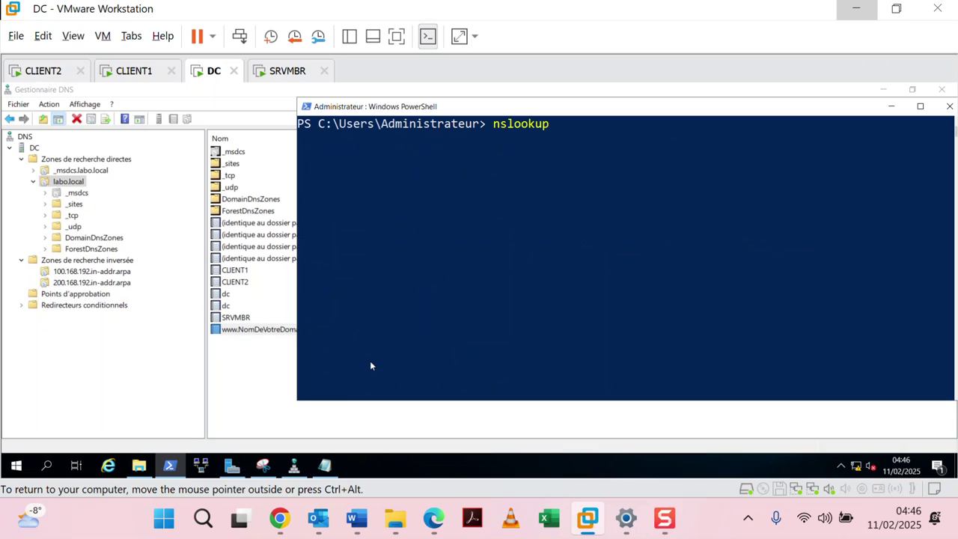
key("Return")
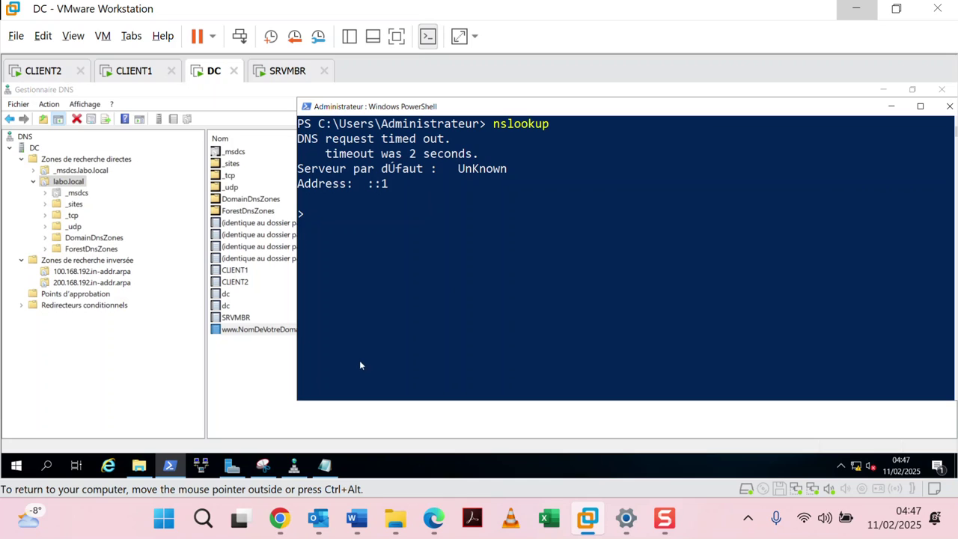
mouse_move(356, 518)
left_click(358, 431)
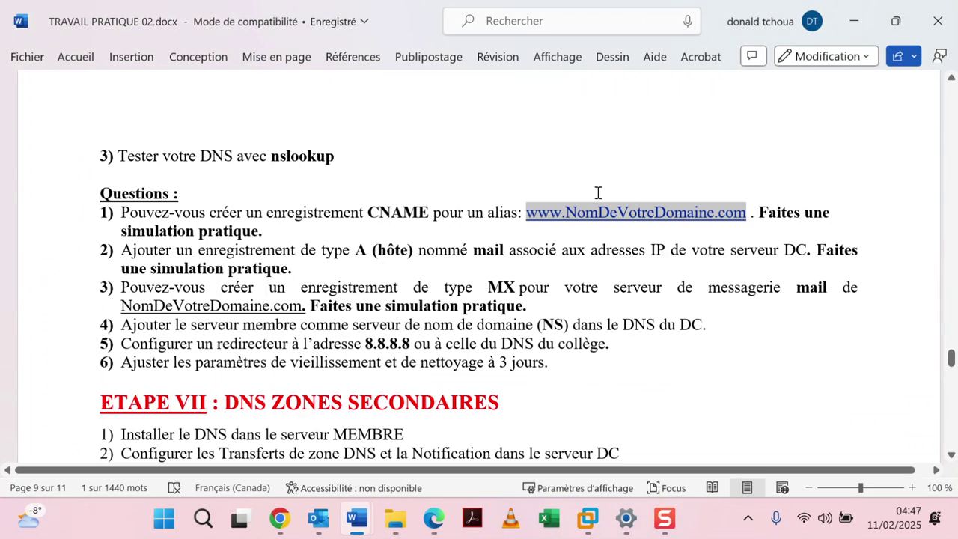
right_click(599, 217)
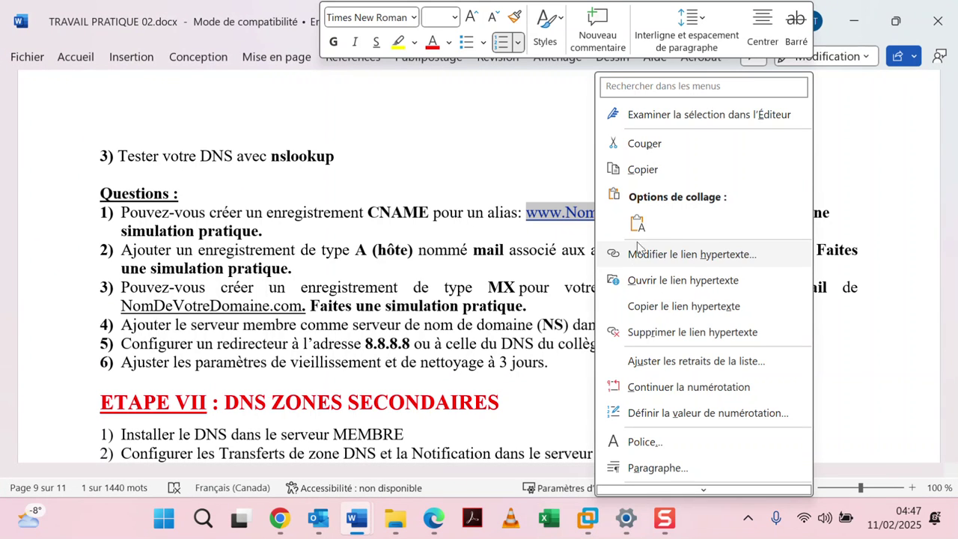
left_click(643, 169)
mouse_move(589, 526)
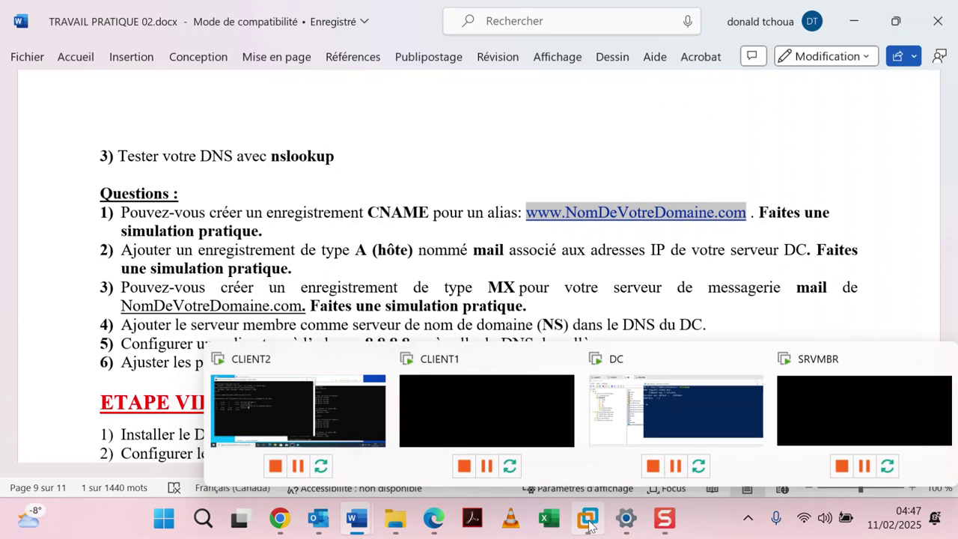
left_click(677, 389)
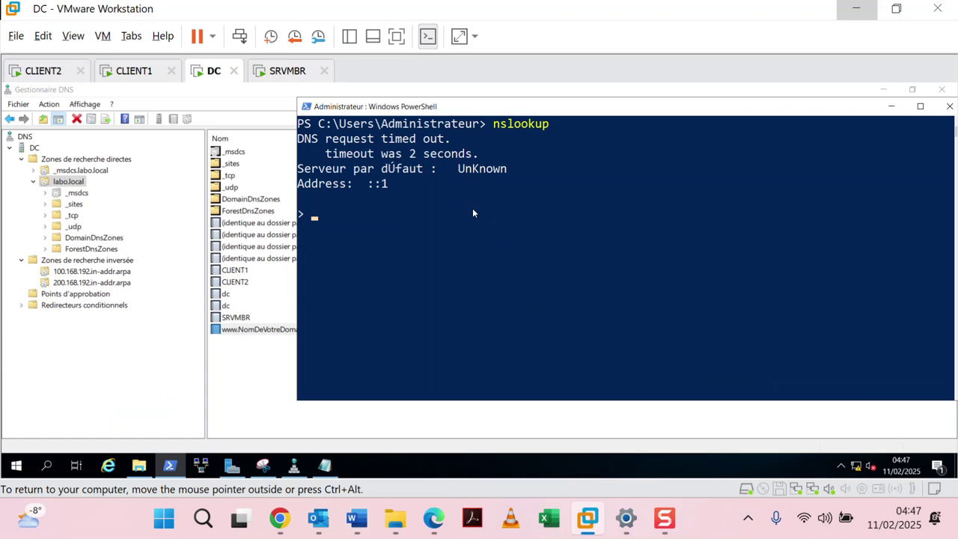
key("ctrl+v")
key("Return")
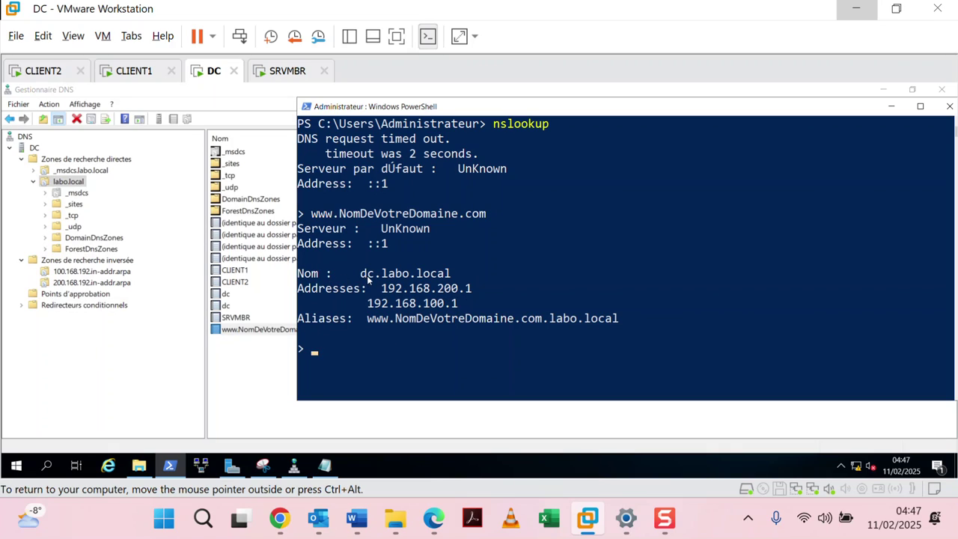
left_click_drag(355, 276, 461, 277)
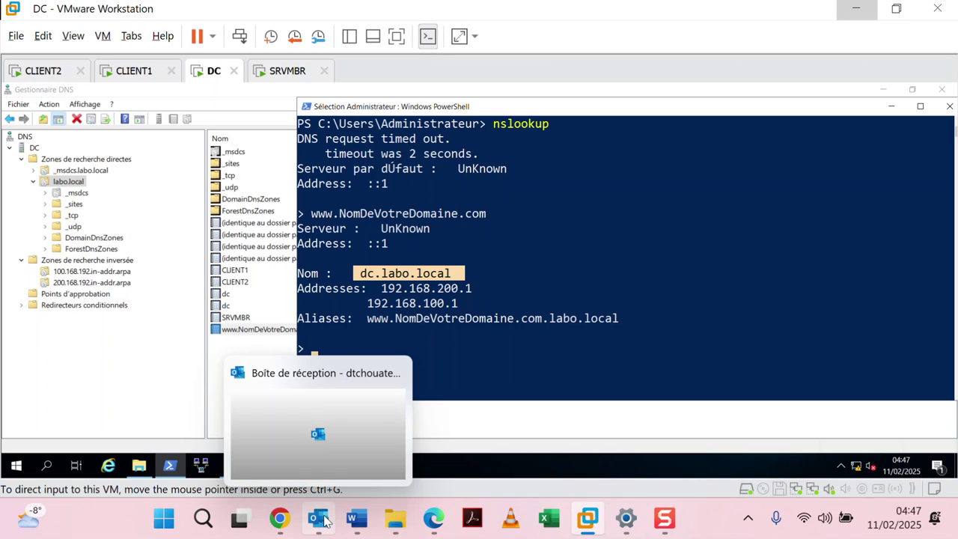
Read question 2 in the Word document, then return to DC and bring DNS Manager to the front
mouse_move(358, 522)
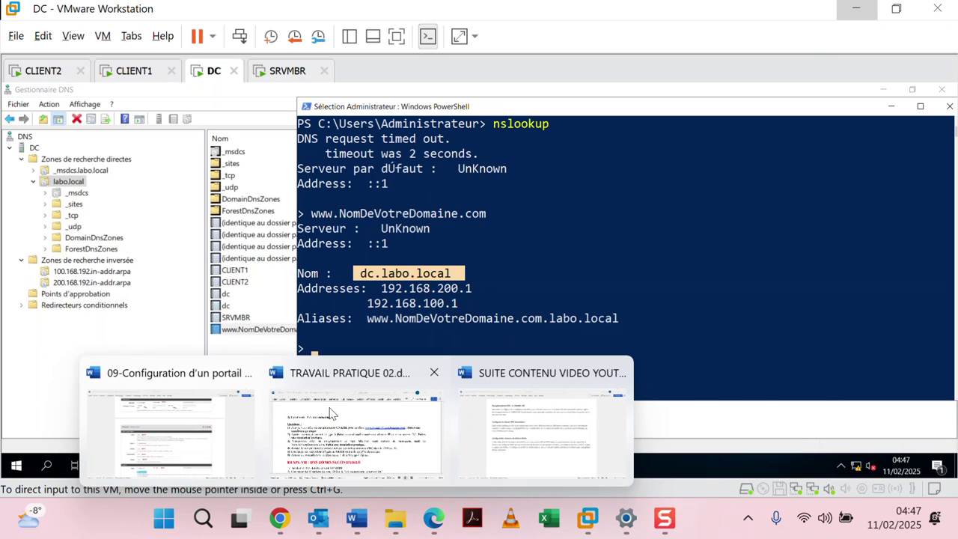
left_click(333, 414)
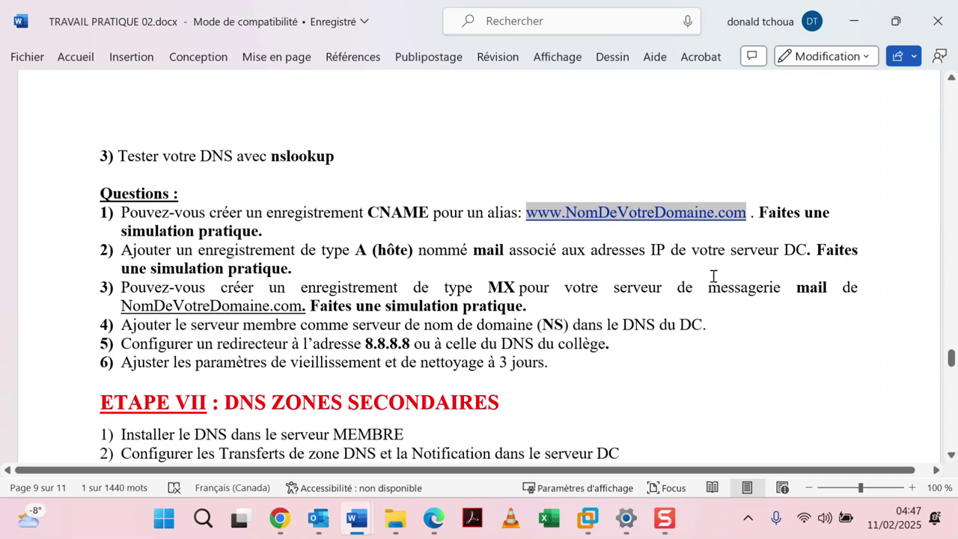
left_click(586, 520)
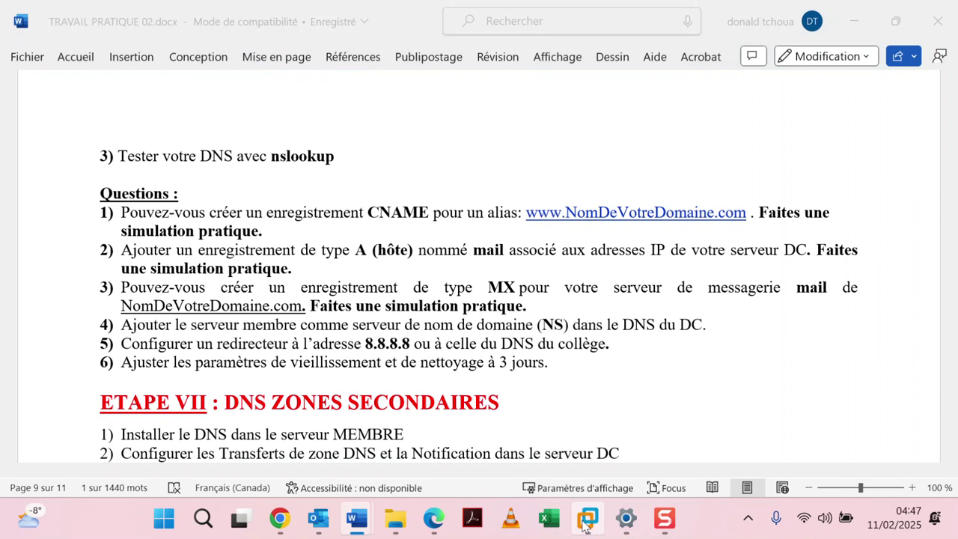
left_click(661, 379)
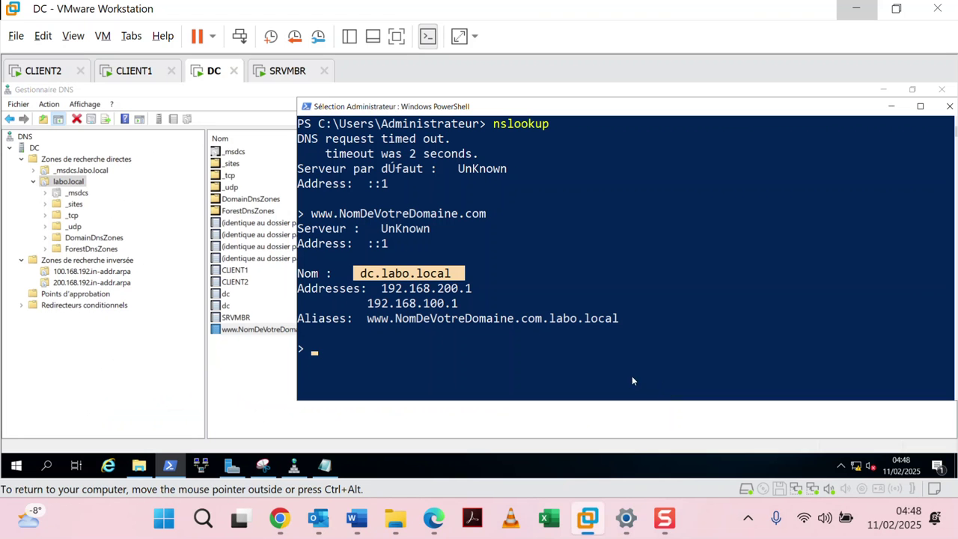
left_click(244, 372)
left_click(241, 369)
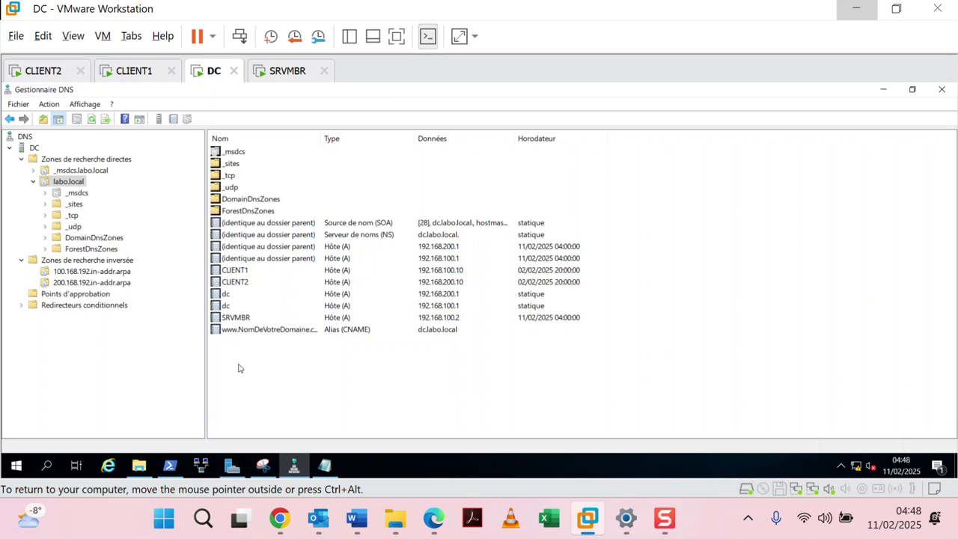
Add a new host (A) record named mail with IP address 192.168.100.1 to the labo.local zone
right_click(81, 183)
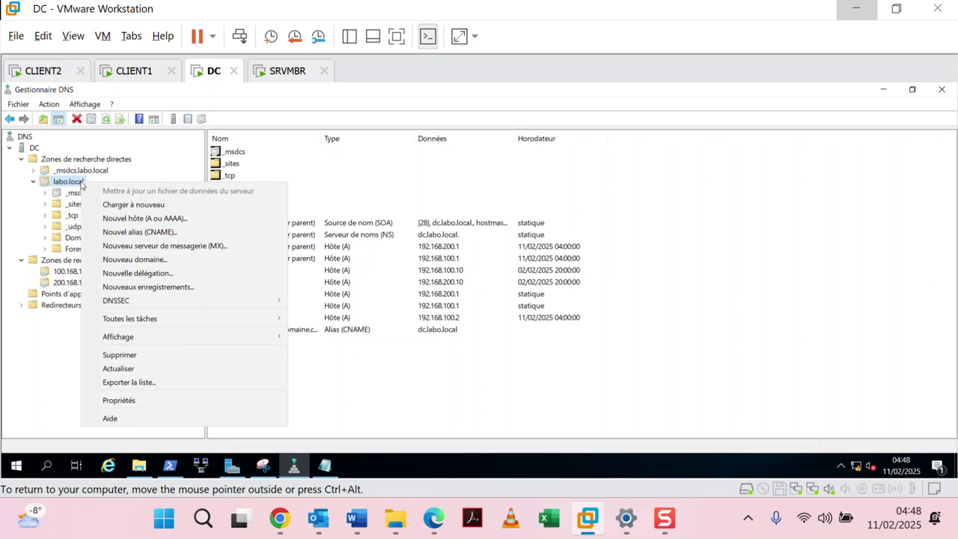
left_click(105, 218)
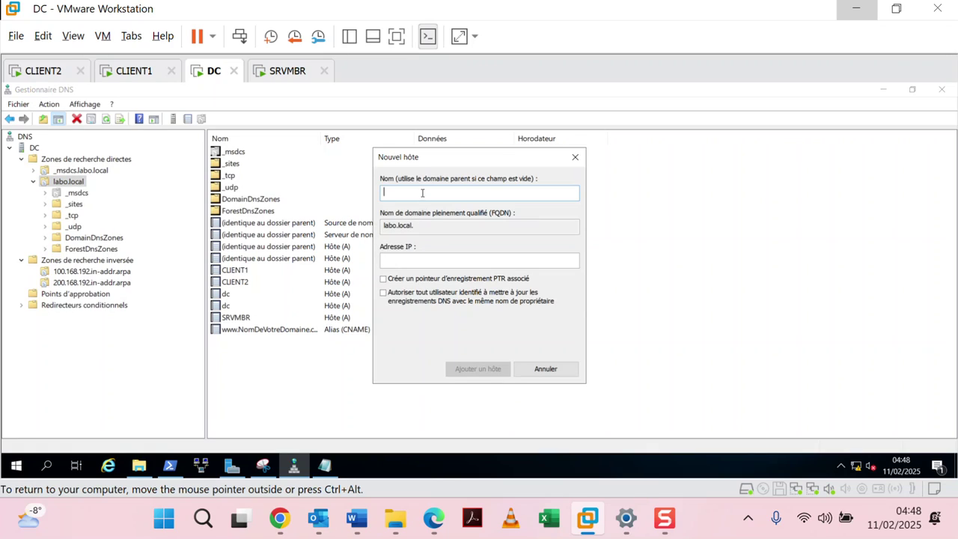
type("mail")
type("19")
type("2.168.100.01")
key("BackSpace")
key("BackSpace")
type("1")
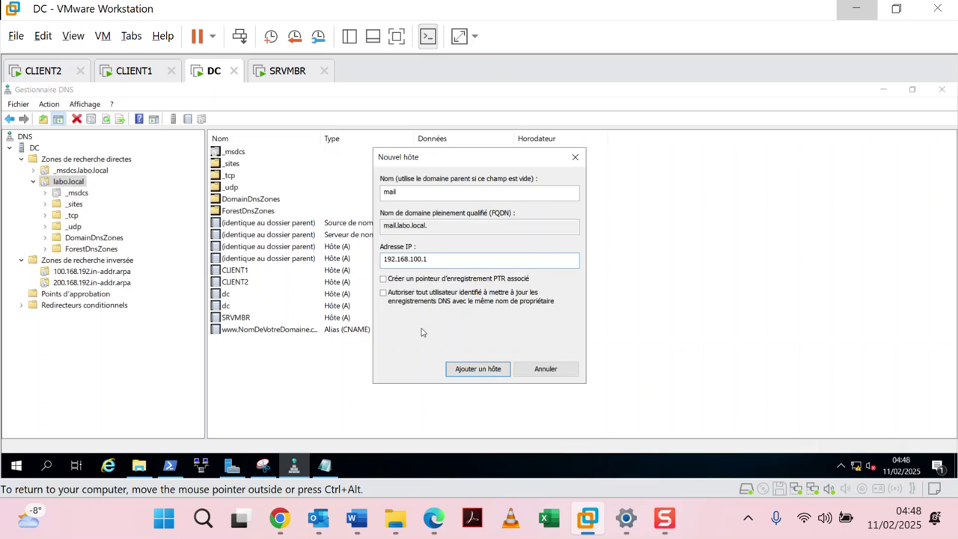
left_click(462, 367)
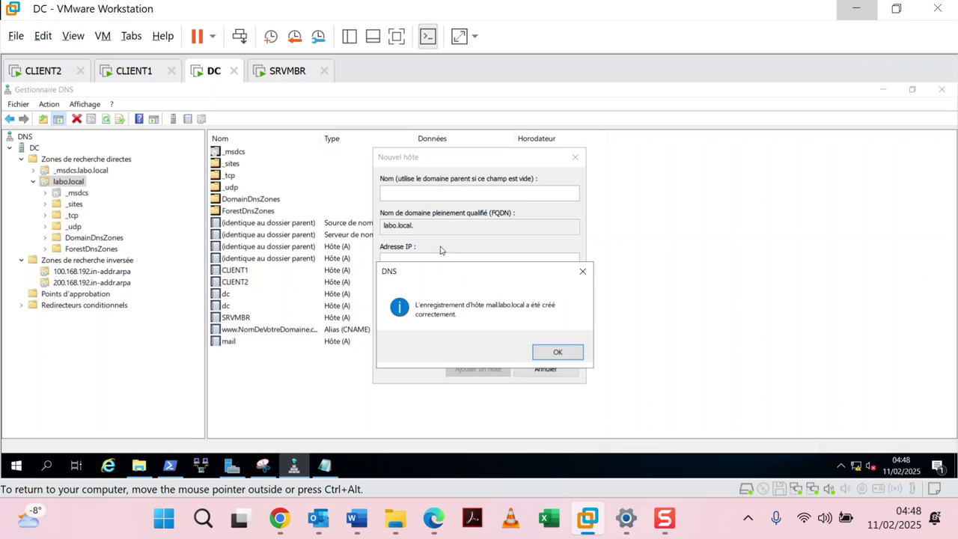
left_click(433, 194)
left_click(550, 363)
Add a second mail host record with IP address 192.168.200.1 and close the new host dialog
type("mail")
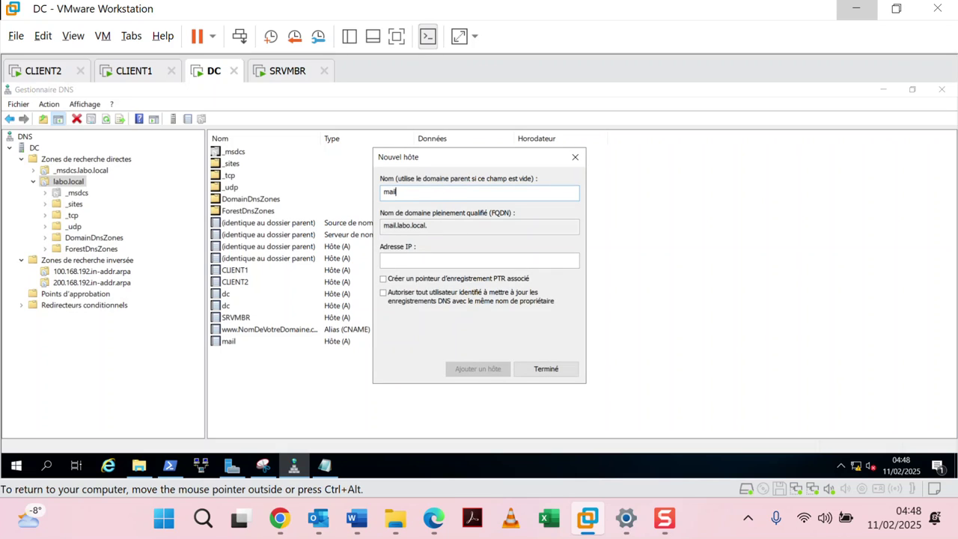
key("Tab")
key("Tab")
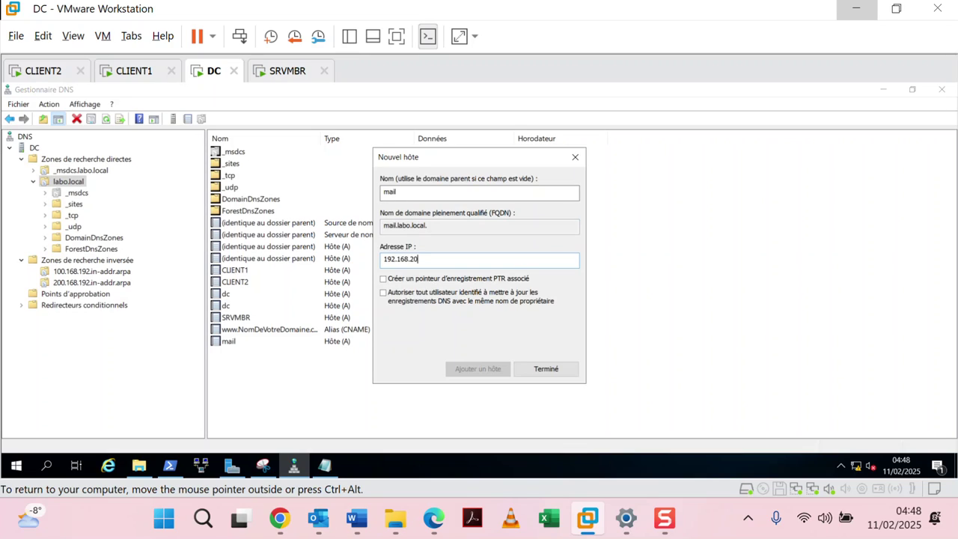
type("192.168.200.1")
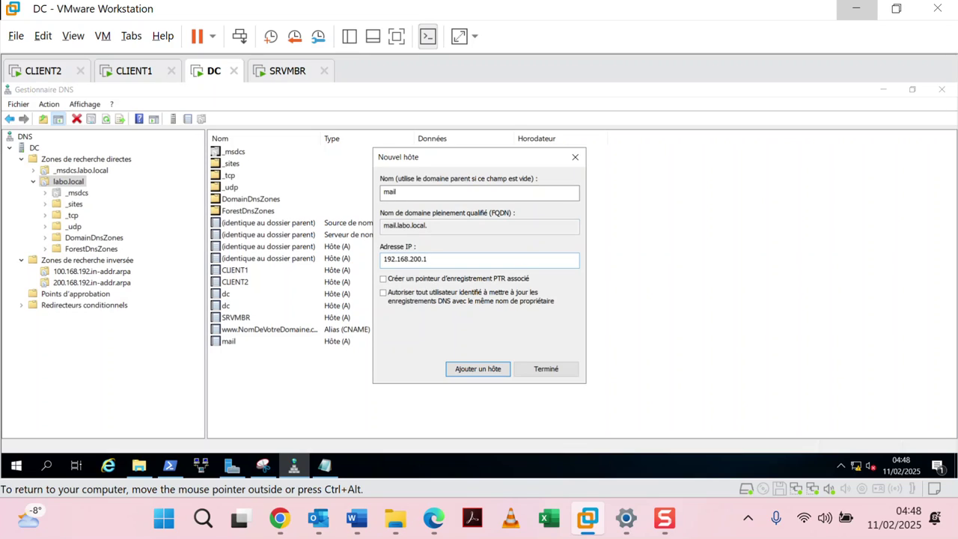
left_click(478, 369)
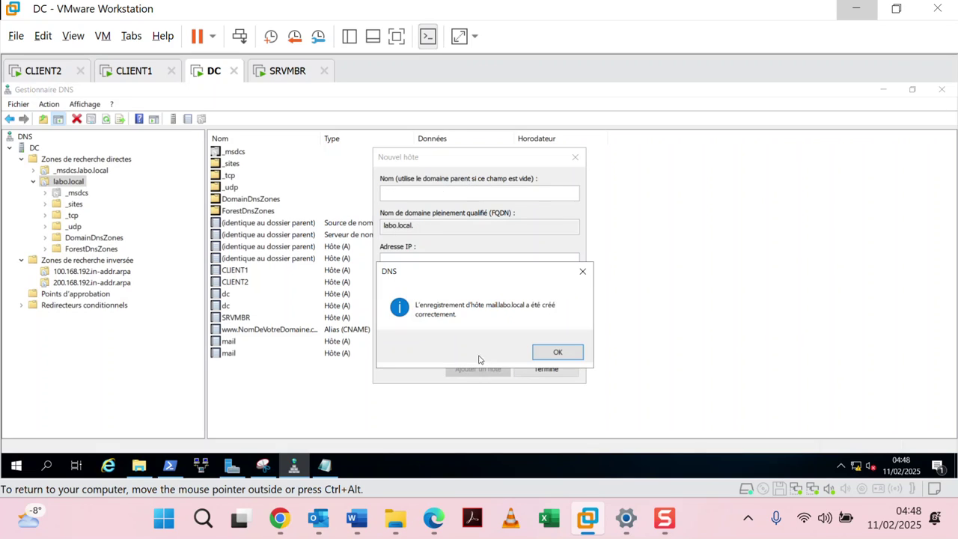
left_click(582, 275)
left_click(575, 157)
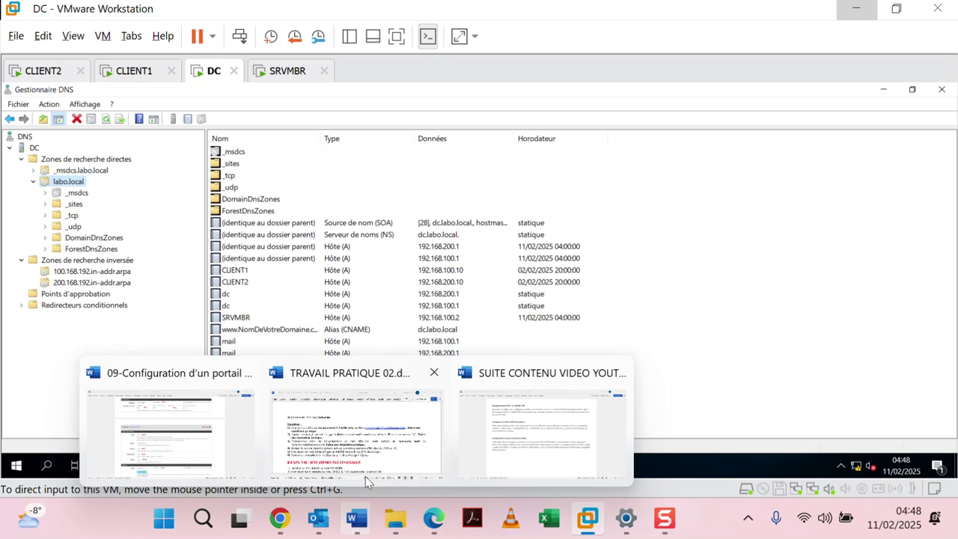
Recheck the mail record question in the Word document and return to the DC virtual machine
left_click(293, 442)
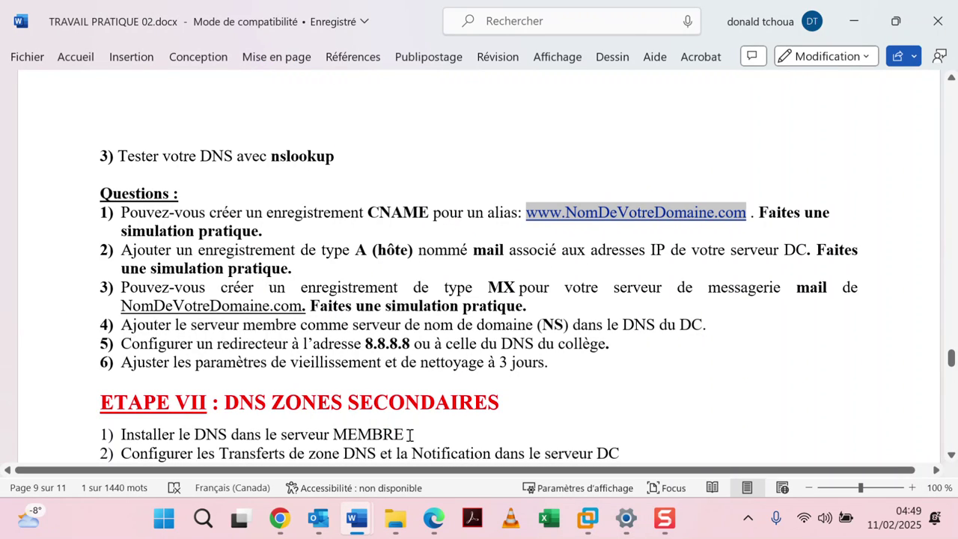
left_click(591, 524)
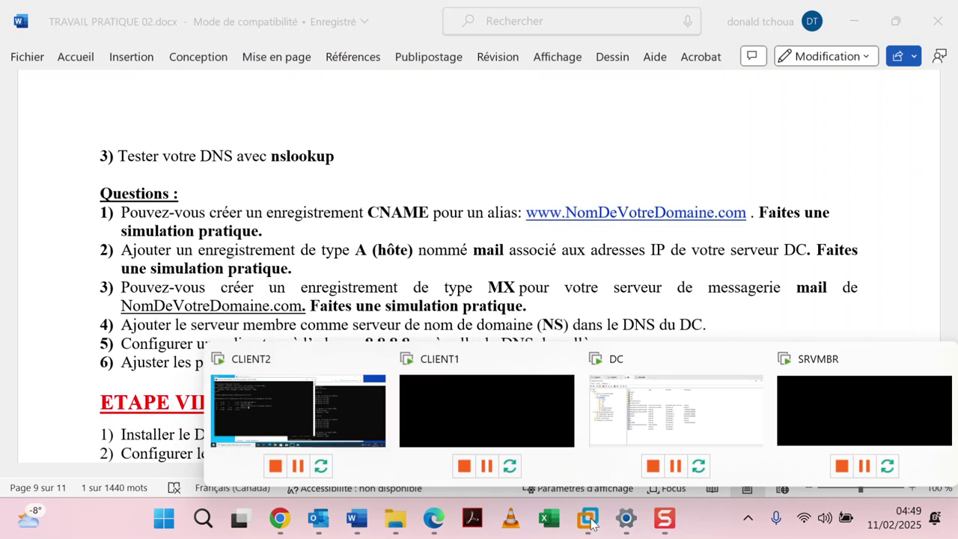
left_click(670, 408)
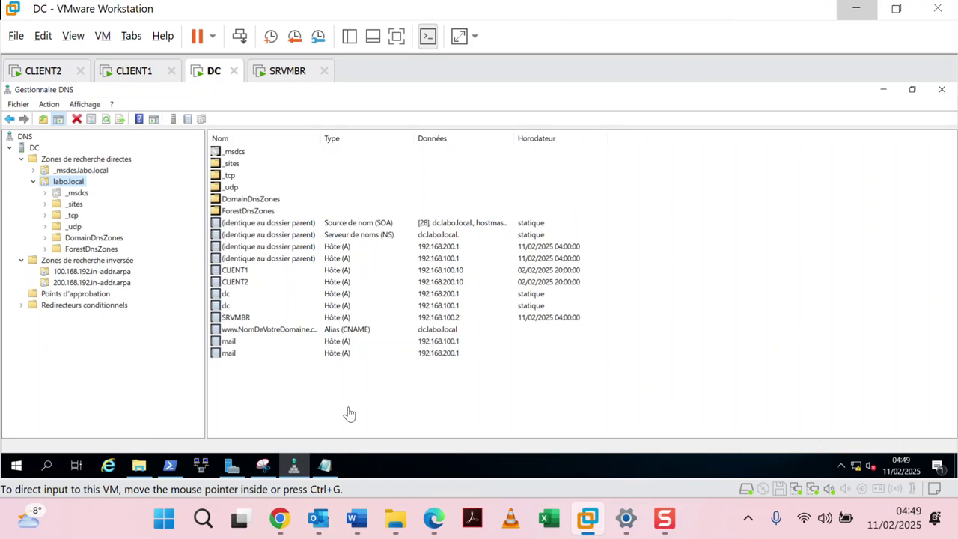
Bring PowerShell to the front on DC and query the mail host in the open nslookup session
left_click(170, 465)
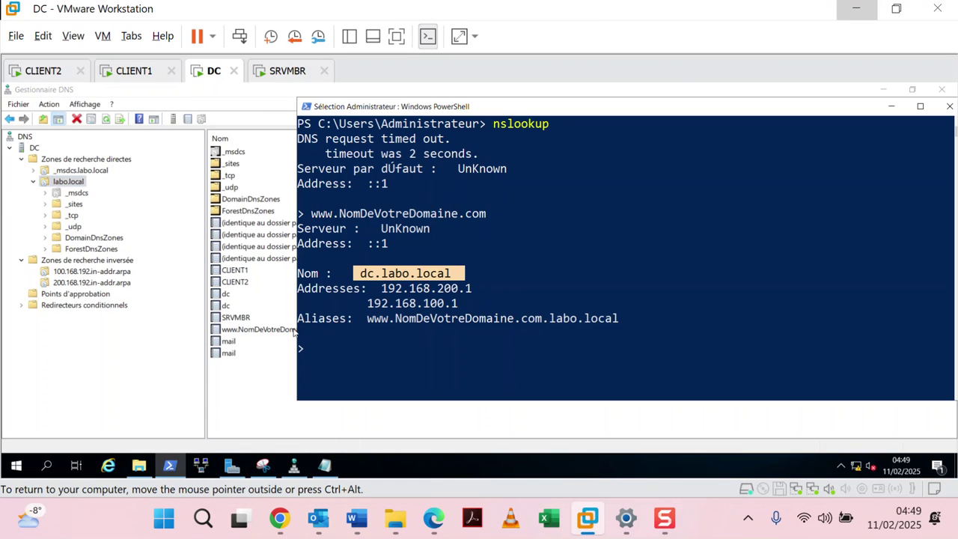
left_click(381, 299)
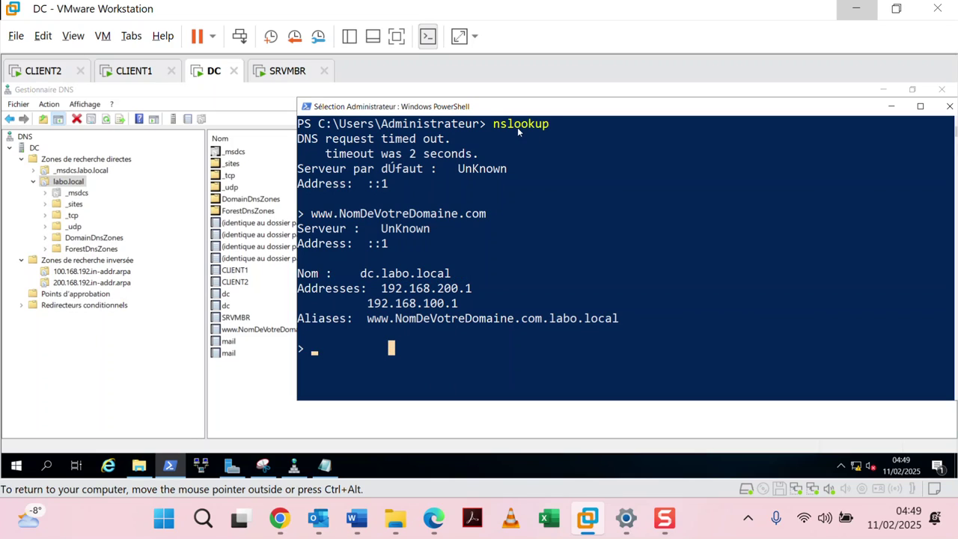
left_click_drag(492, 123, 558, 128)
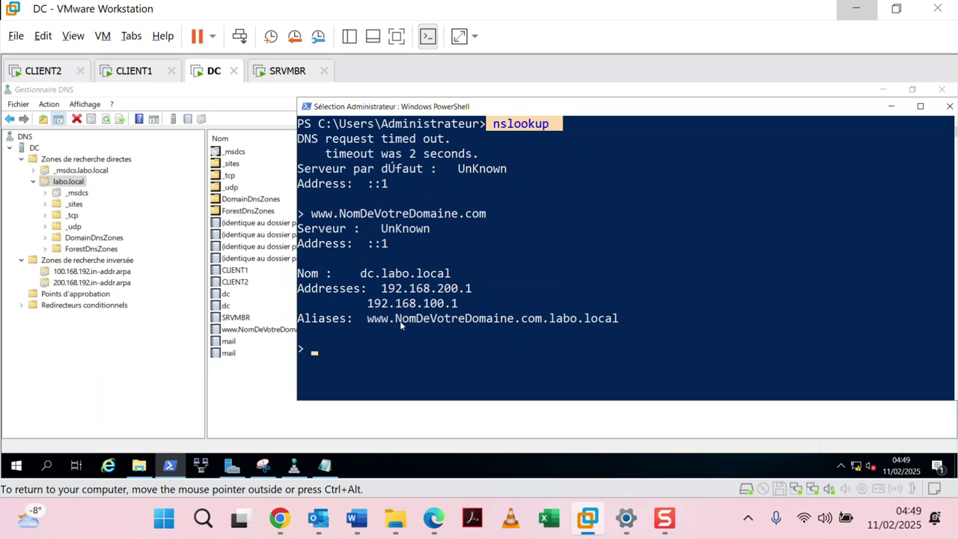
left_click(356, 349)
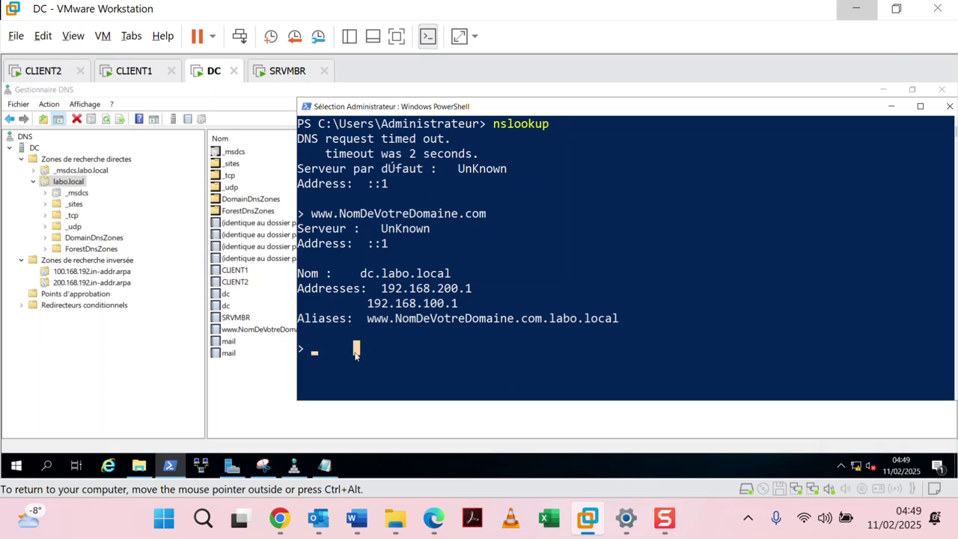
type("mail")
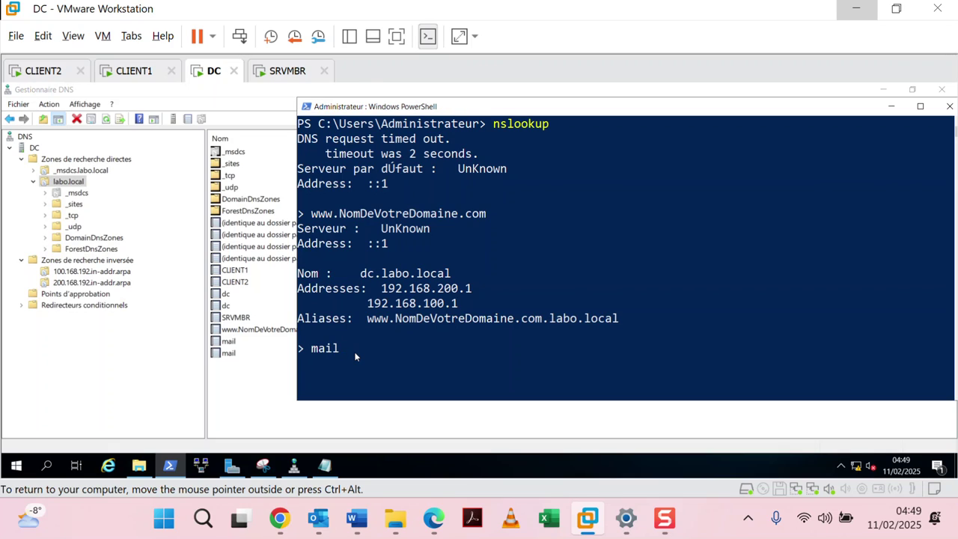
key("Return")
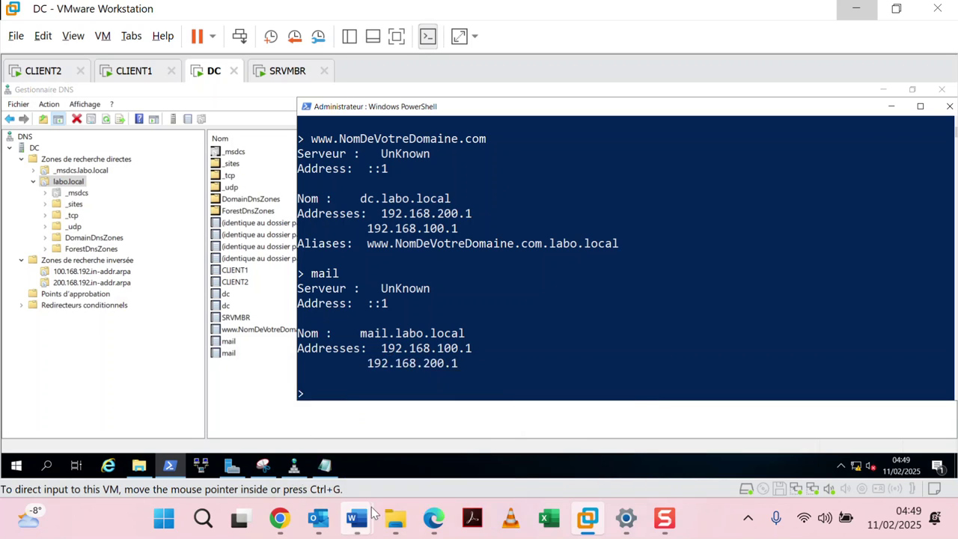
Read question 3 about the MX record in the Word document and switch back to DC
mouse_move(356, 518)
left_click(375, 408)
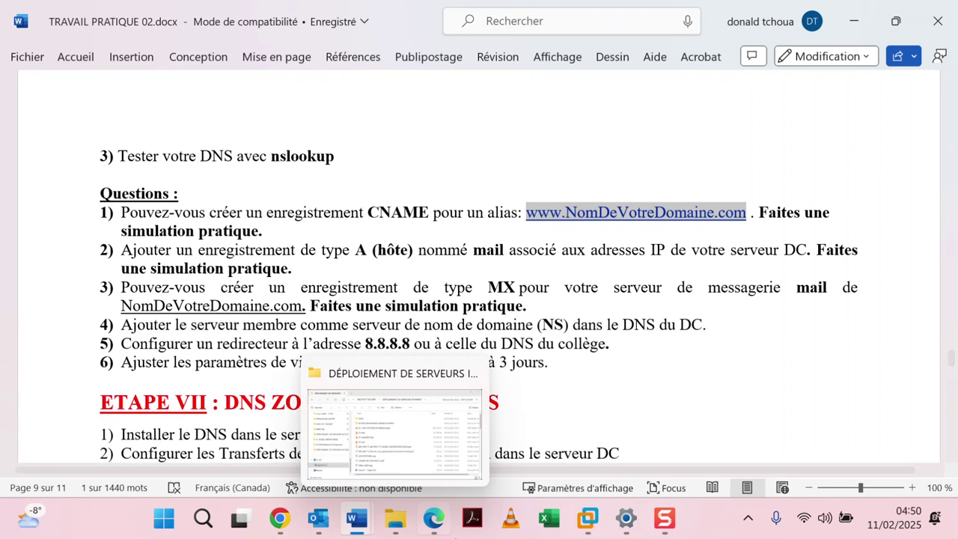
left_click(588, 524)
mouse_move(589, 524)
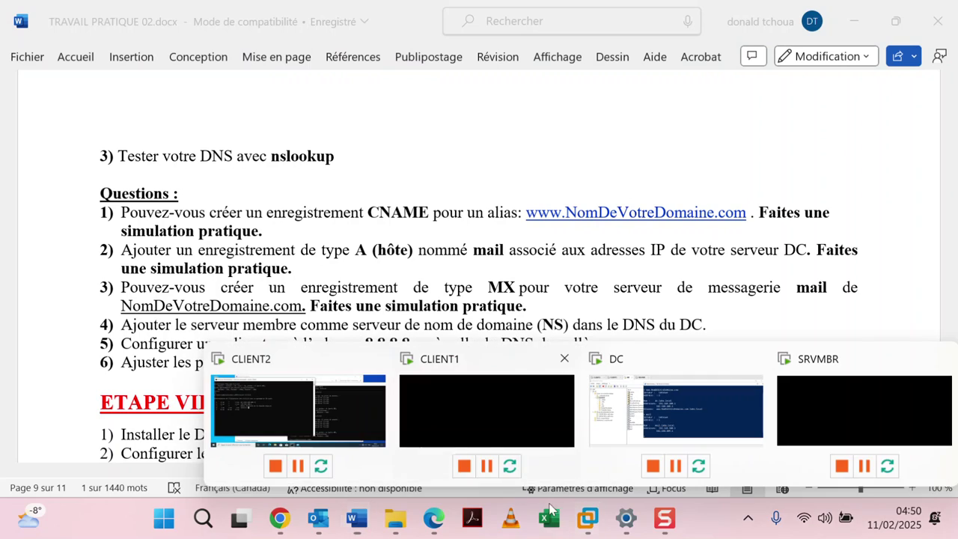
left_click(621, 408)
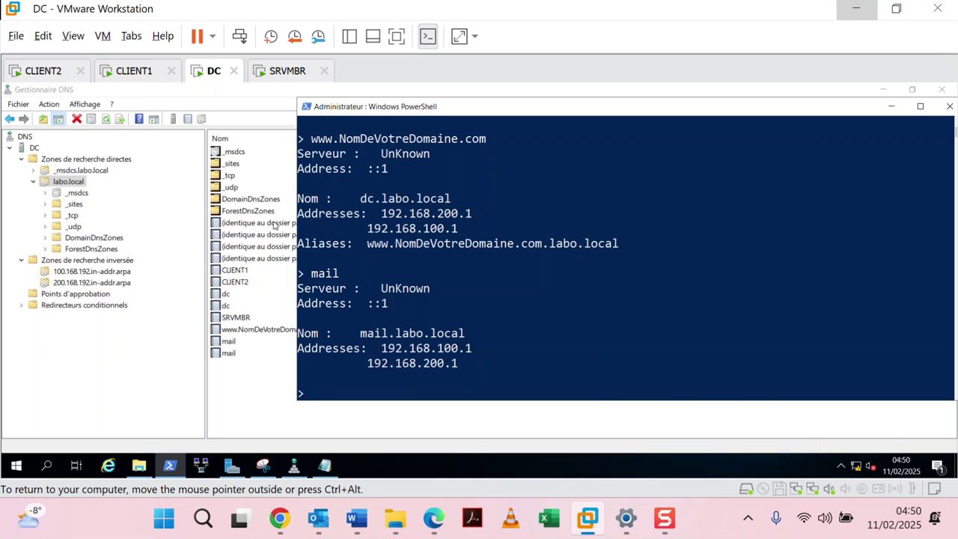
Bring DNS Manager to the front and display the labo.local forward zone with its subfolders expanded
left_click(77, 190)
double_click(76, 183)
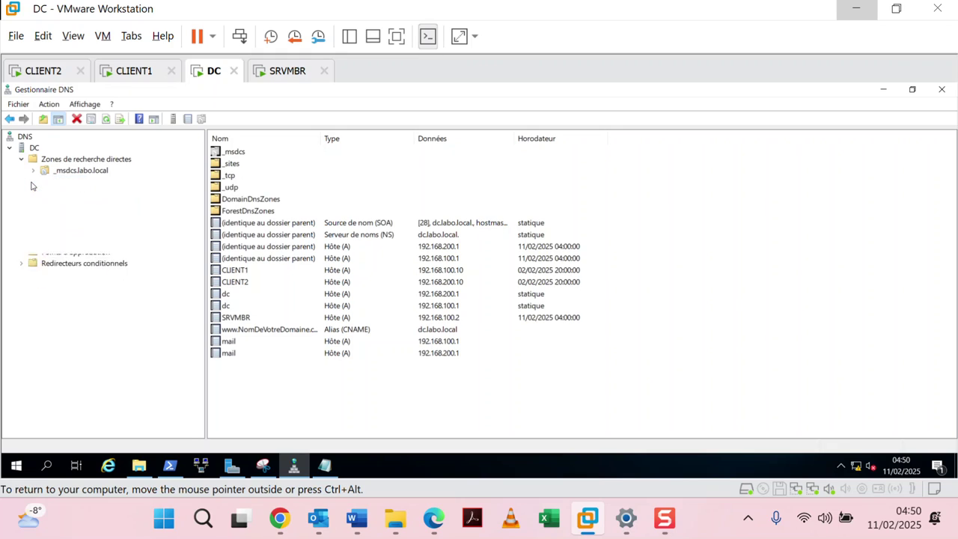
left_click(33, 182)
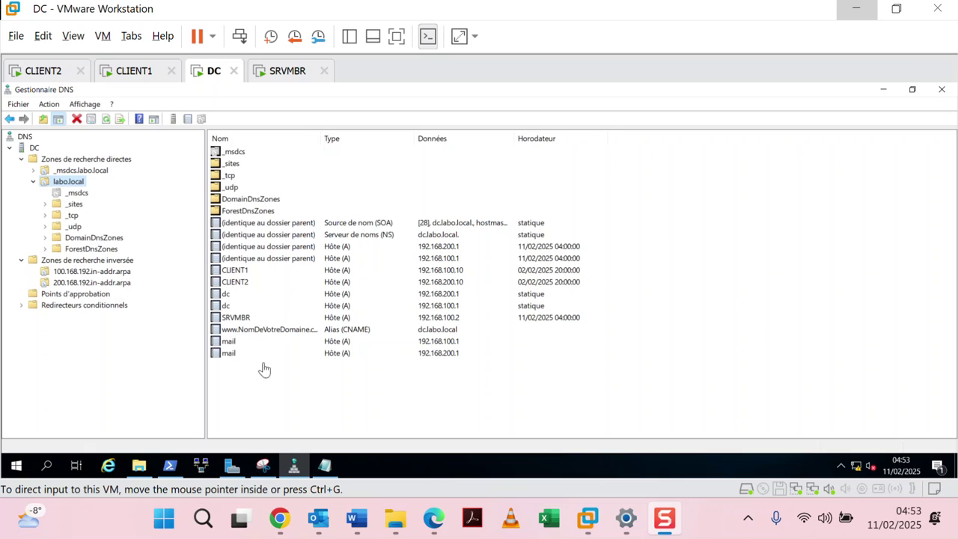
Add an example e-mail address in the labo.local domain below the existing Notepad notes, then return to DNS Manager
left_click(324, 465)
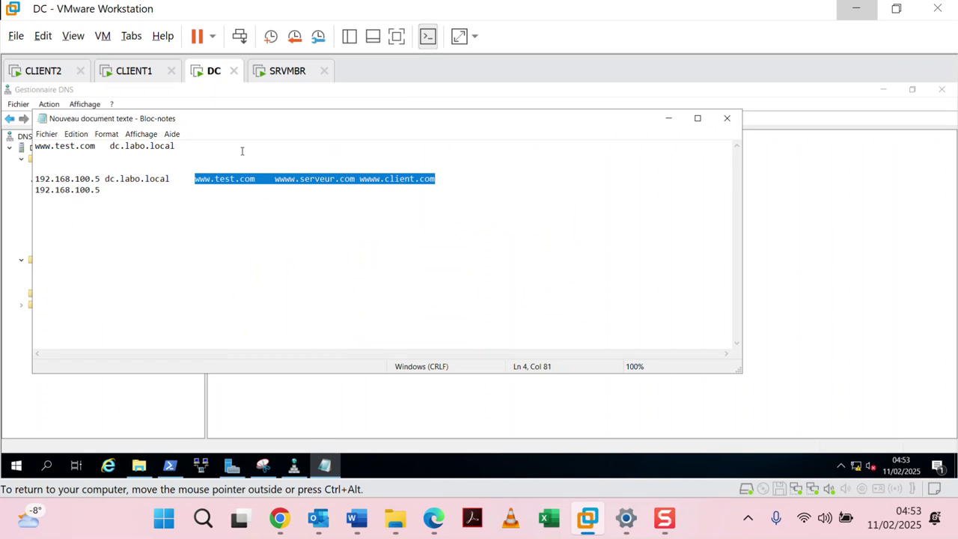
left_click(249, 106)
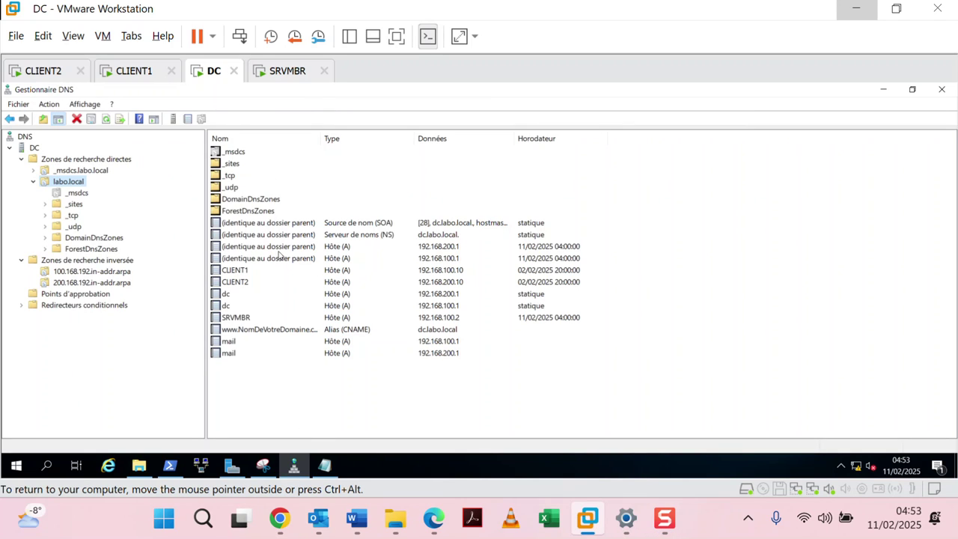
left_click(324, 465)
left_click(284, 238)
key("Return")
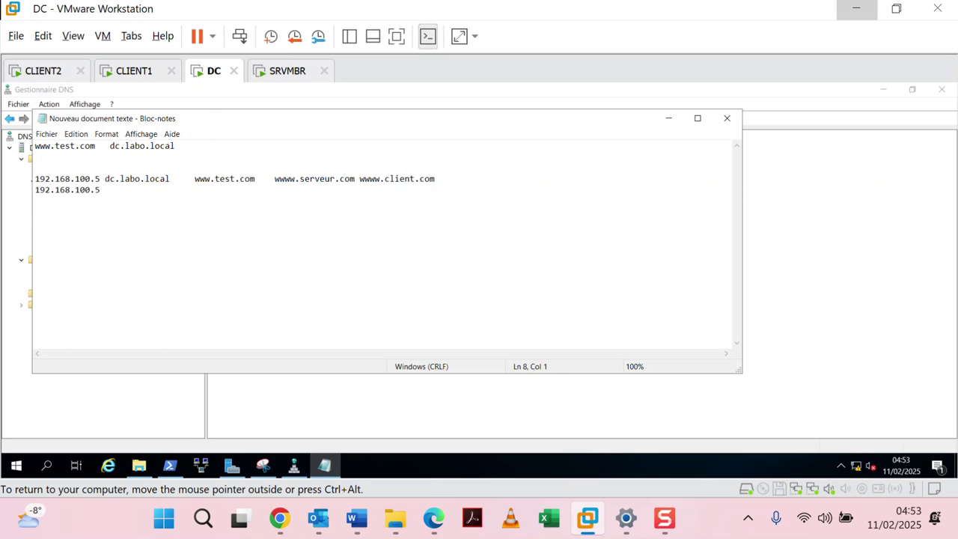
type("john@labo.local")
left_click(70, 395)
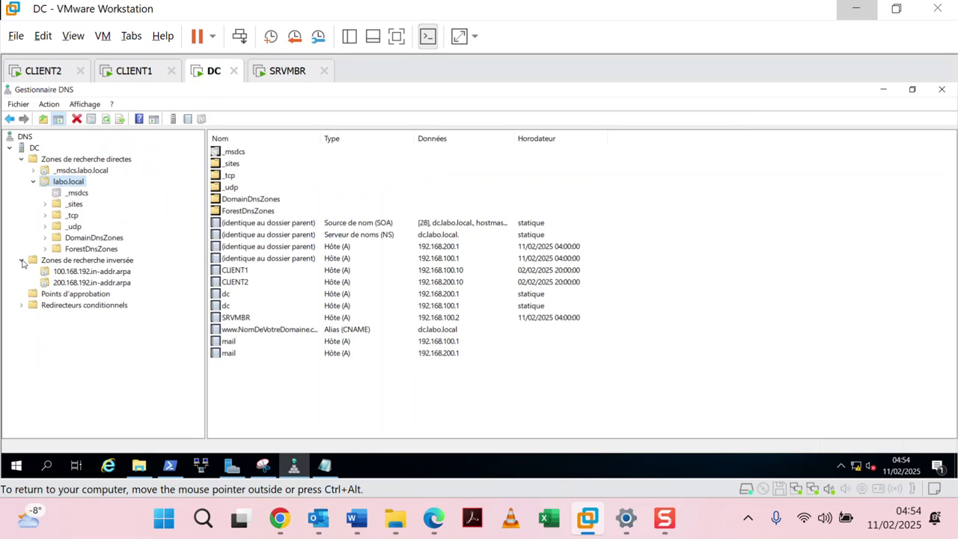
Insert a second example e-mail address, in the test.local domain, above the labo.local address in the Notepad notes
left_click(324, 466)
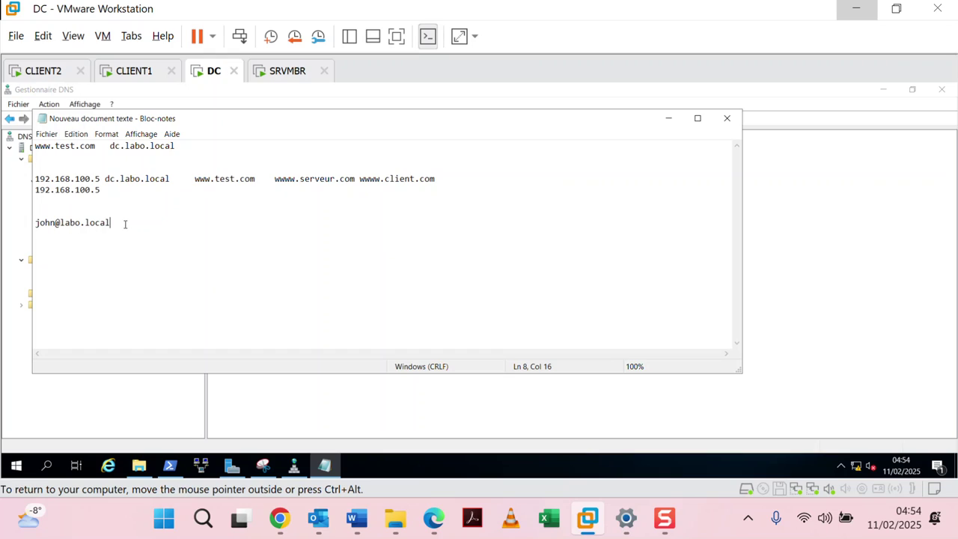
left_click(77, 209)
key("Return")
key("Return")
key("Up")
key("Up")
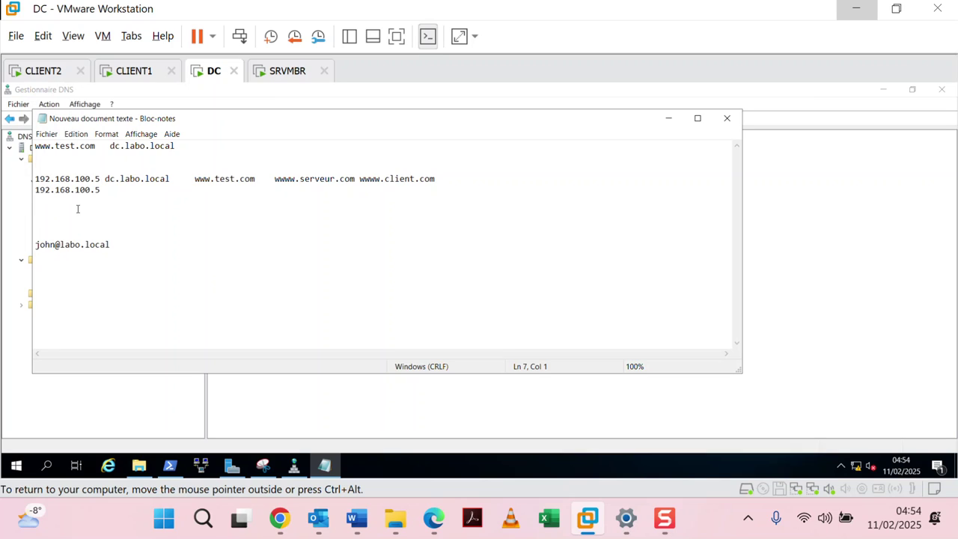
type("raphael@")
type("test.local")
Add the mail server name mail.labo.local on a separate line below the labo.local e-mail address
left_click_drag(122, 248, 61, 246)
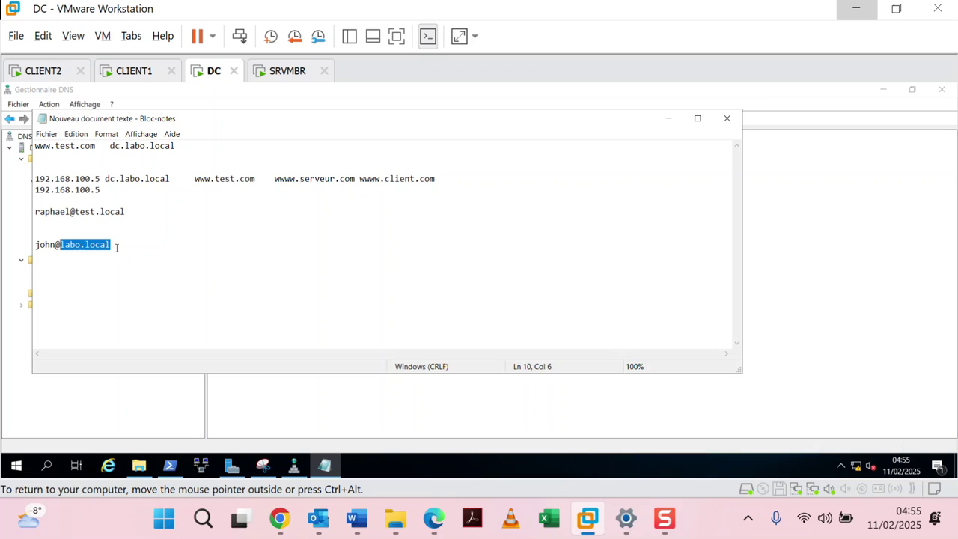
left_click(114, 245)
key("Return")
key("Return")
key("Return")
type("mail")
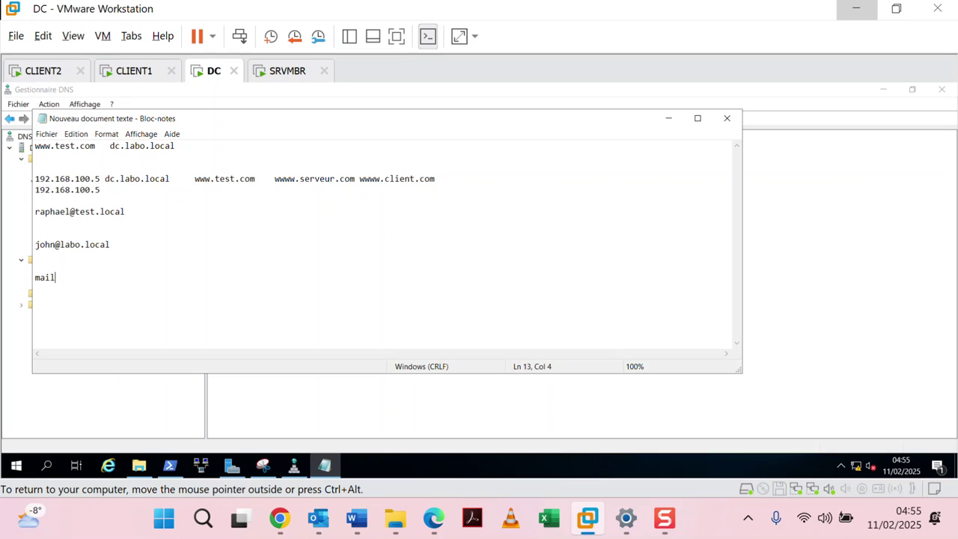
type(".labo.local")
Reread the MX record question in the Word document, then go over the two example addresses in the Notepad notes on DC
mouse_move(356, 518)
left_click(366, 464)
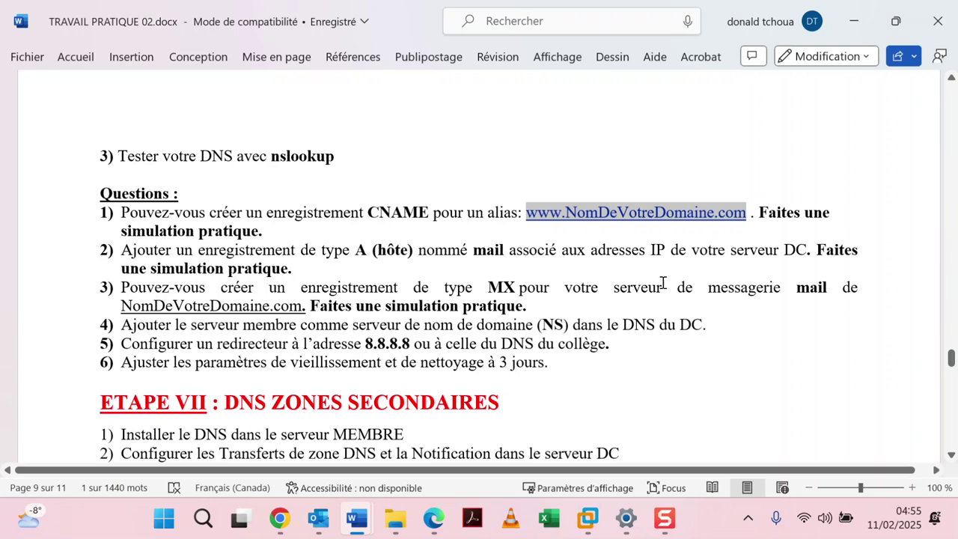
left_click(854, 21)
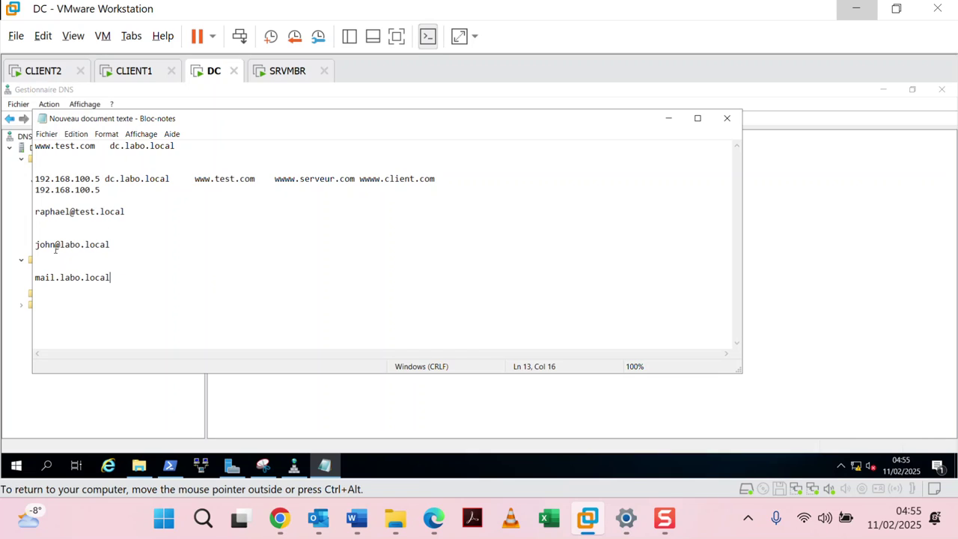
left_click_drag(136, 212, 30, 210)
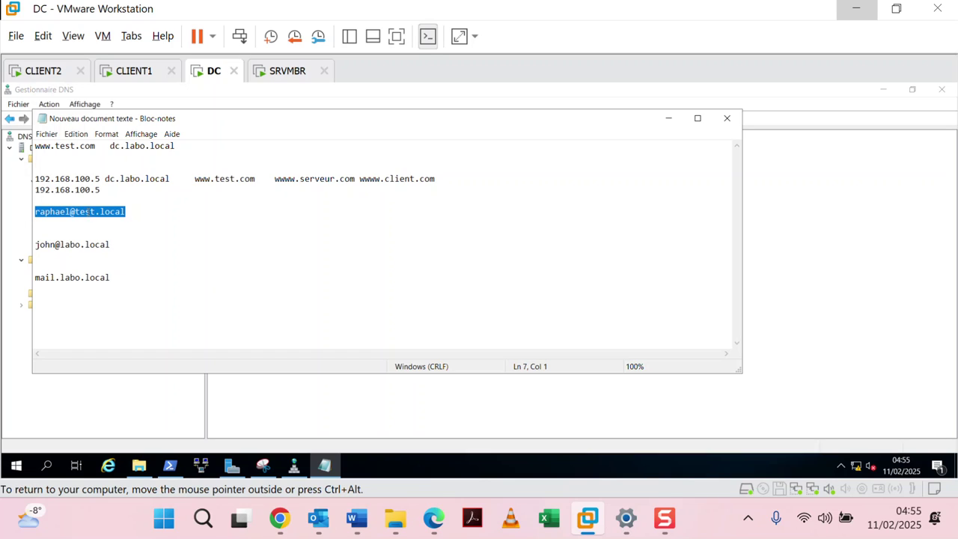
left_click(90, 212)
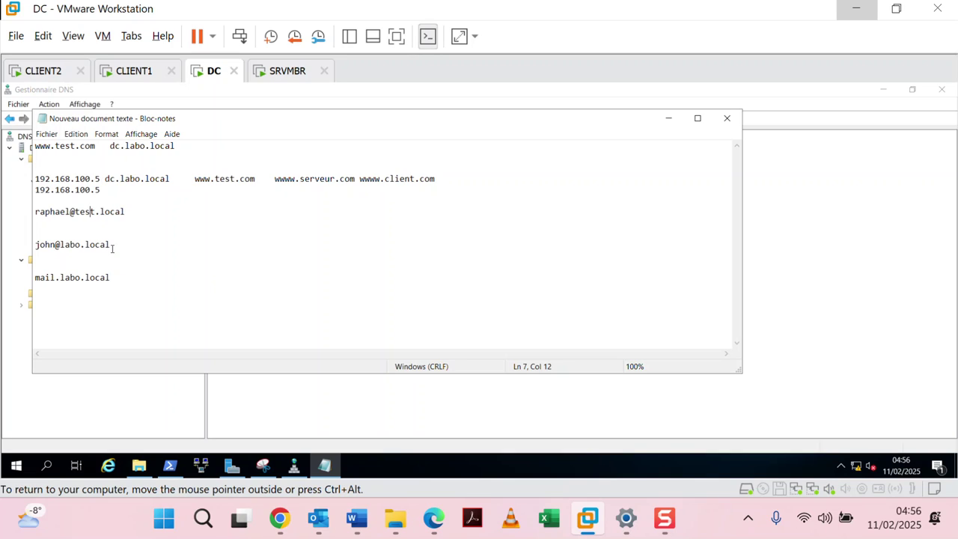
left_click_drag(112, 248, 72, 244)
left_click(72, 244)
Add a second mail server entry named couriel in the labo.local domain, directly below mail.labo.local
left_click(148, 281)
key("Return")
type("couri")
key("BackSpace")
type("rriel")
key("BackSpace")
key("BackSpace")
key("BackSpace")
key("BackSpace")
key("BackSpace")
type("iel@labo.locazl")
key("BackSpace")
key("BackSpace")
type("l")
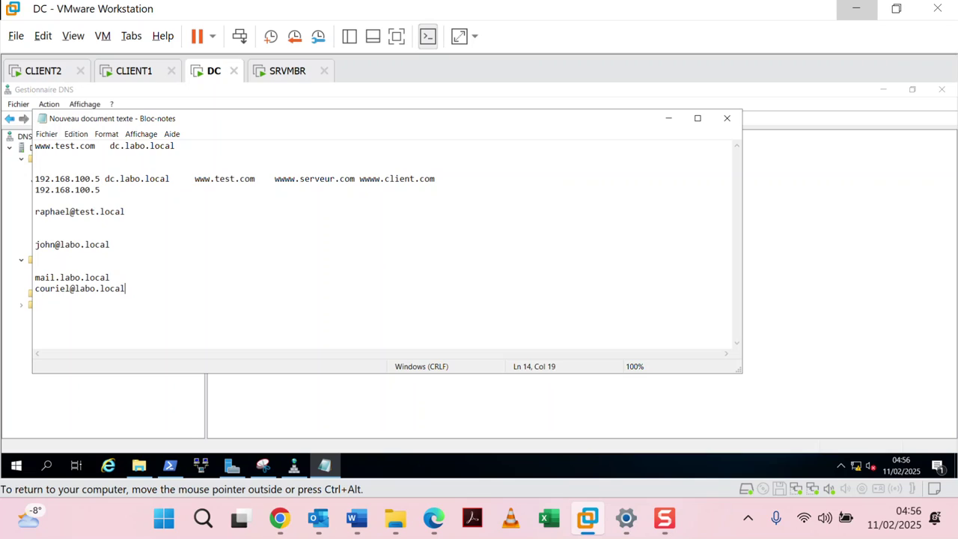
Note priority 8 beside mail.labo.local and priority 10 beside the couriel entry
left_click(145, 269)
left_click(139, 273)
type("8")
left_click(100, 289)
left_click(132, 291)
type("10")
Review the labo.local recipient address and the two prioritised mail server lines, then minimise the Notepad notes
left_click_drag(111, 245, 60, 244)
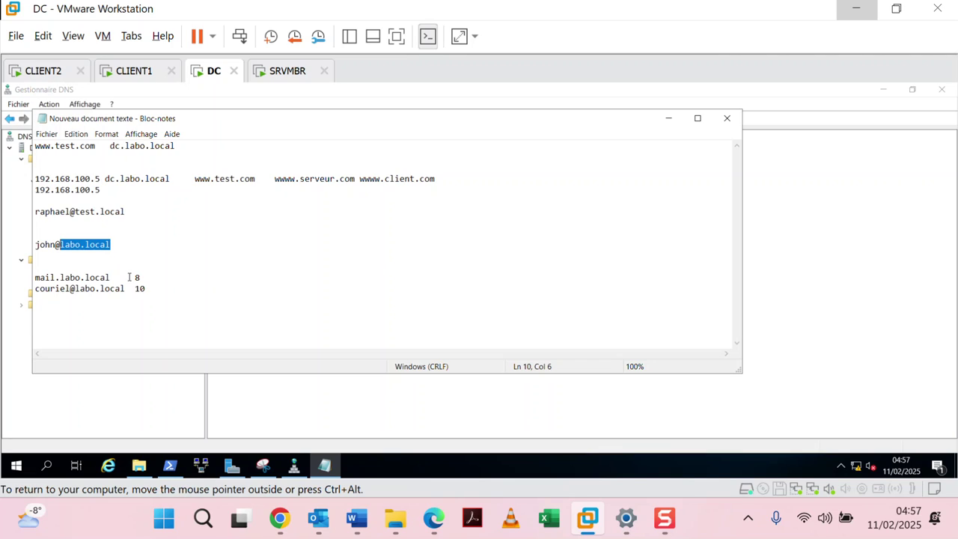
left_click_drag(158, 277, 35, 276)
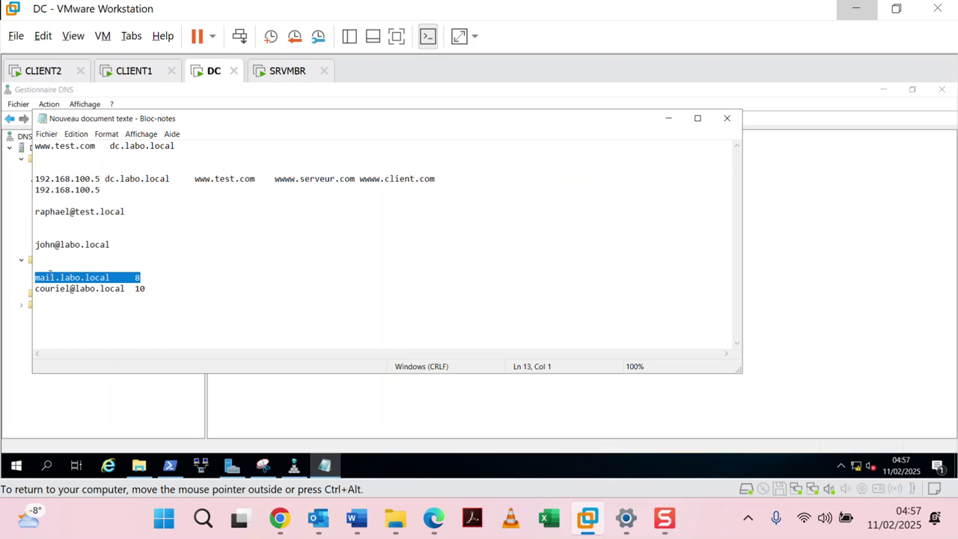
left_click(147, 290)
left_click_drag(146, 290, 11, 300)
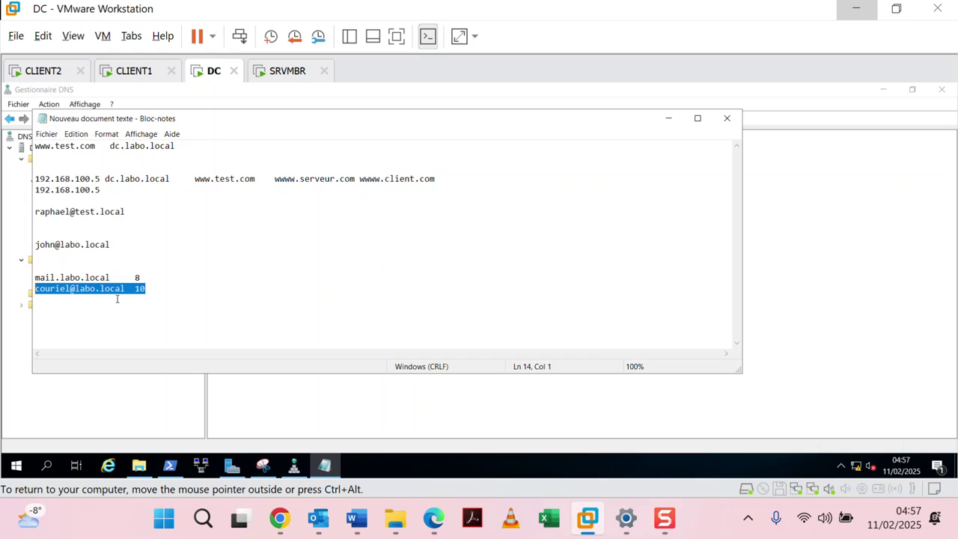
left_click_drag(148, 277, 30, 278)
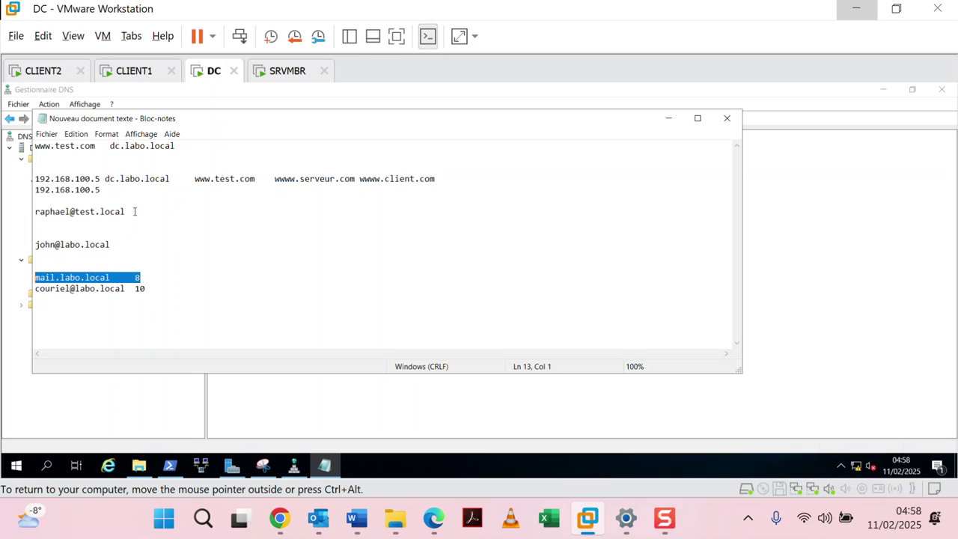
left_click_drag(109, 245, 38, 245)
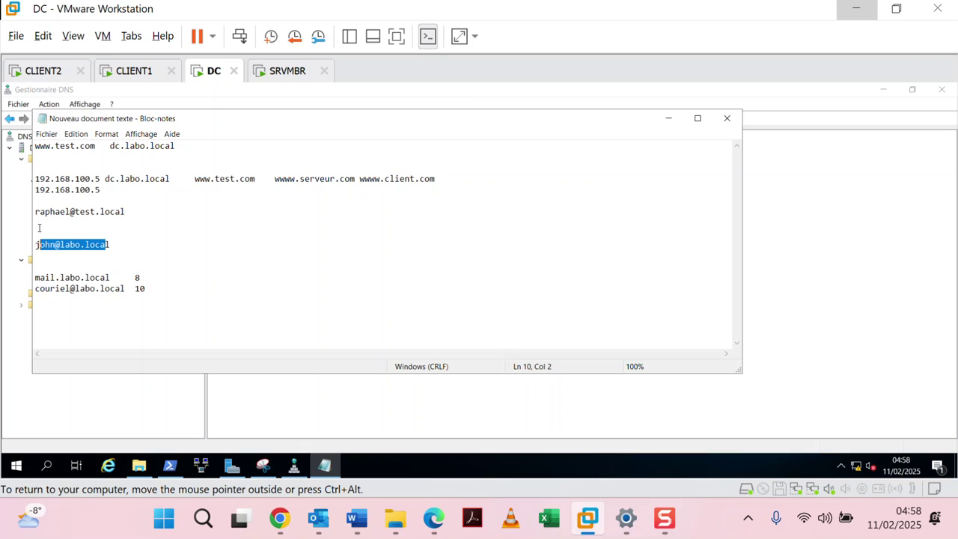
left_click(668, 119)
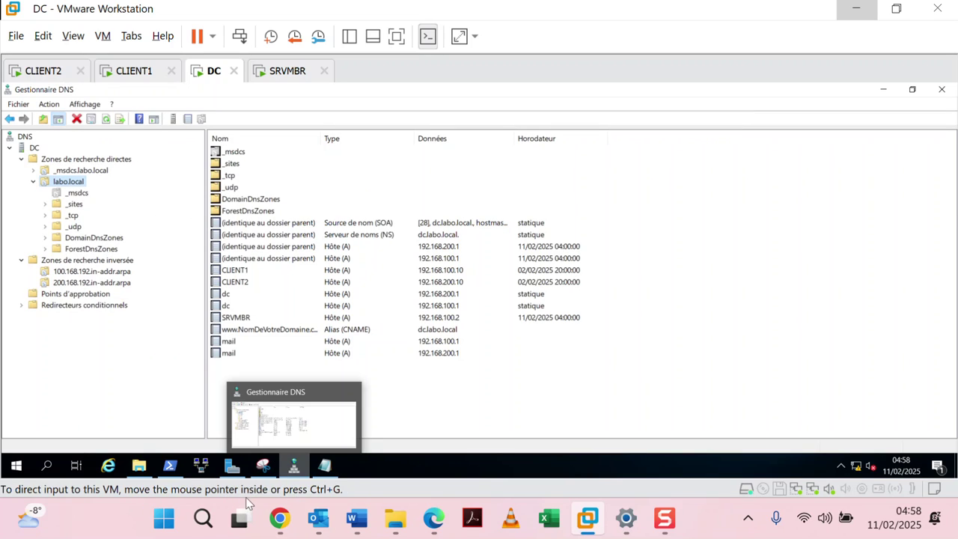
Copy the domain name NomDeVotreDomaine.com from question 3 in the TRAVAIL PRATIQUE 02 Word document and return to the DC virtual machine
mouse_move(356, 518)
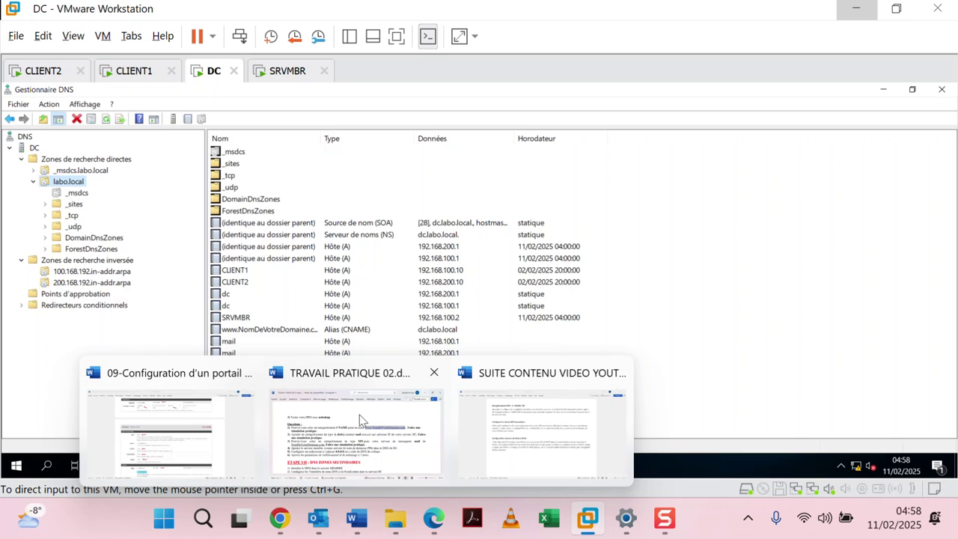
left_click(359, 420)
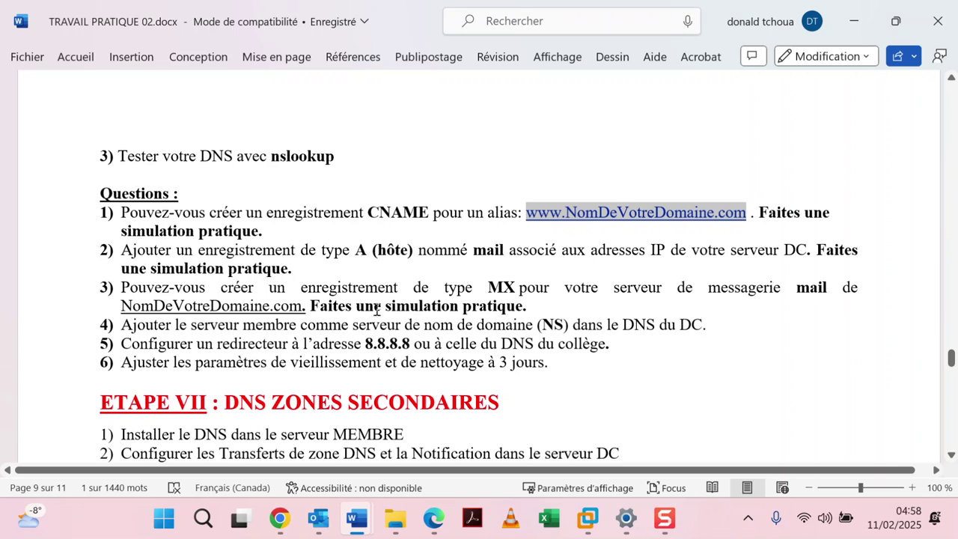
double_click(230, 307)
left_click_drag(121, 307, 298, 312)
key("ctrl+c")
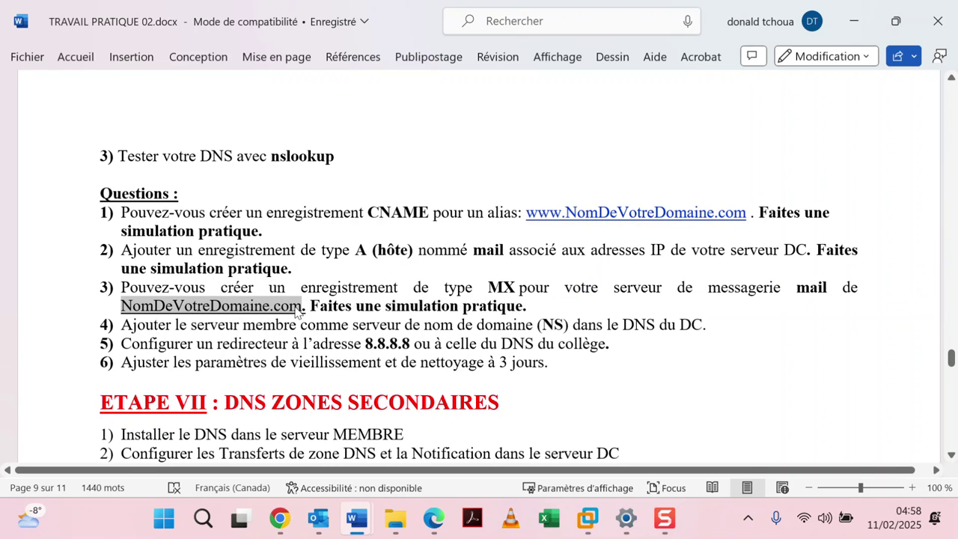
right_click(298, 311)
left_click(370, 98)
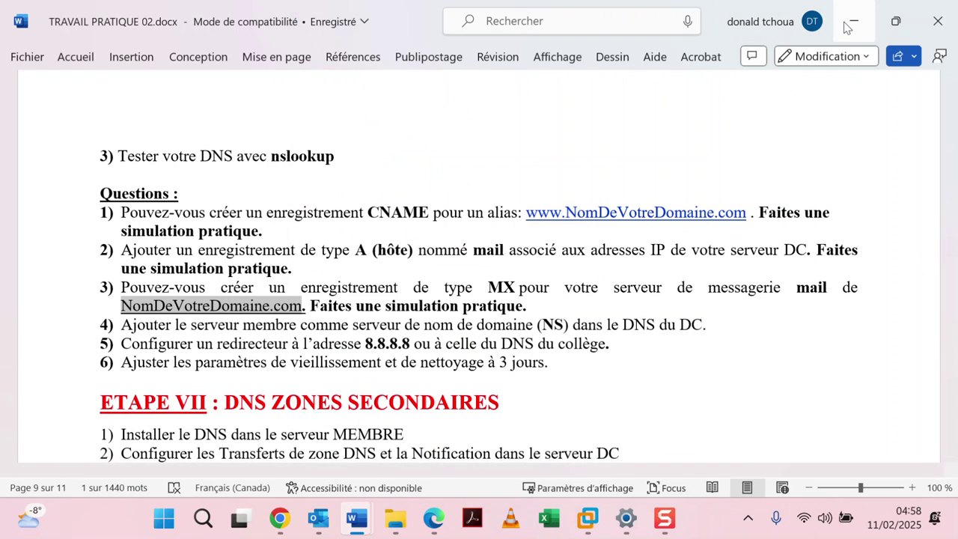
left_click(847, 27)
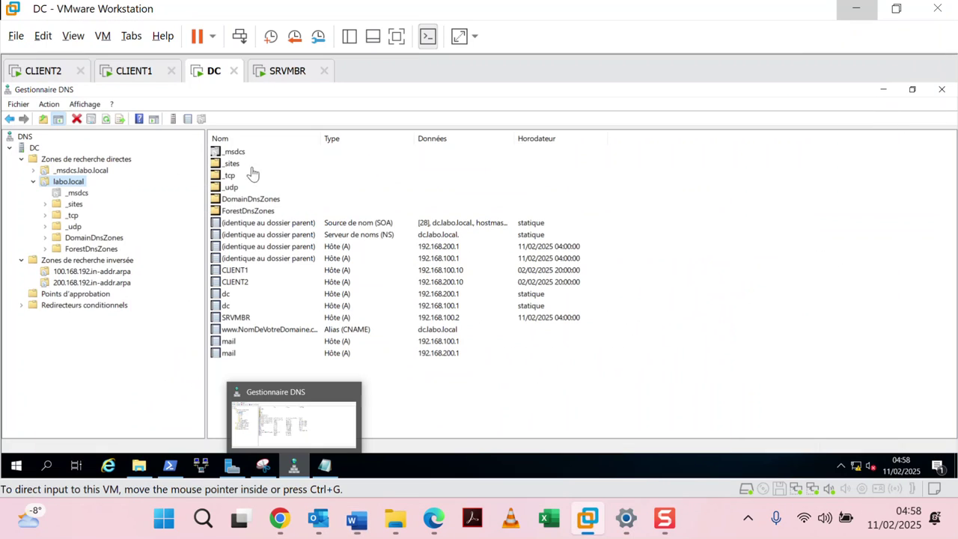
Start a new MX record in the labo.local forward zone with NomDeVotreDomaine.com as the host or child domain
right_click(79, 188)
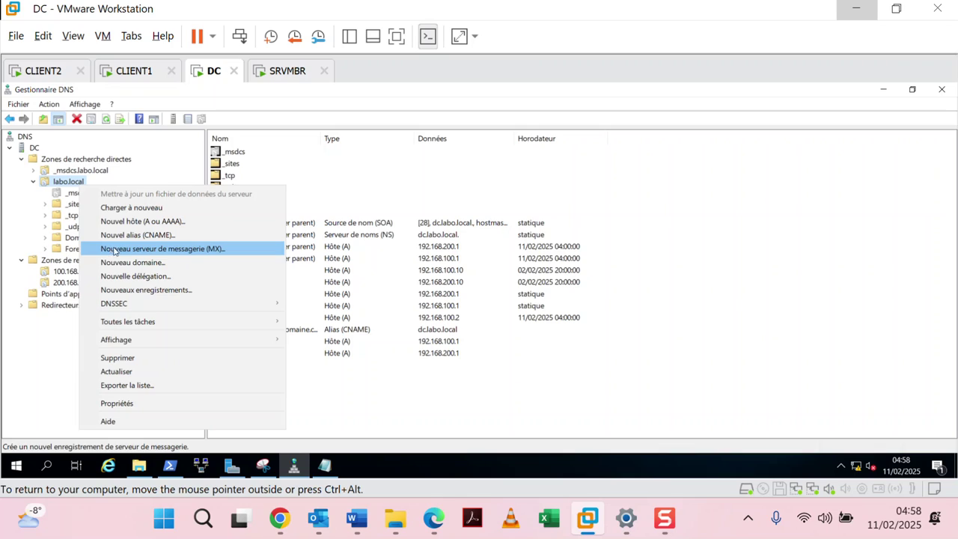
left_click(191, 250)
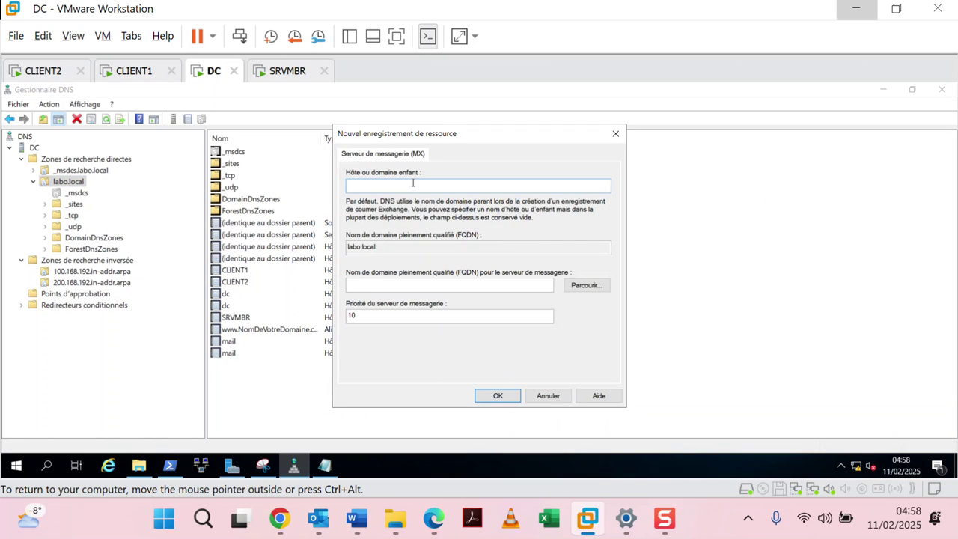
key("ctrl+v")
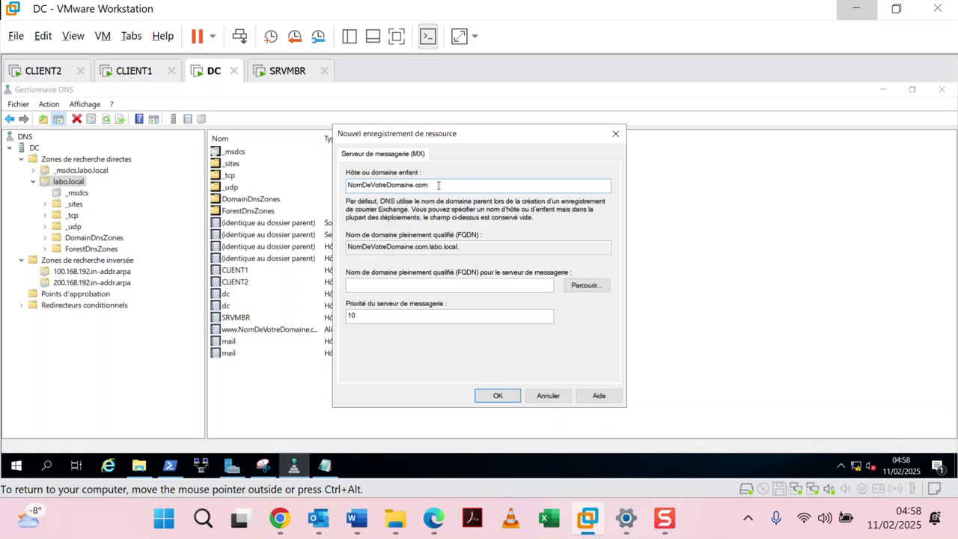
Choose the mail host from DC's labo.local forward zone as the mail server and create the MX record with priority 10
left_click(585, 286)
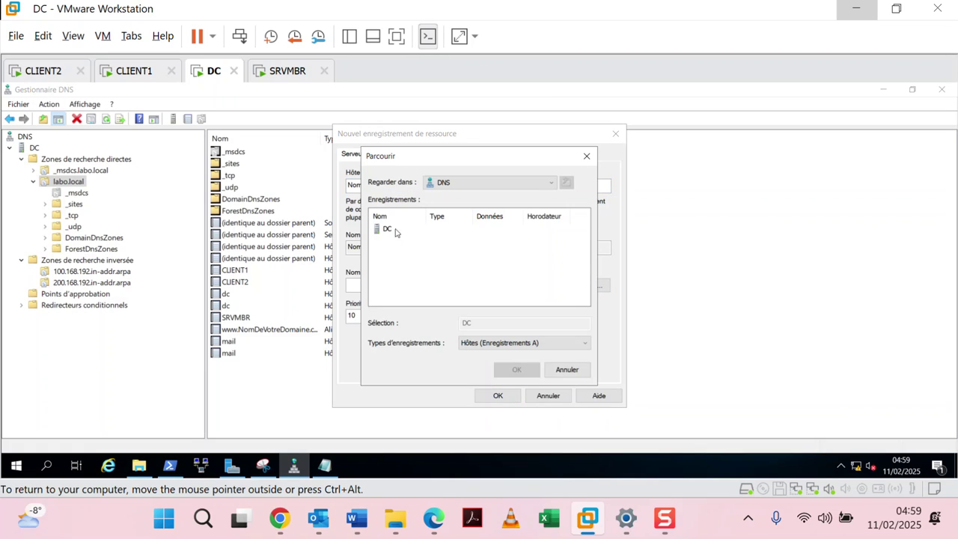
double_click(397, 230)
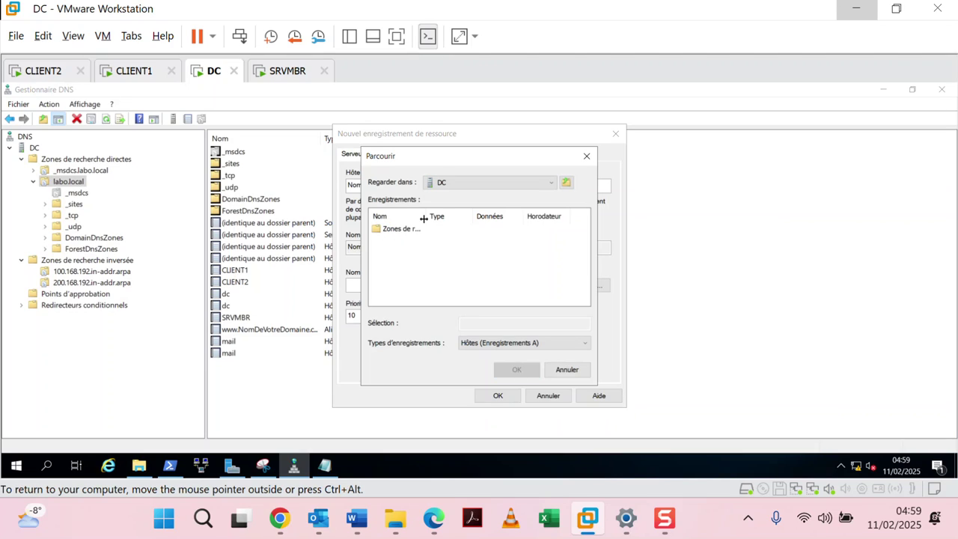
left_click_drag(424, 217, 491, 217)
left_click(402, 232)
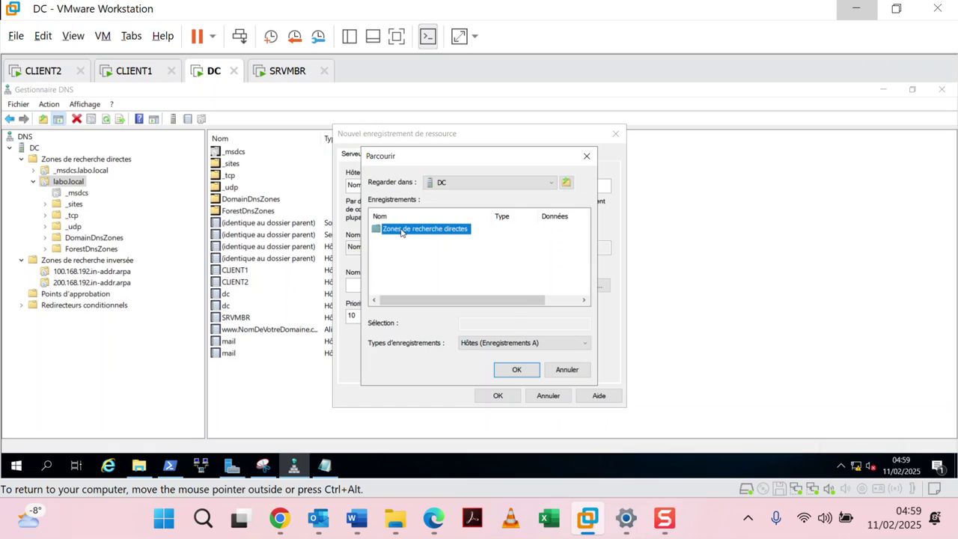
double_click(401, 232)
double_click(399, 247)
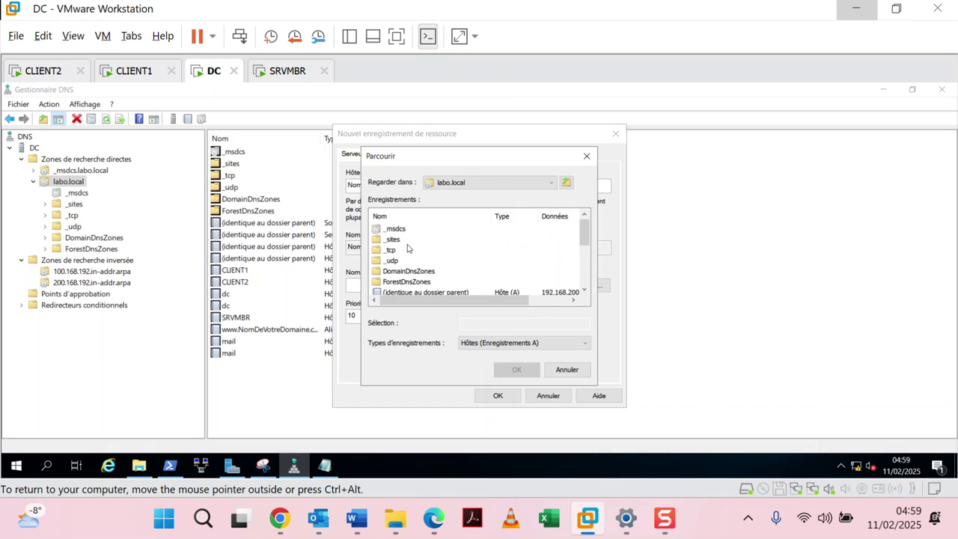
scroll(408, 248, "down", 3)
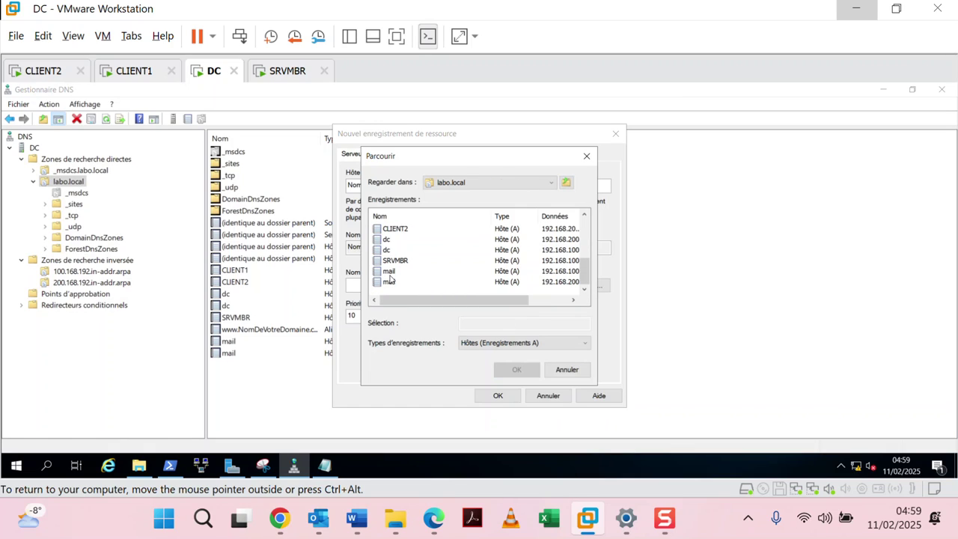
left_click(389, 274)
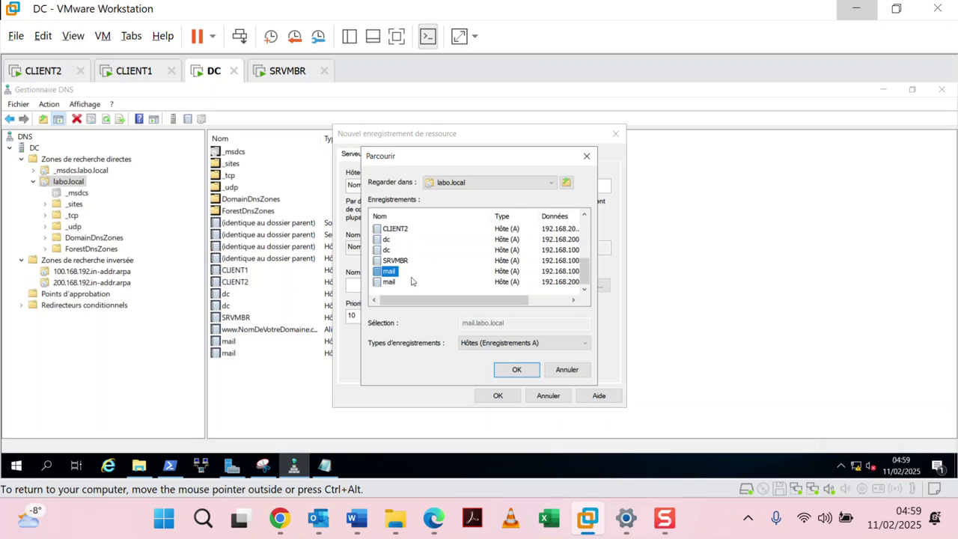
left_click(516, 372)
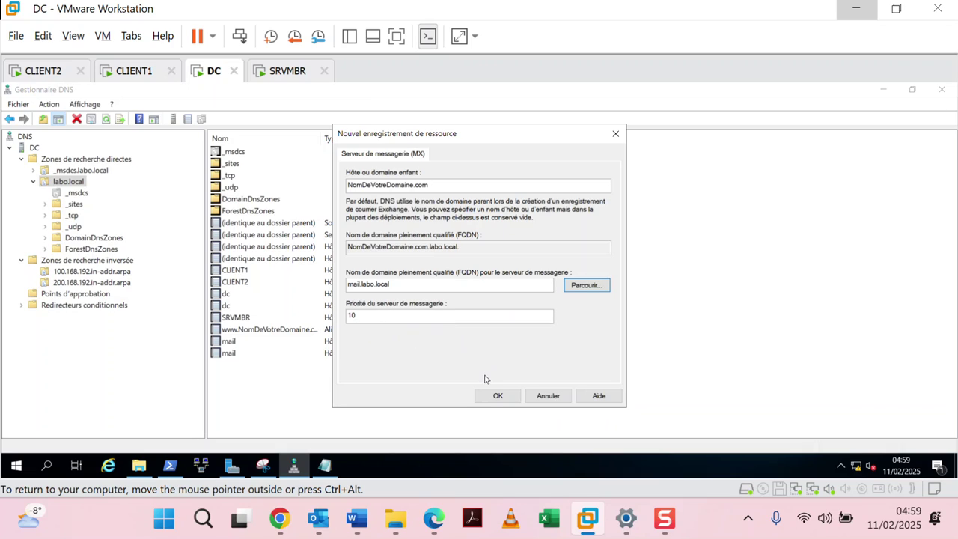
left_click(497, 395)
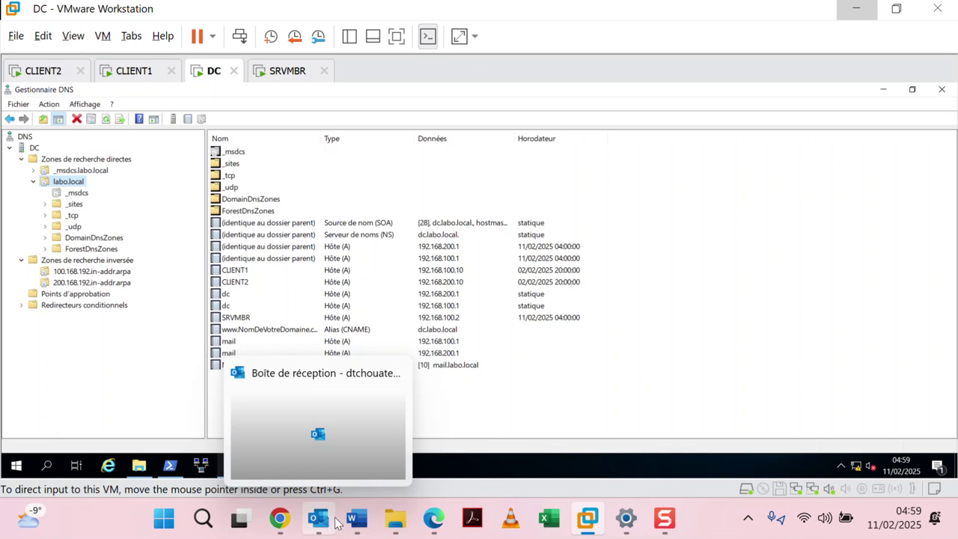
Review question 3 about the MX record in the TRAVAIL PRATIQUE 02 Word document and return to the DC virtual machine
mouse_move(357, 518)
left_click(386, 447)
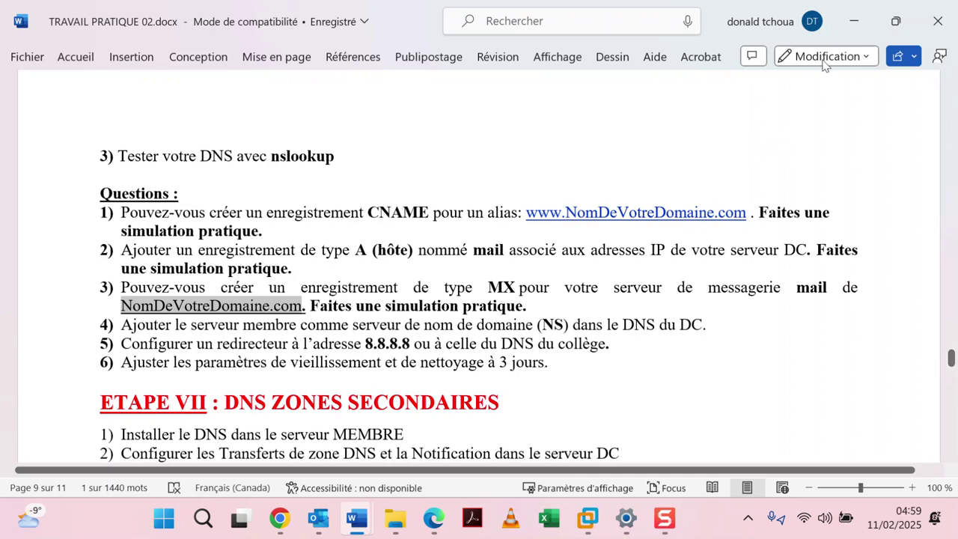
left_click(857, 27)
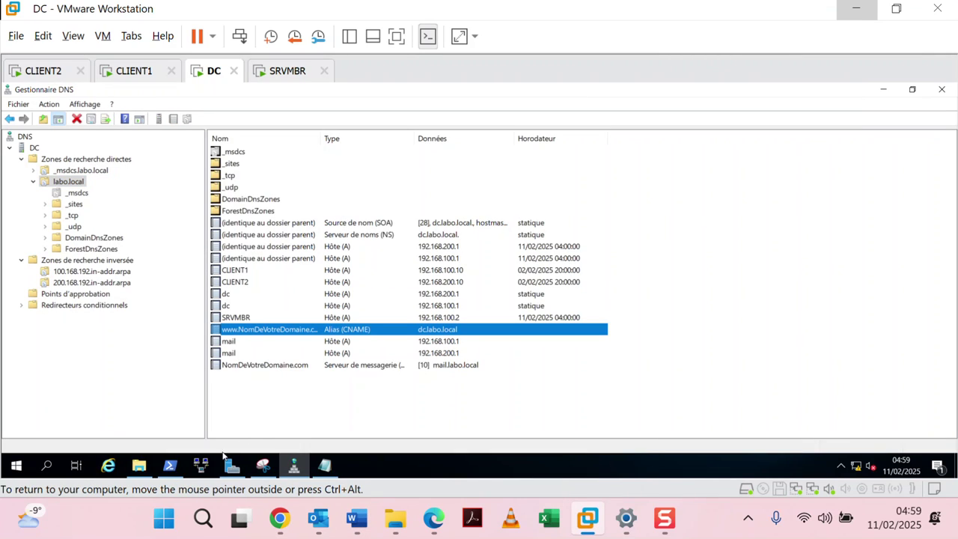
Leave the running nslookup session in DC's PowerShell and clear the console with cls
left_click(169, 466)
scroll(494, 307, "down", 3)
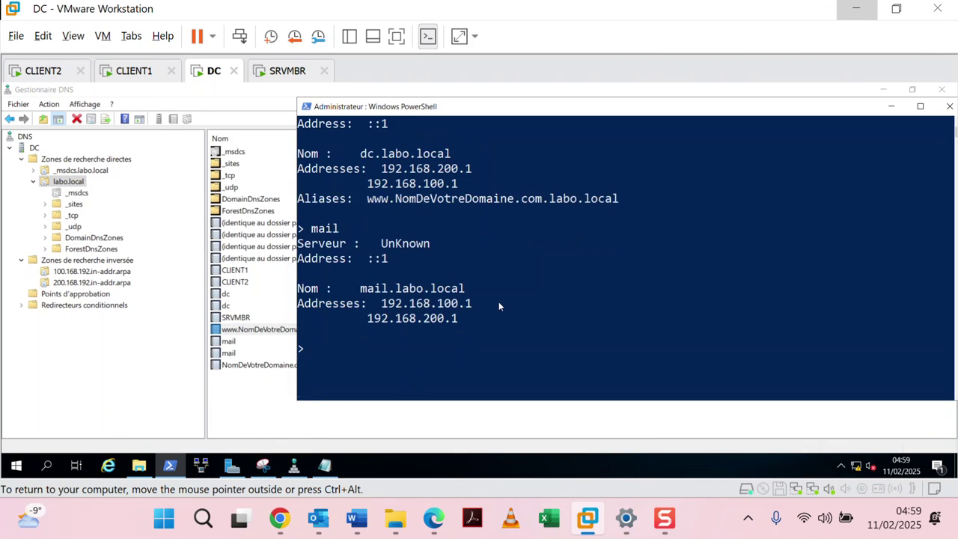
key("ctrl+c")
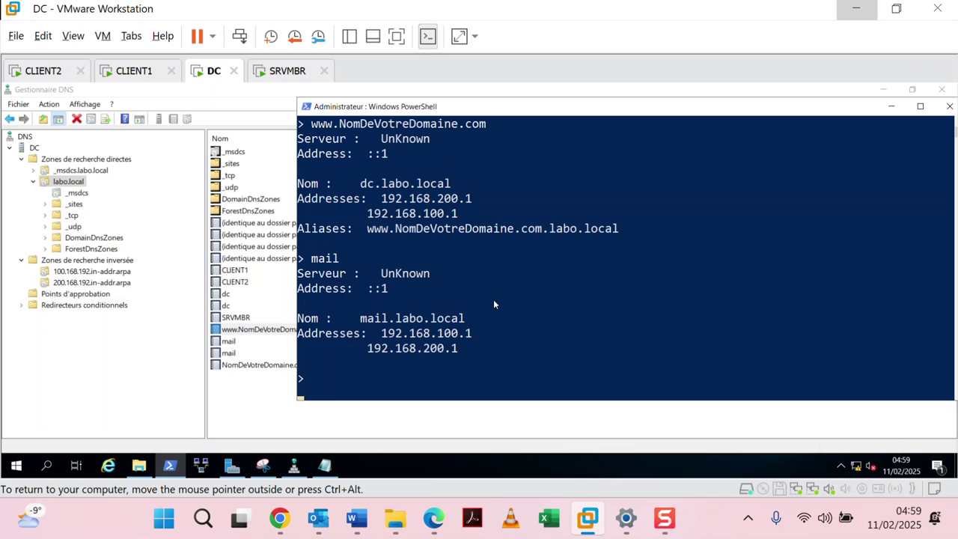
scroll(493, 299, "down", 5)
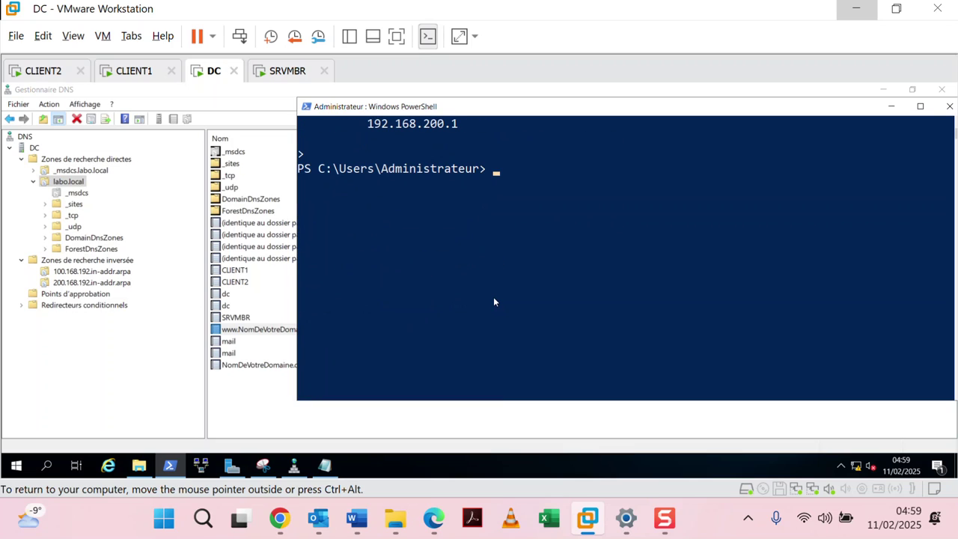
type("ns")
key("BackSpace")
key("BackSpace")
type("cls")
scroll(493, 296, "up", 2)
key("Return")
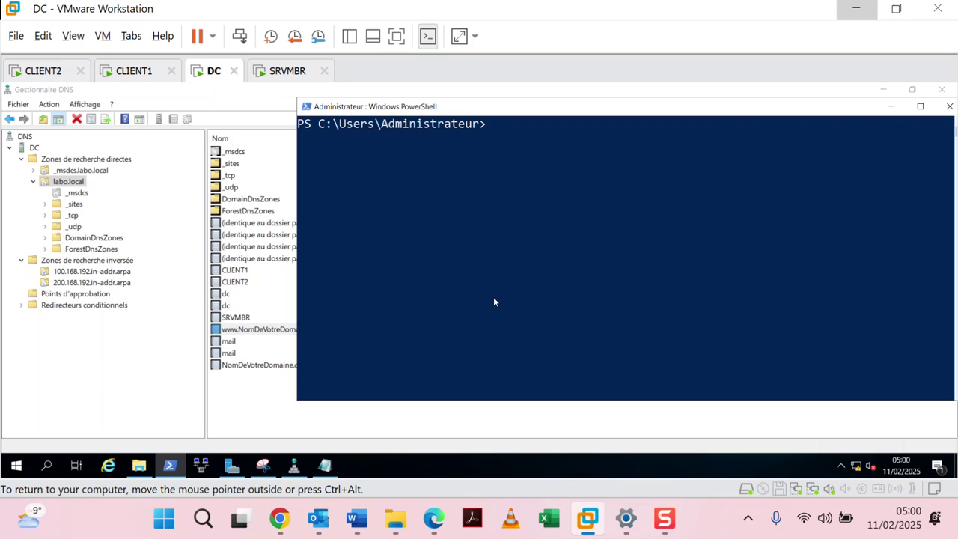
Start nslookup, set the query type to mx, and query NomDeVotreDomaine.com
type("nslookup")
key("Return")
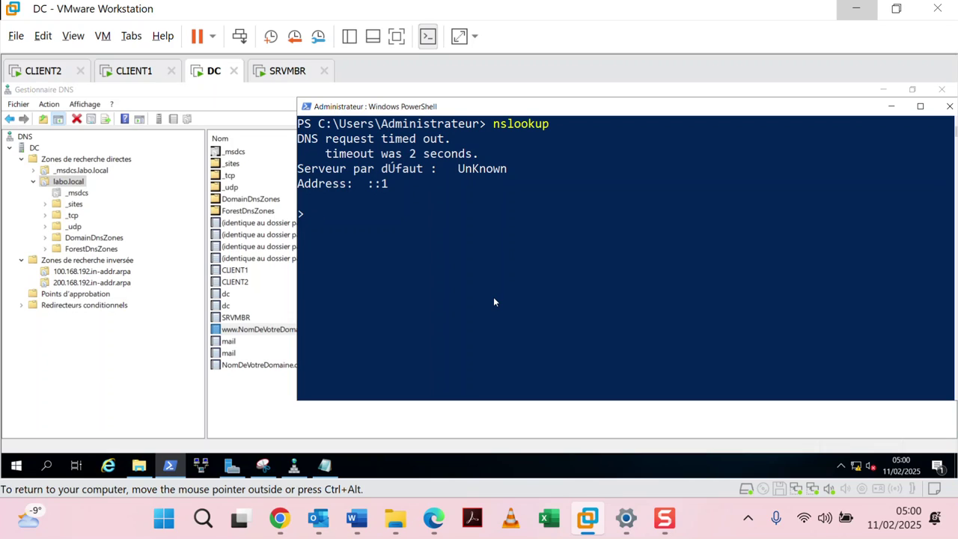
type("set type=mx")
key("Return")
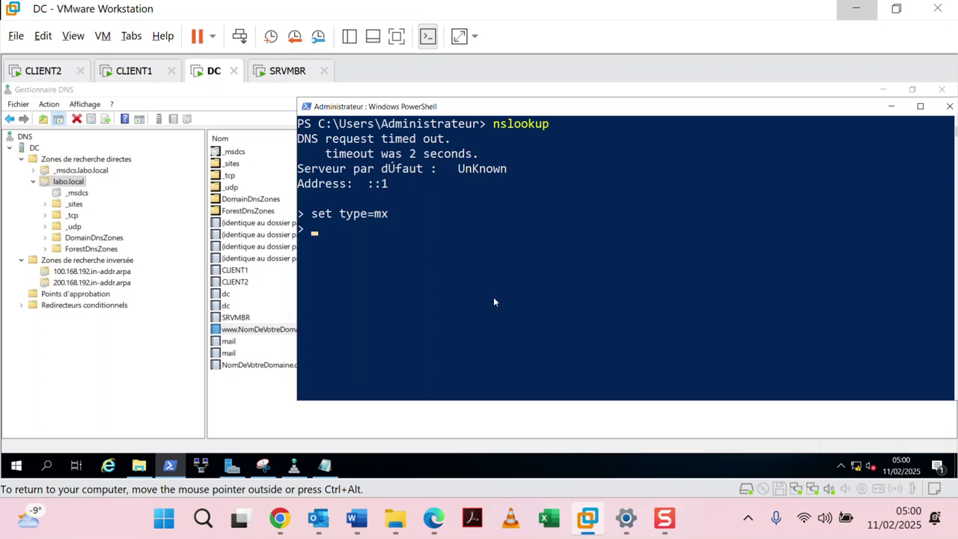
key("ctrl+v")
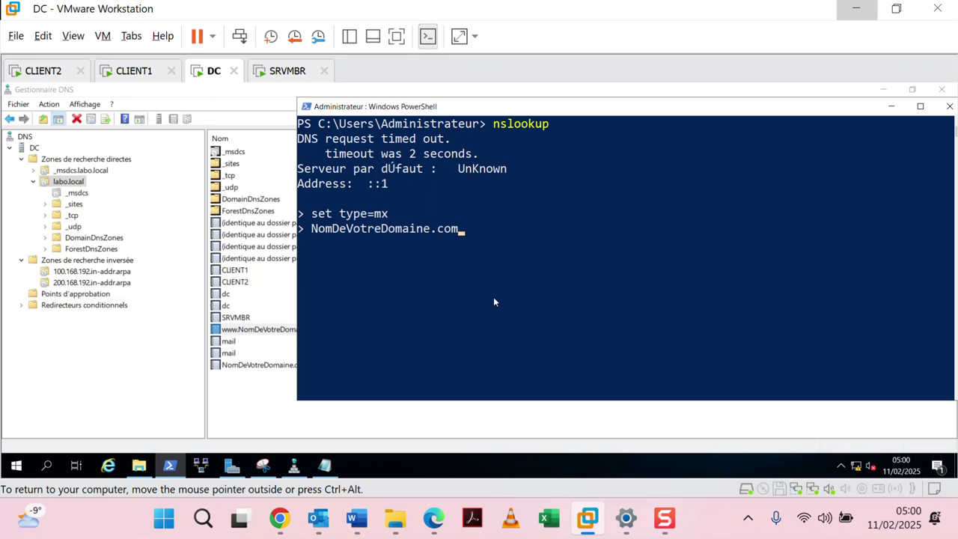
key("Return")
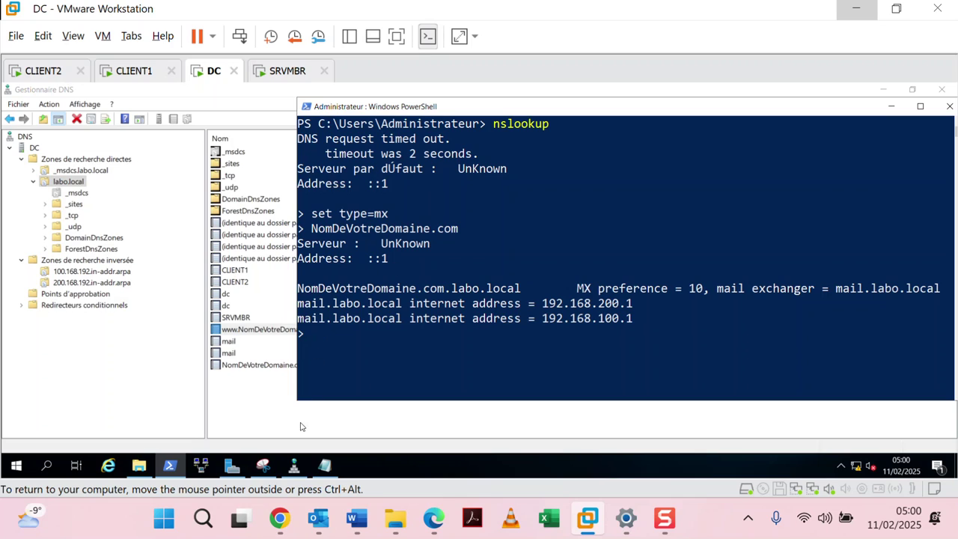
Compare the MX query output in DC with questions 3 and 4 of the TRAVAIL PRATIQUE 02 Word document
mouse_move(356, 518)
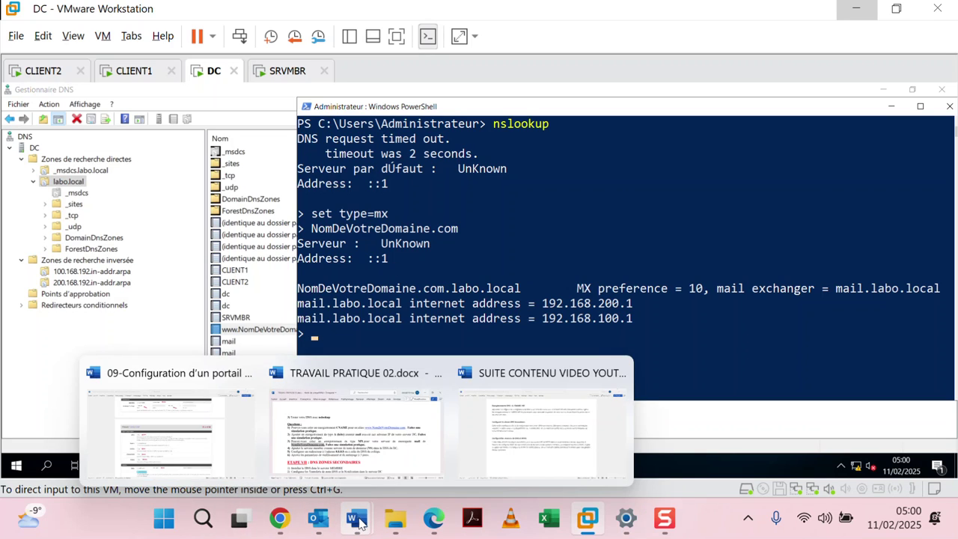
left_click(322, 425)
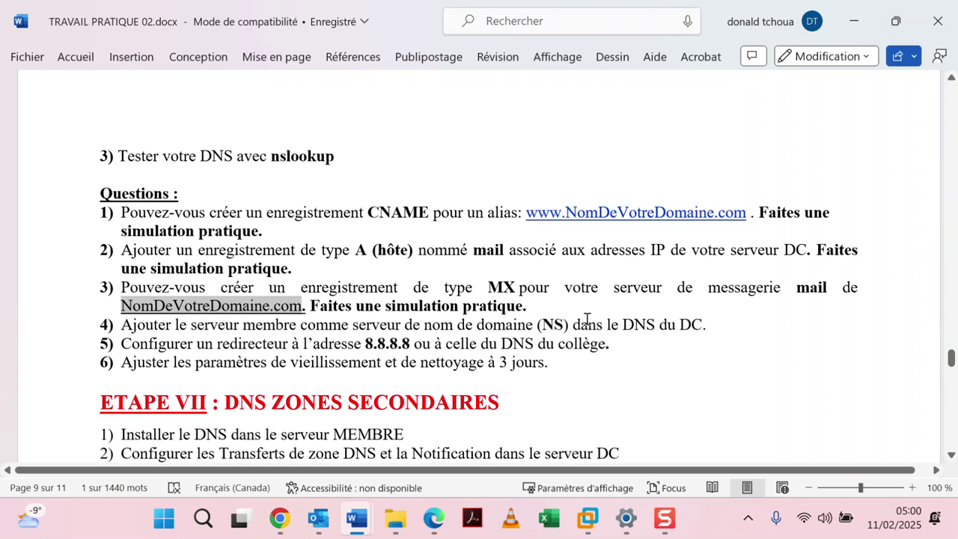
left_click(869, 24)
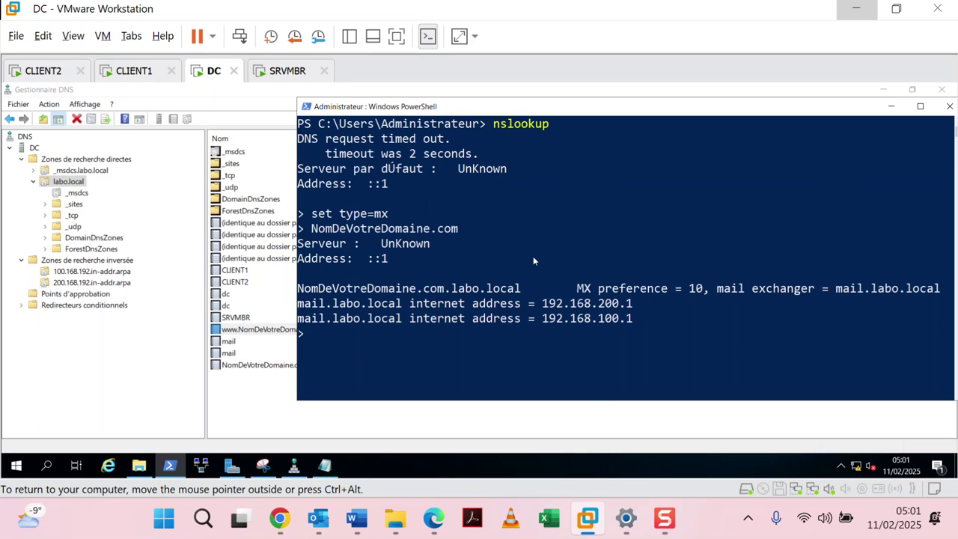
mouse_move(356, 517)
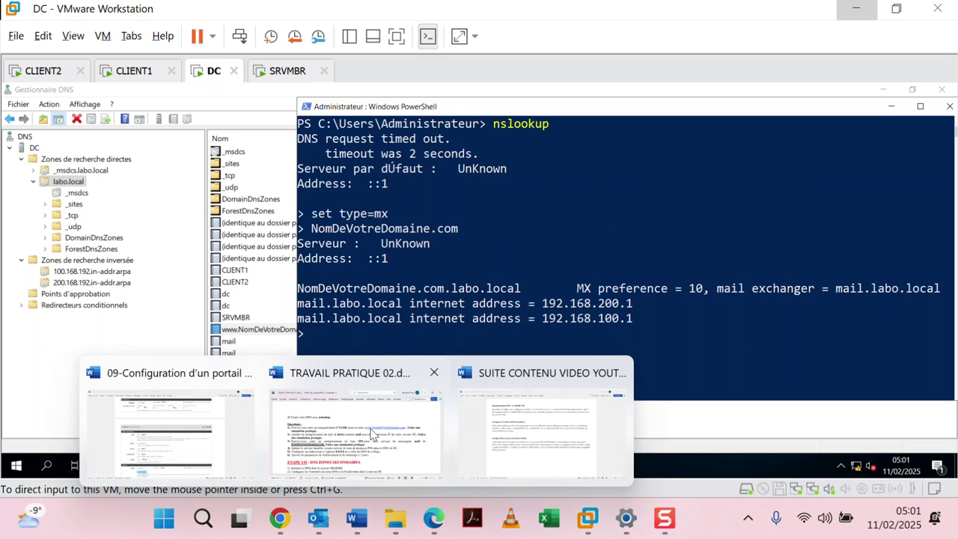
left_click(372, 432)
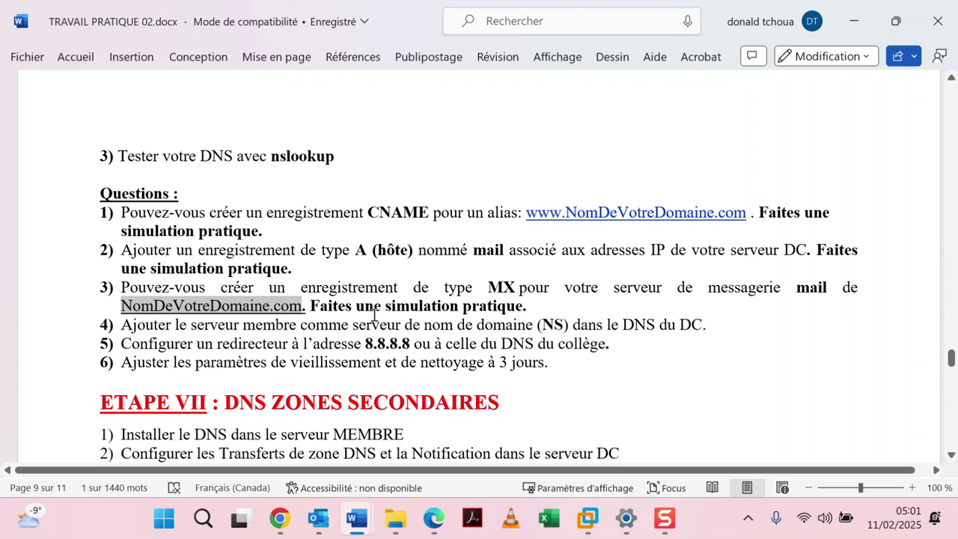
left_click(591, 526)
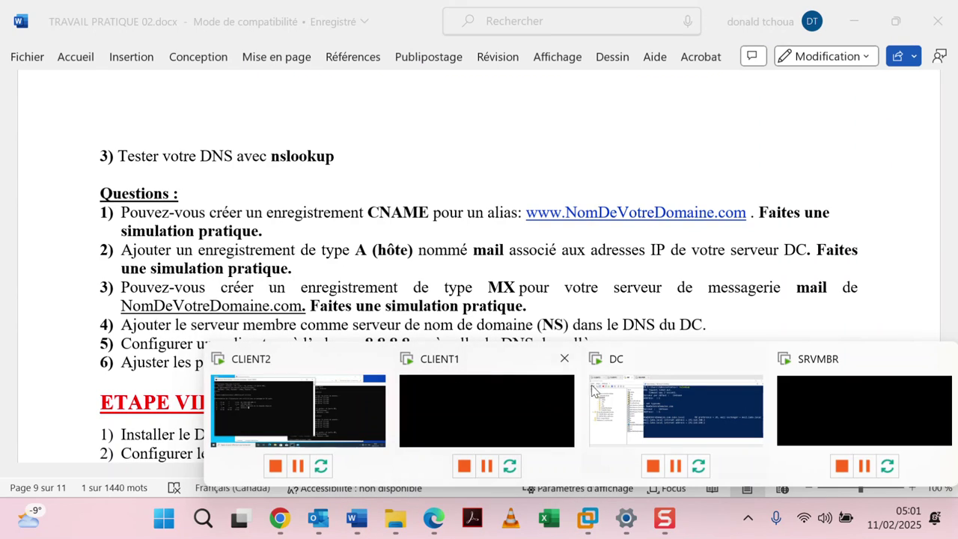
left_click(634, 397)
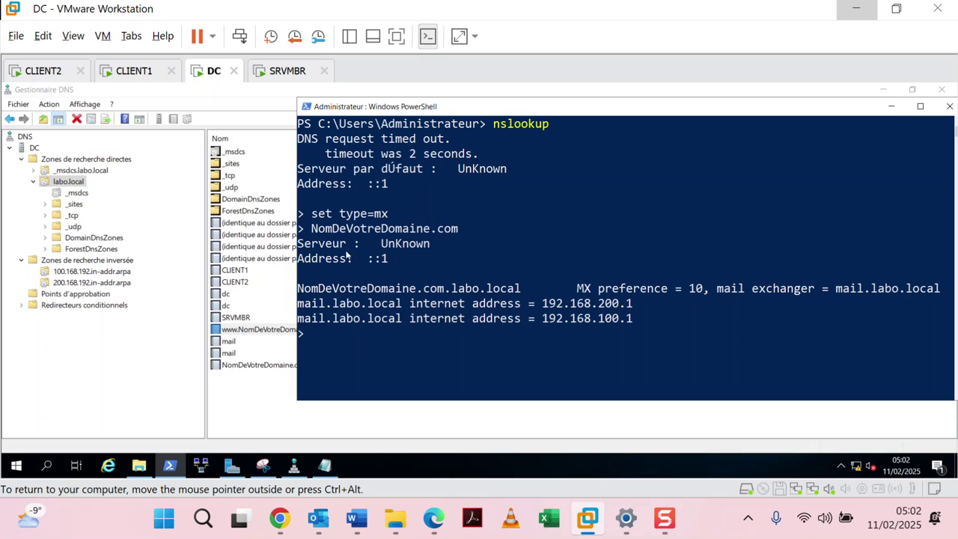
mouse_move(357, 518)
left_click(345, 441)
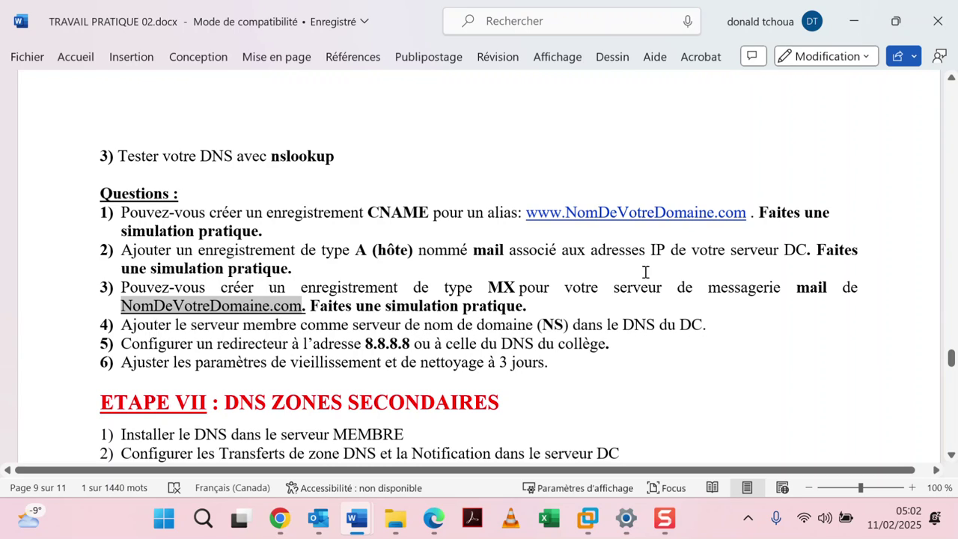
left_click(846, 20)
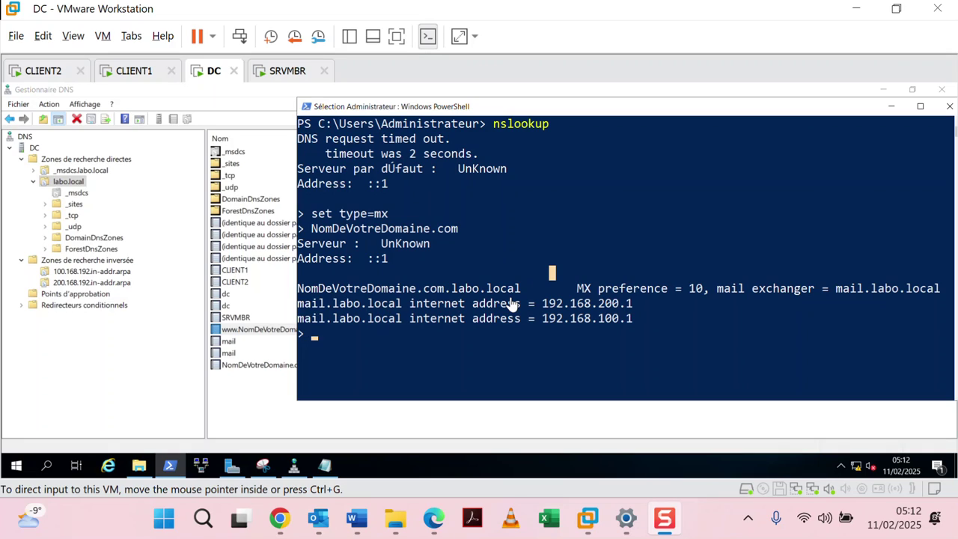
left_click(161, 337)
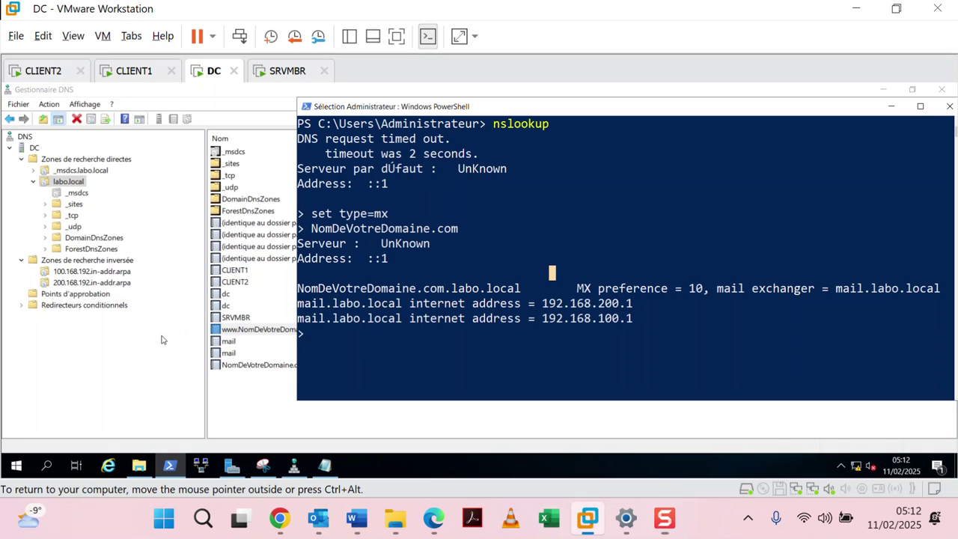
left_click(163, 337)
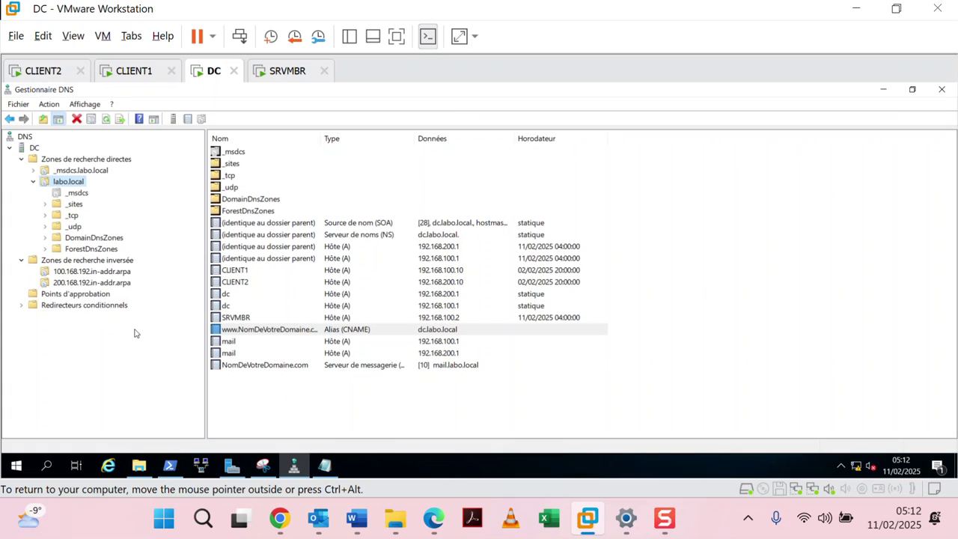
right_click(35, 149)
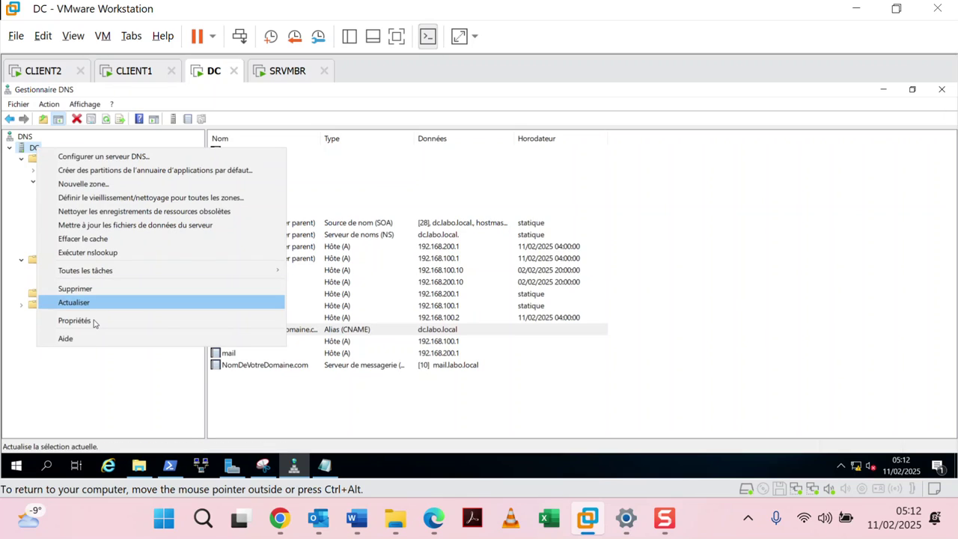
left_click(119, 303)
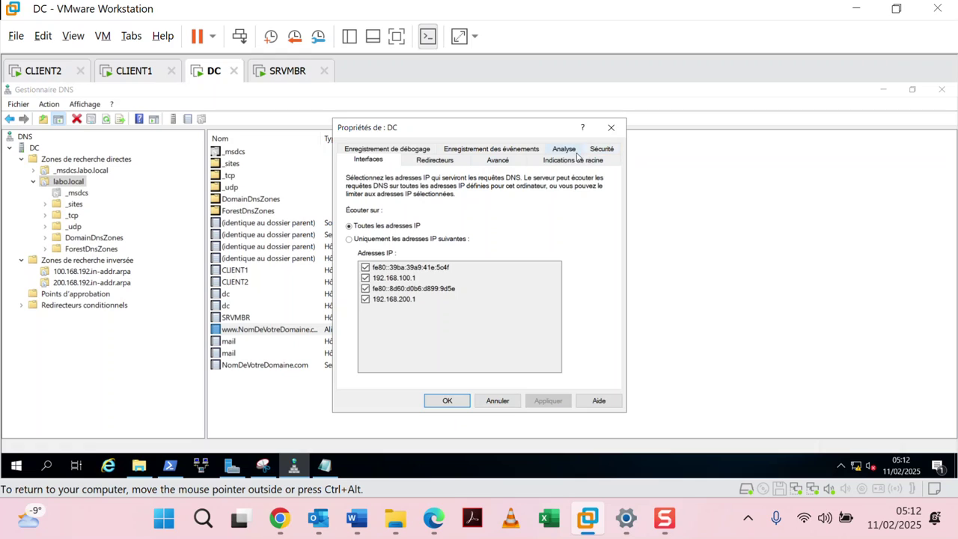
left_click(613, 130)
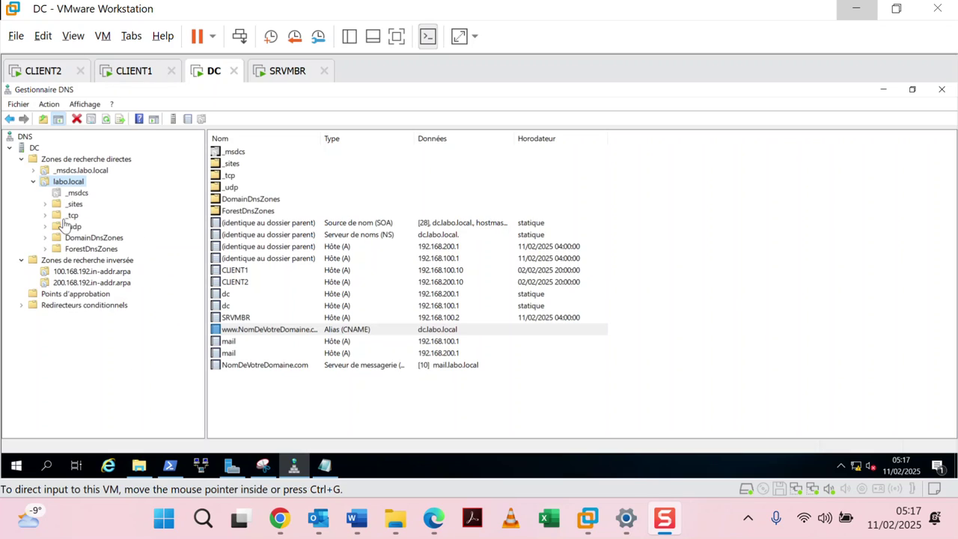
Add srvmbr.labo.local as a name server in the labo.local zone properties, resolving its IP address, and apply the change
right_click(79, 182)
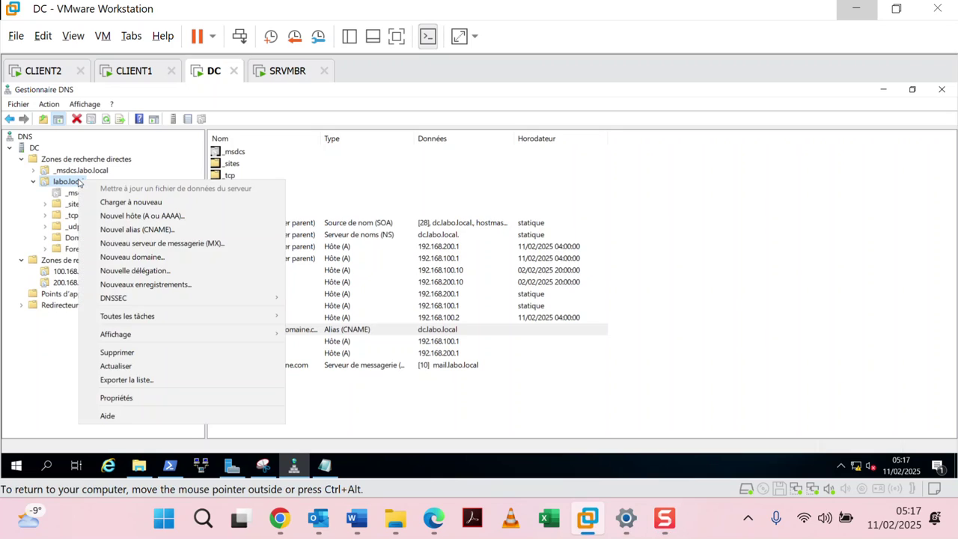
left_click(132, 398)
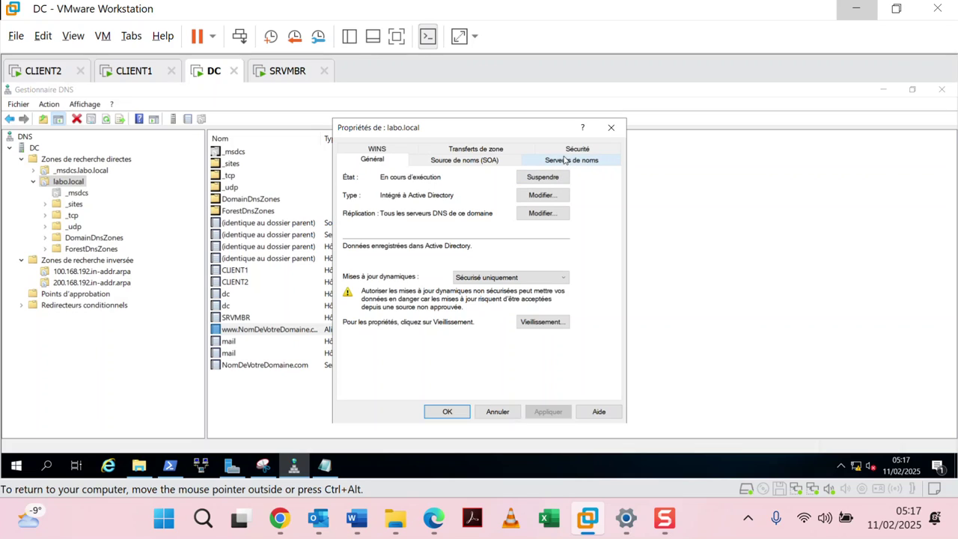
left_click(566, 162)
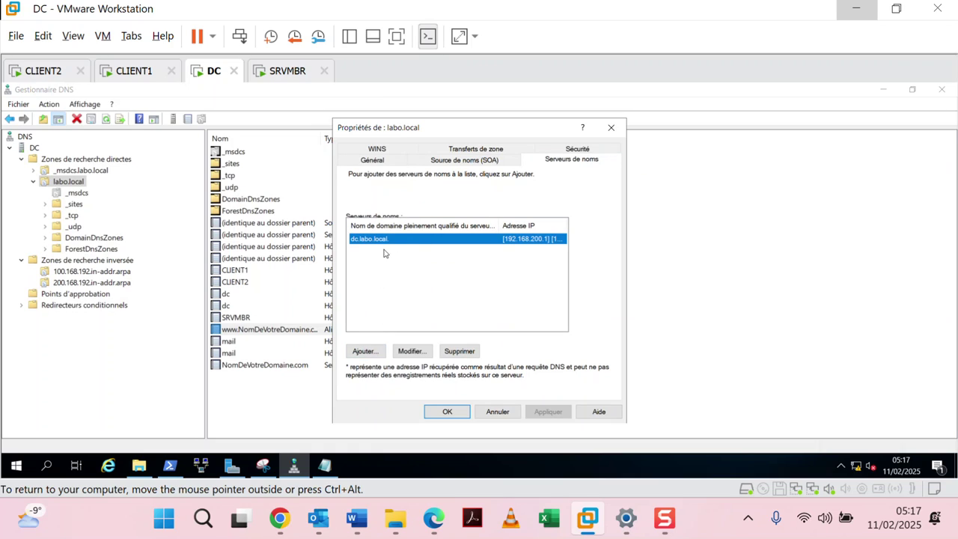
left_click(364, 352)
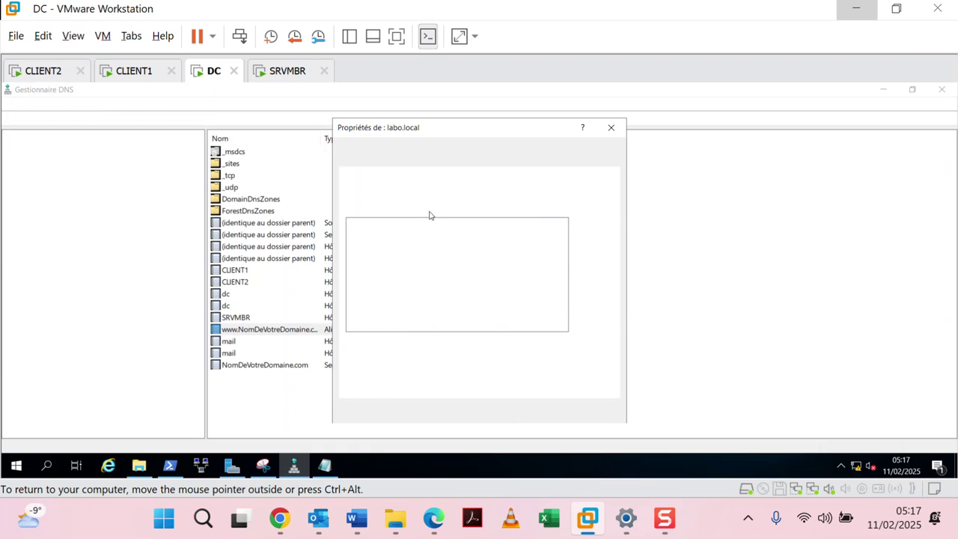
type("srvmb")
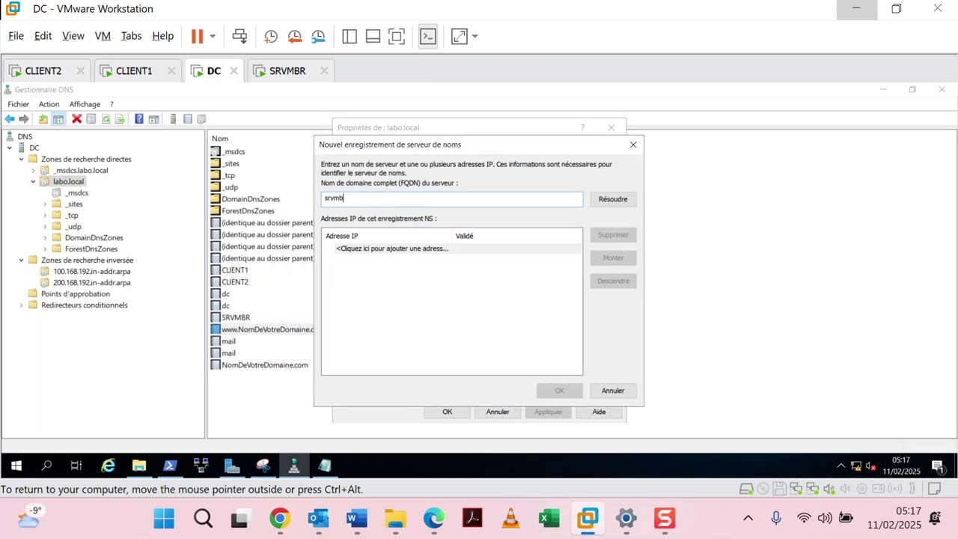
type("r.labo.local")
left_click(612, 200)
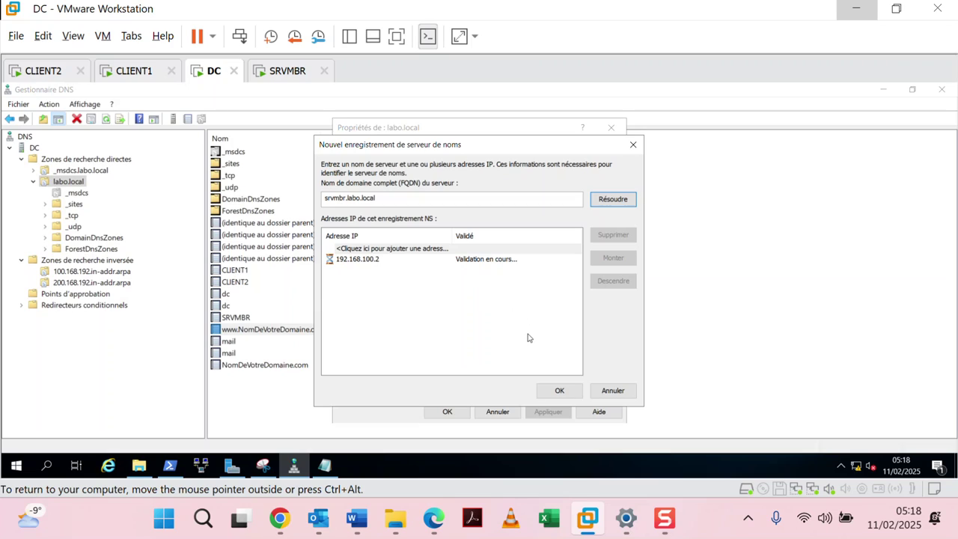
left_click(557, 391)
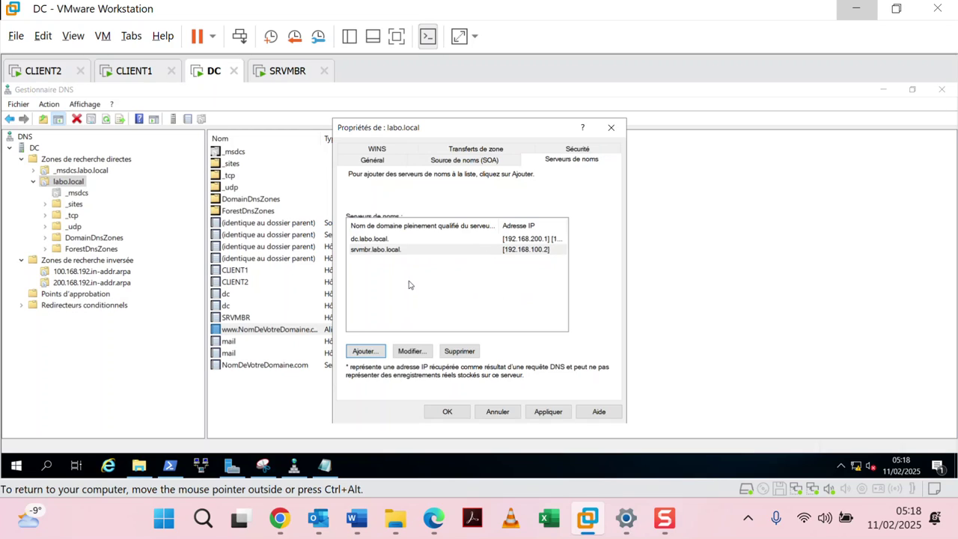
left_click(548, 412)
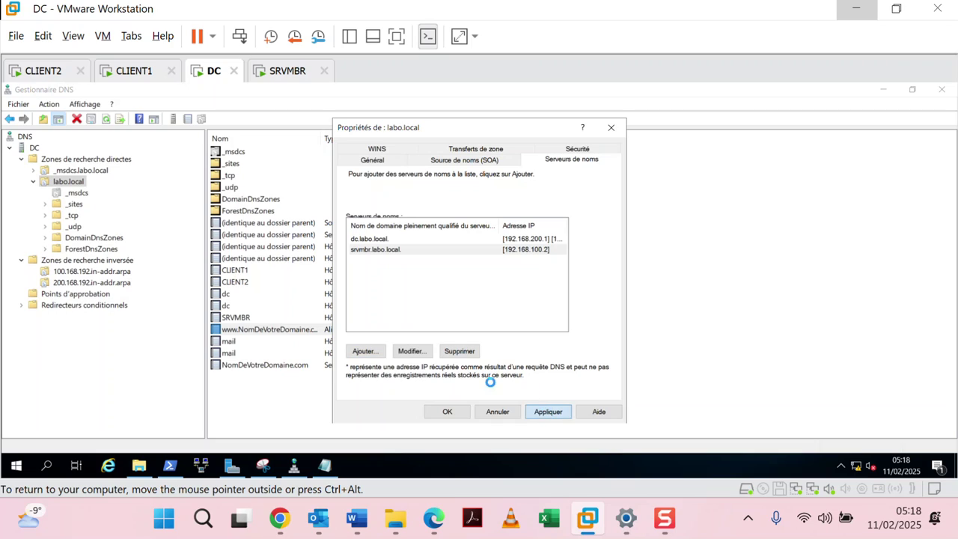
left_click(448, 412)
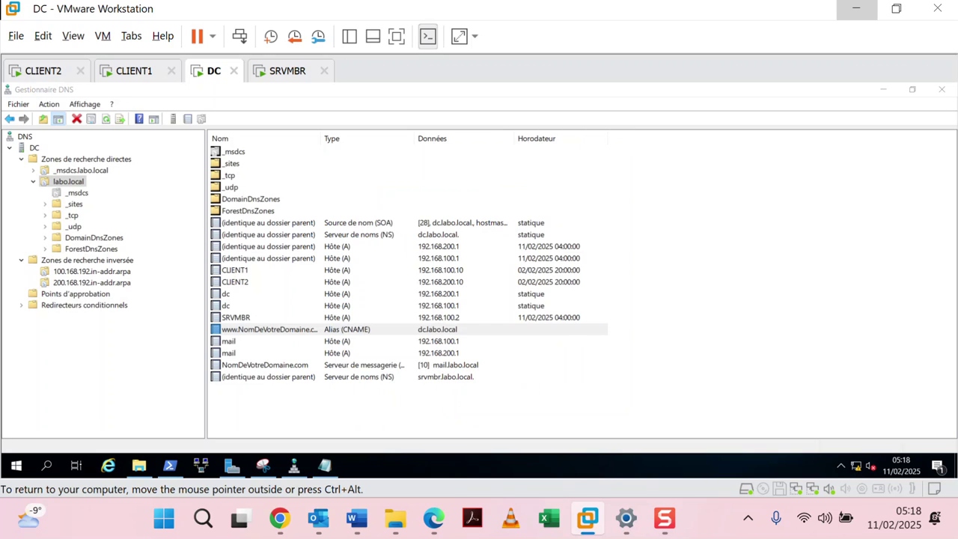
In DC's running nslookup session, set the query type to NS and query SRVMBR
left_click(363, 378)
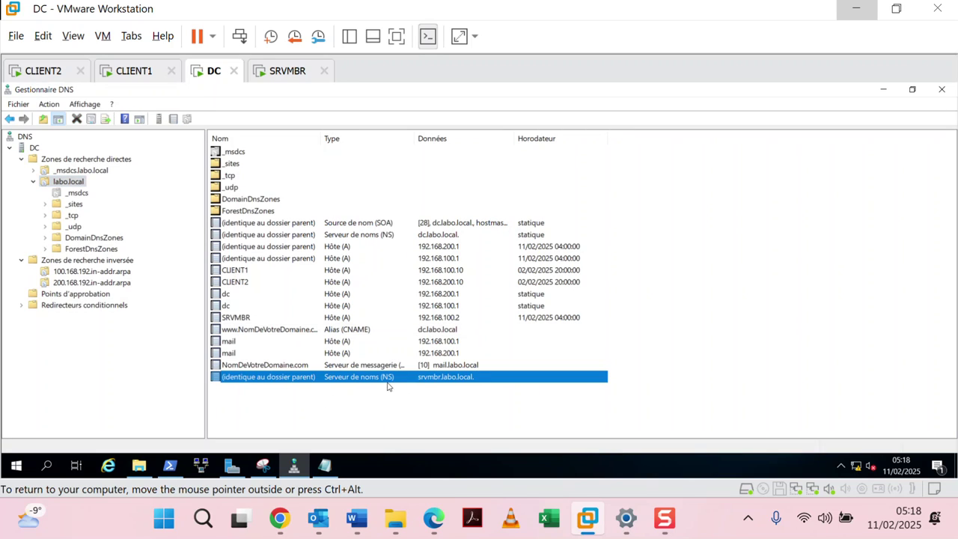
left_click(169, 466)
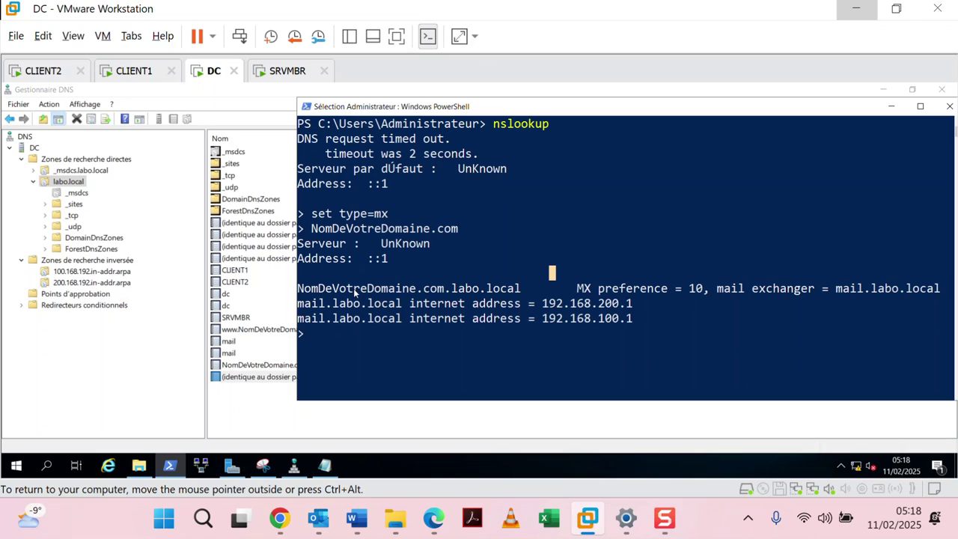
type("set type ")
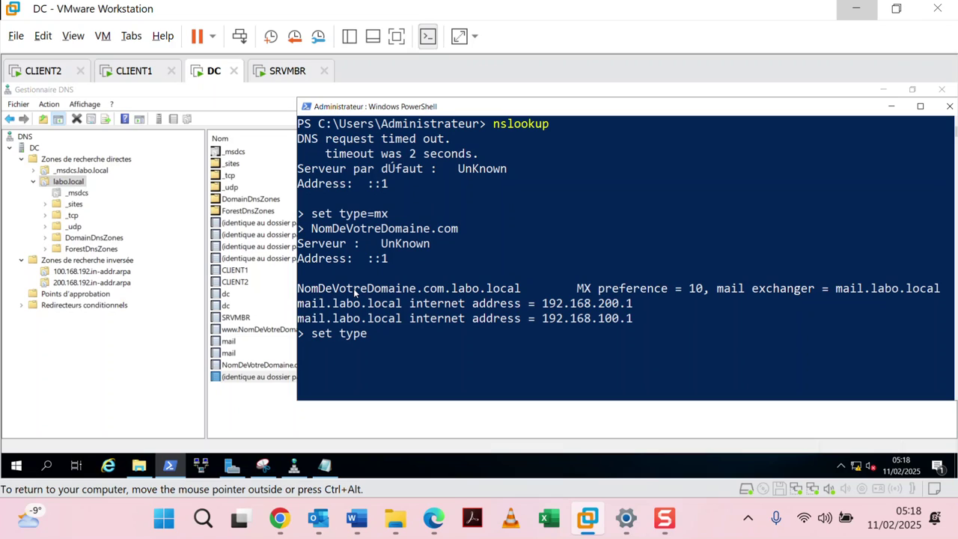
type("+")
key("BackSpace")
type("=NS")
key("Return")
type("SRVMBR")
key("Return")
scroll(402, 317, "down", 3)
scroll(402, 317, "up", 3)
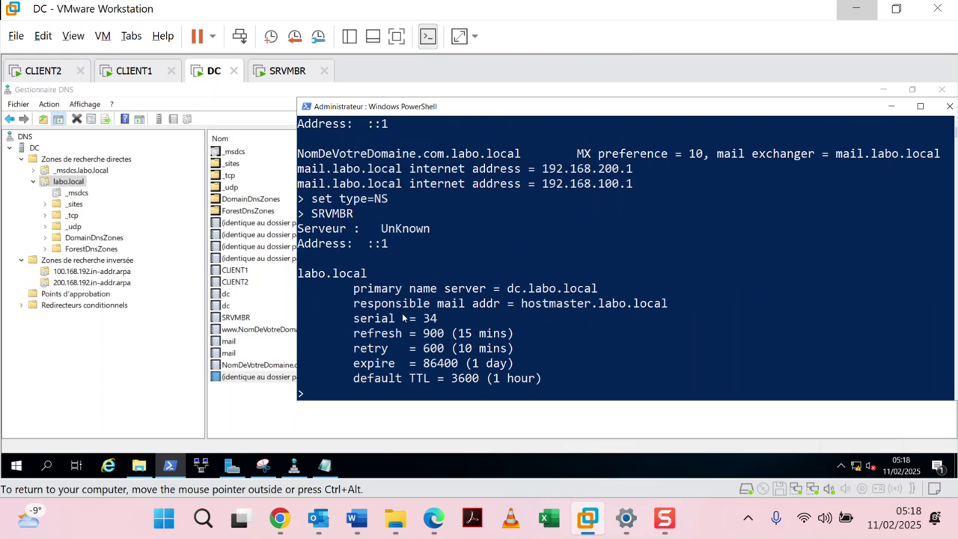
scroll(402, 312, "down", 1)
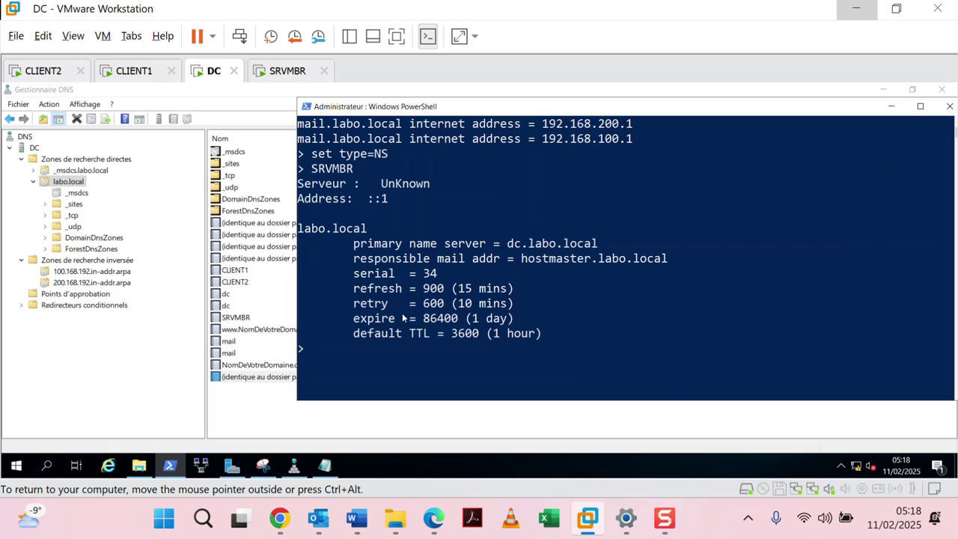
key("ctrl+alt")
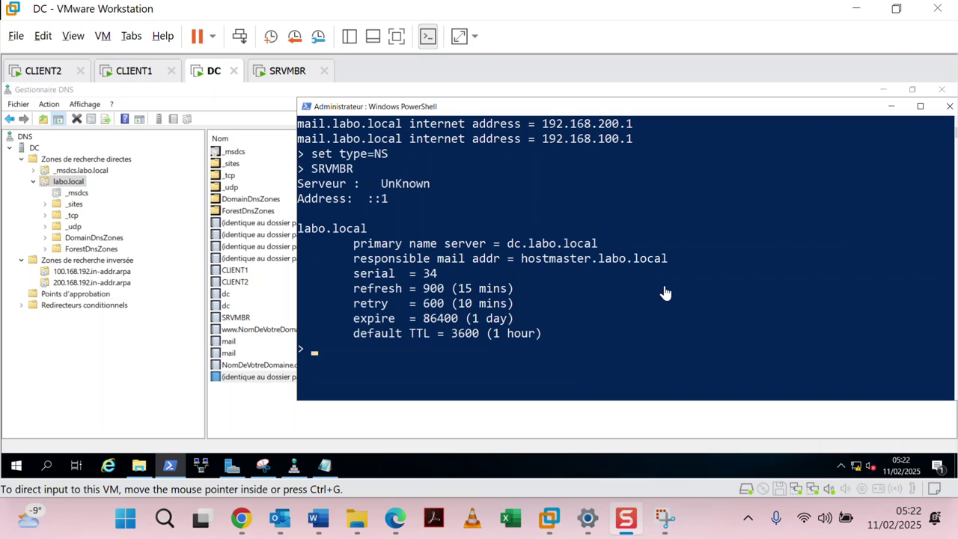
Compare the NS query in DC's PowerShell with question 4 of the TRAVAIL PRATIQUE 02 Word document
left_click(375, 153)
left_click_drag(392, 154, 315, 153)
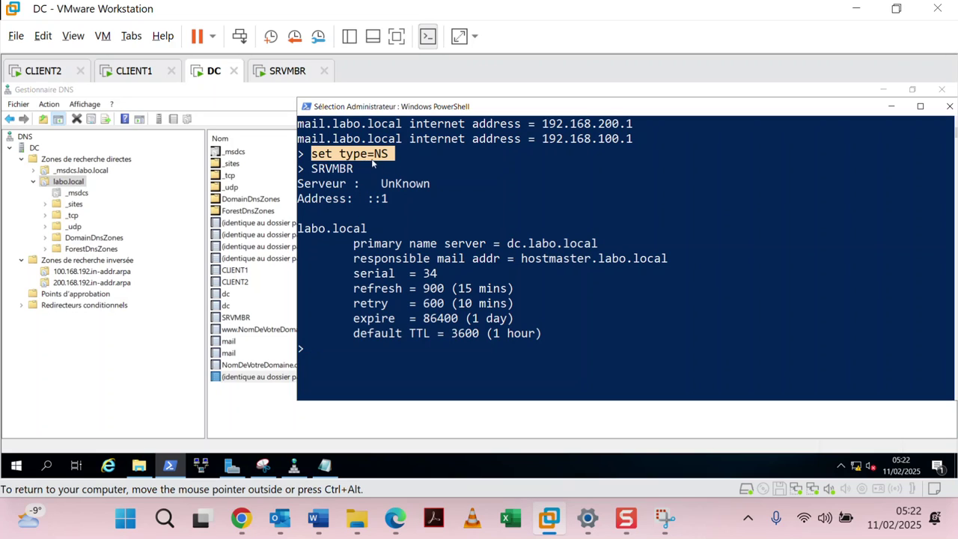
mouse_move(319, 517)
left_click(315, 440)
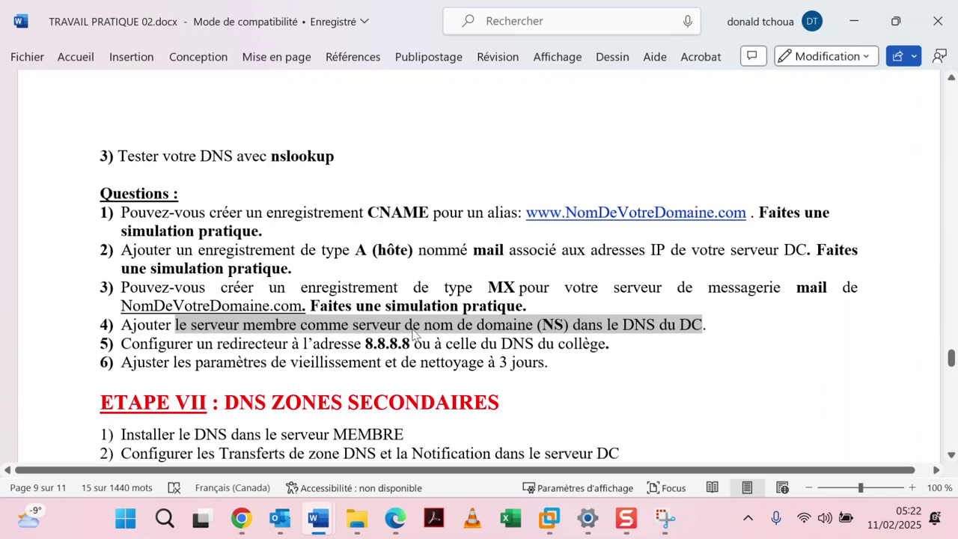
left_click(853, 21)
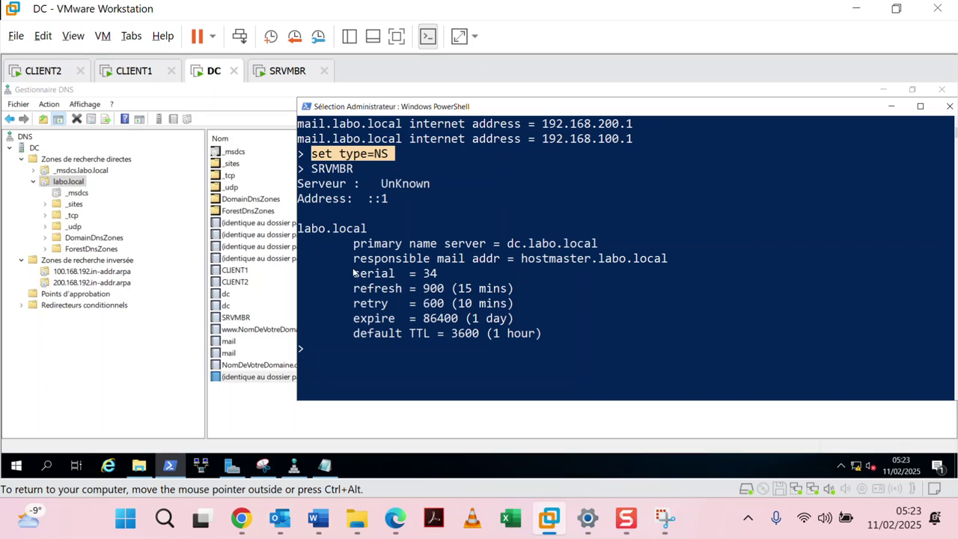
Examine the serial, refresh, retry, expire and default TTL lines of the labo.local answer in the NS query output
left_click_drag(353, 273, 461, 275)
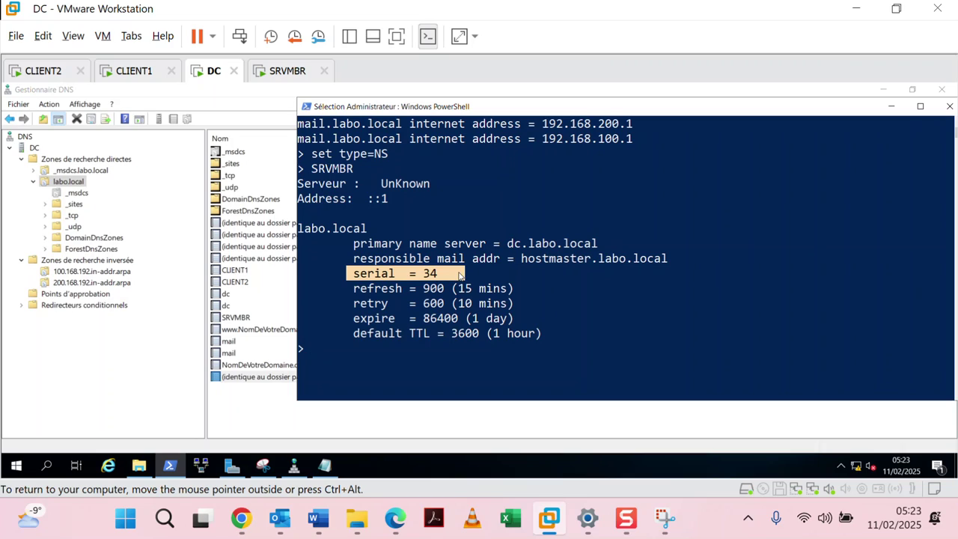
left_click(538, 262)
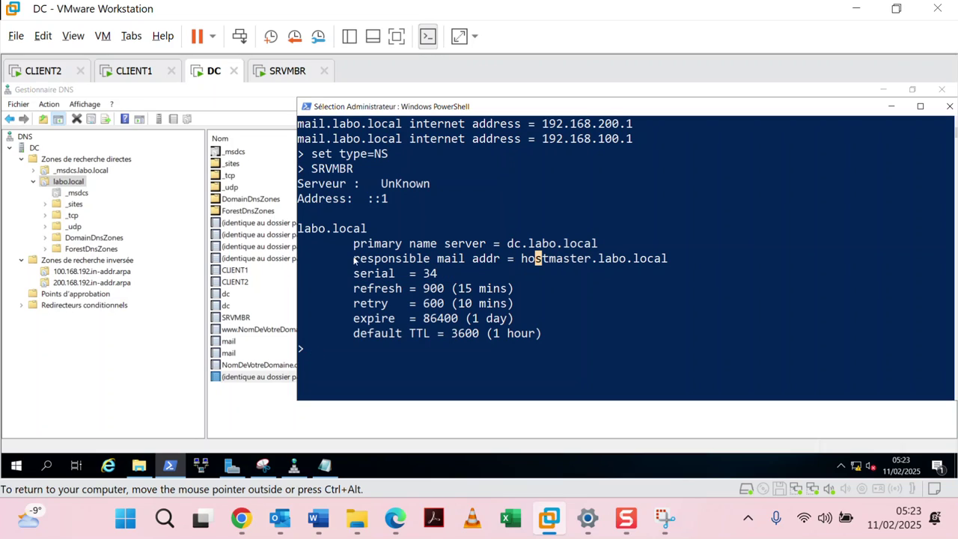
left_click_drag(678, 259, 442, 276)
left_click(370, 275)
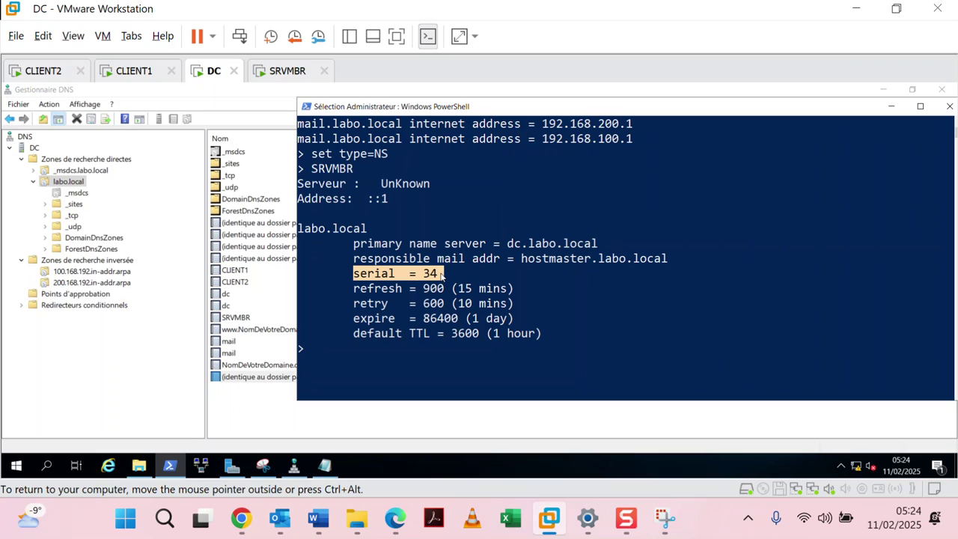
left_click_drag(354, 289, 524, 291)
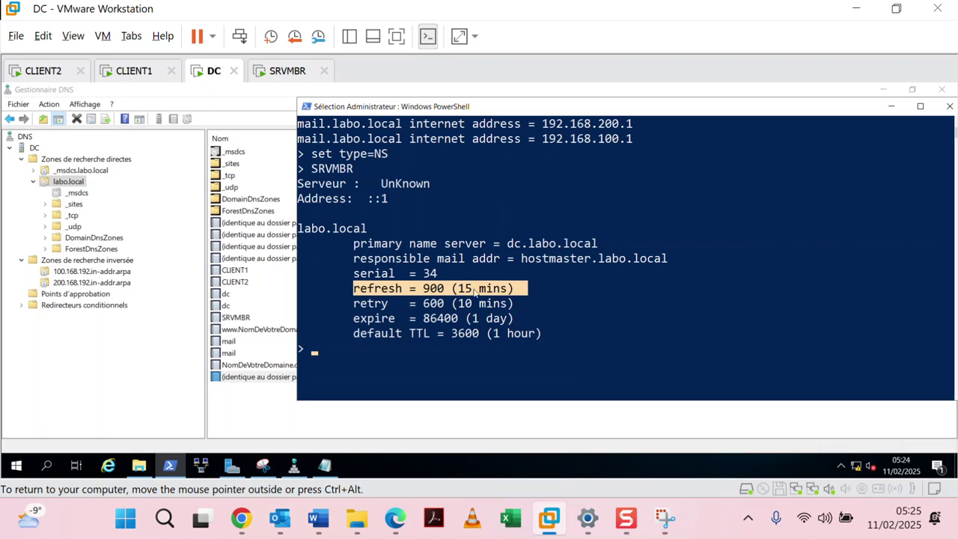
left_click_drag(354, 303, 535, 304)
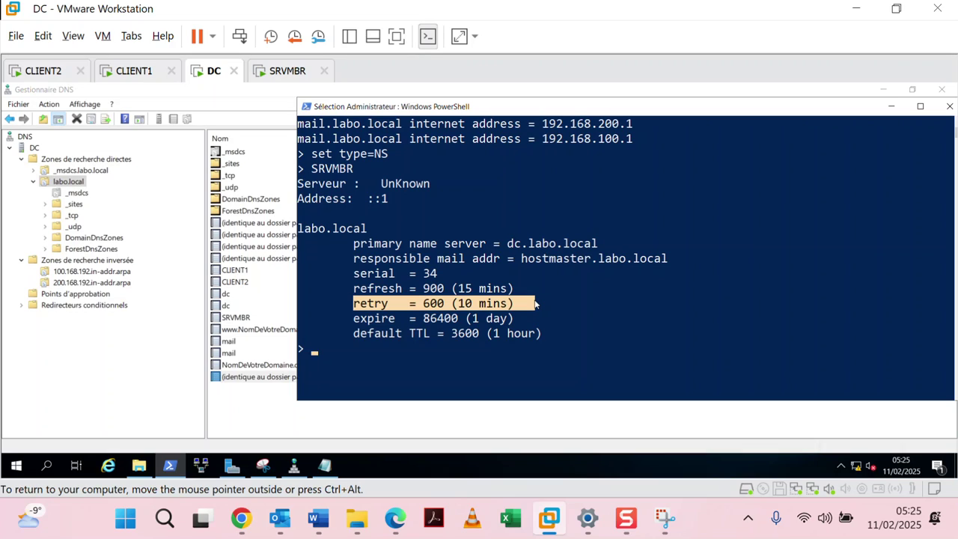
left_click_drag(543, 283, 523, 292)
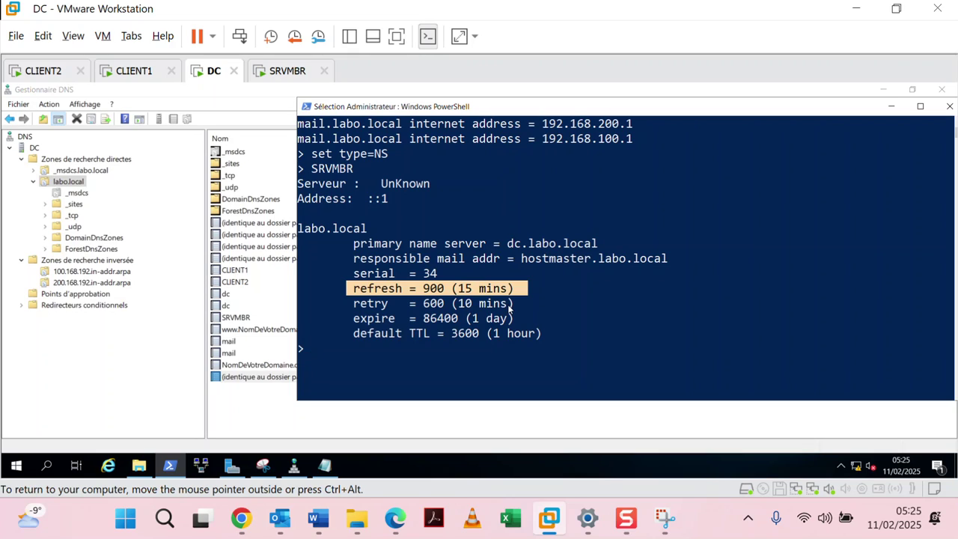
left_click_drag(354, 305, 528, 307)
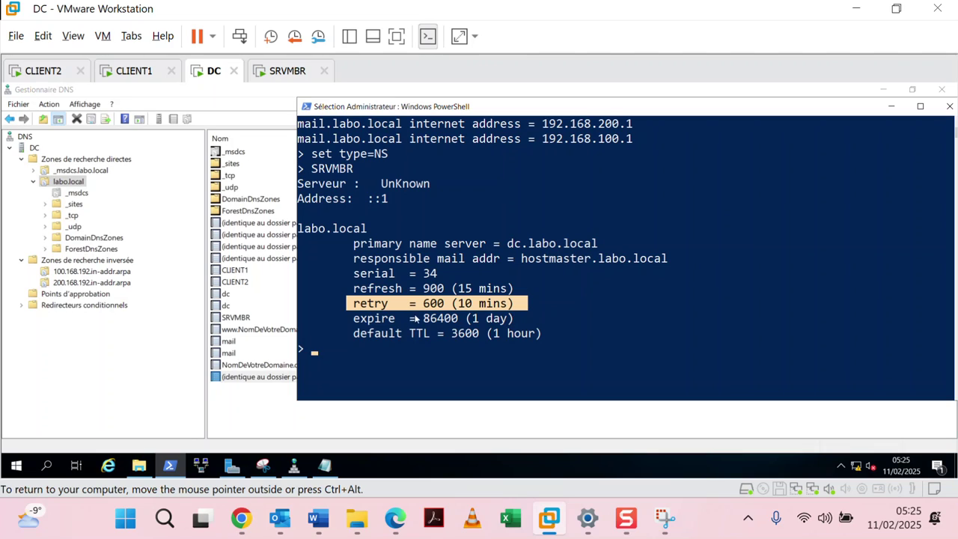
left_click_drag(339, 318, 521, 319)
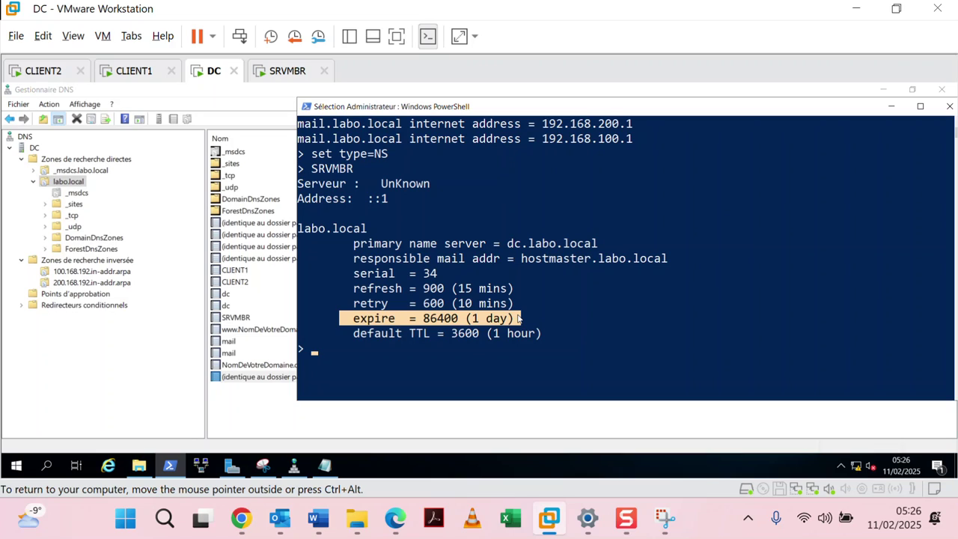
left_click_drag(354, 333, 547, 338)
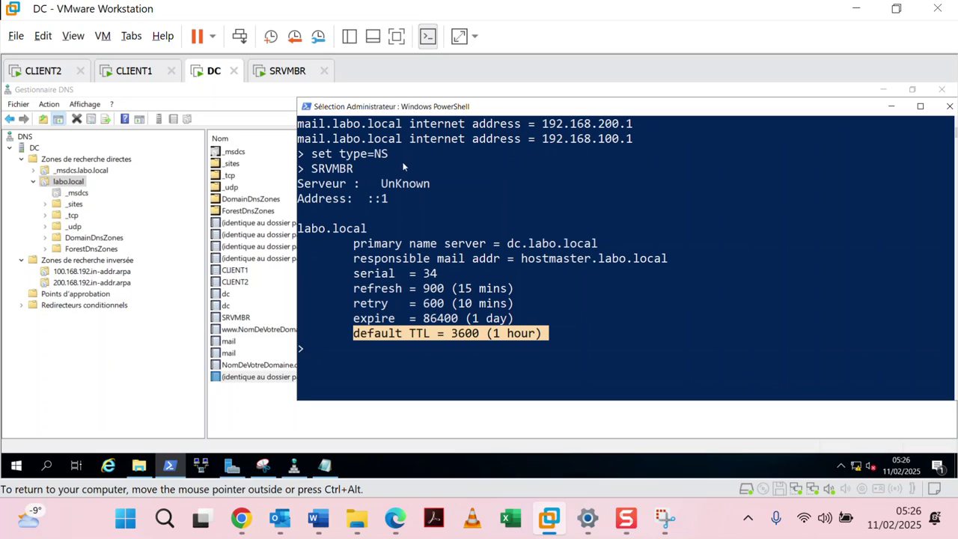
left_click_drag(411, 151, 297, 157)
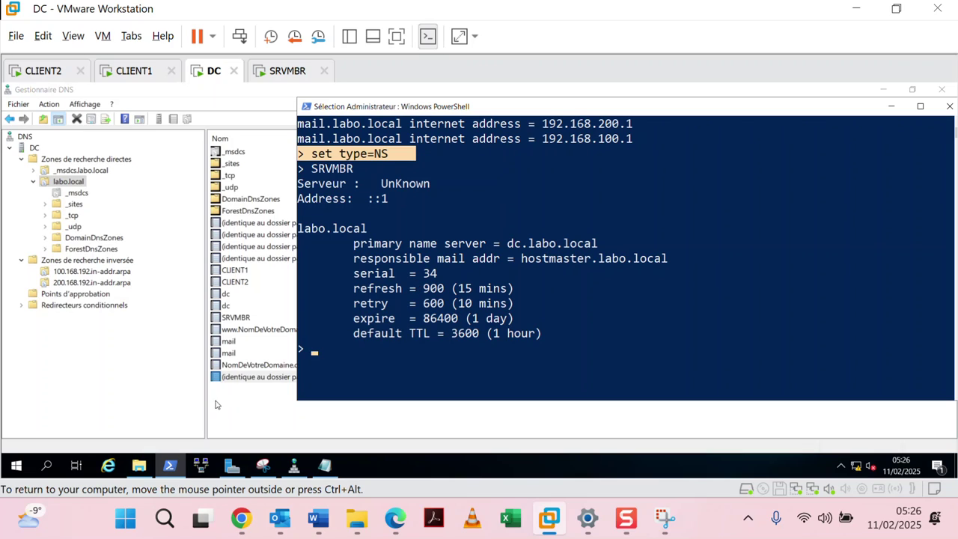
Read question 5 about the 8.8.8.8 forwarder in the TRAVAIL PRATIQUE 02 Word document, and return to the DC virtual machine
mouse_move(349, 526)
mouse_move(317, 523)
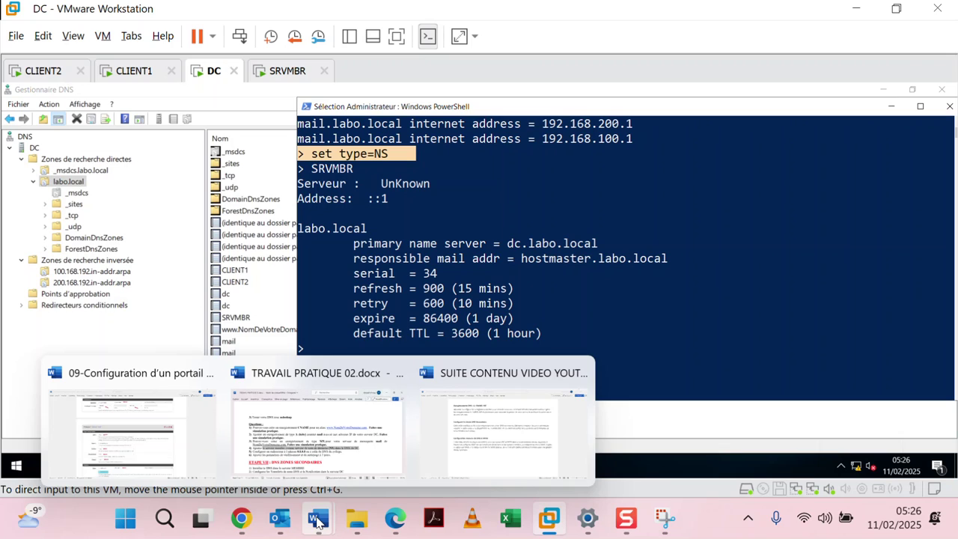
left_click(322, 441)
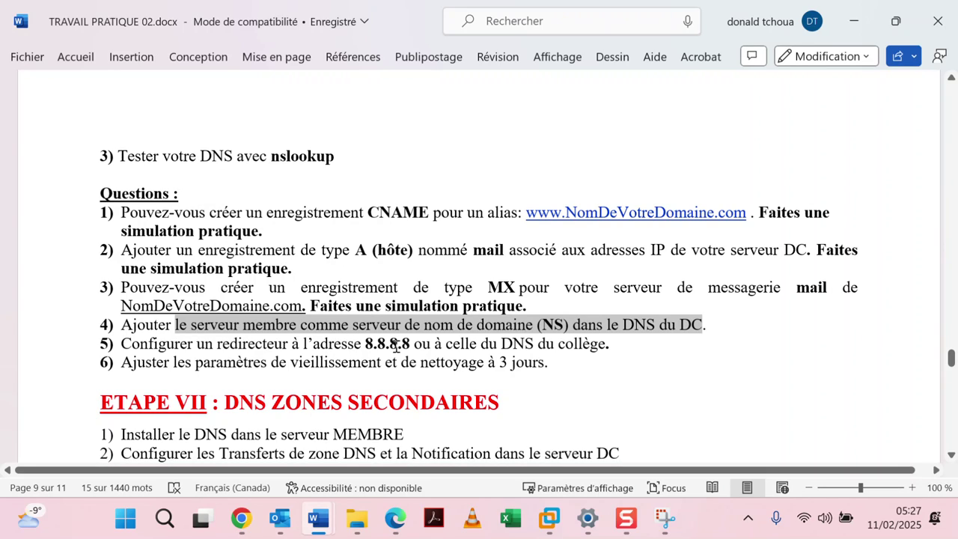
left_click_drag(411, 346, 356, 346)
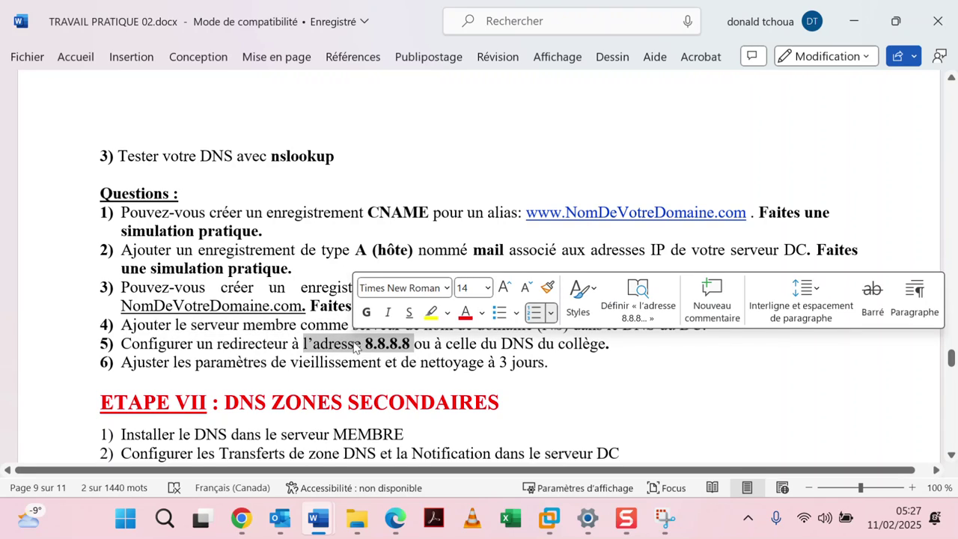
left_click(550, 518)
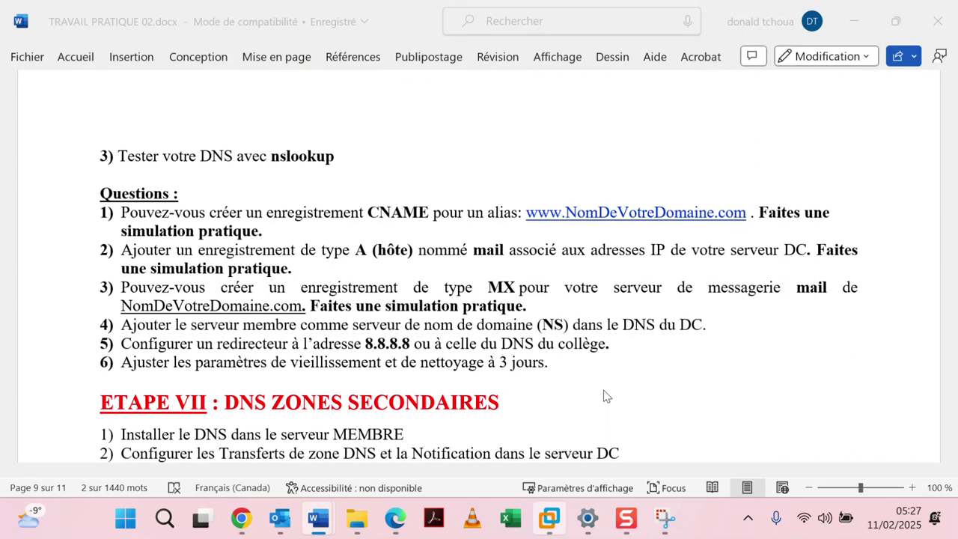
left_click(606, 397)
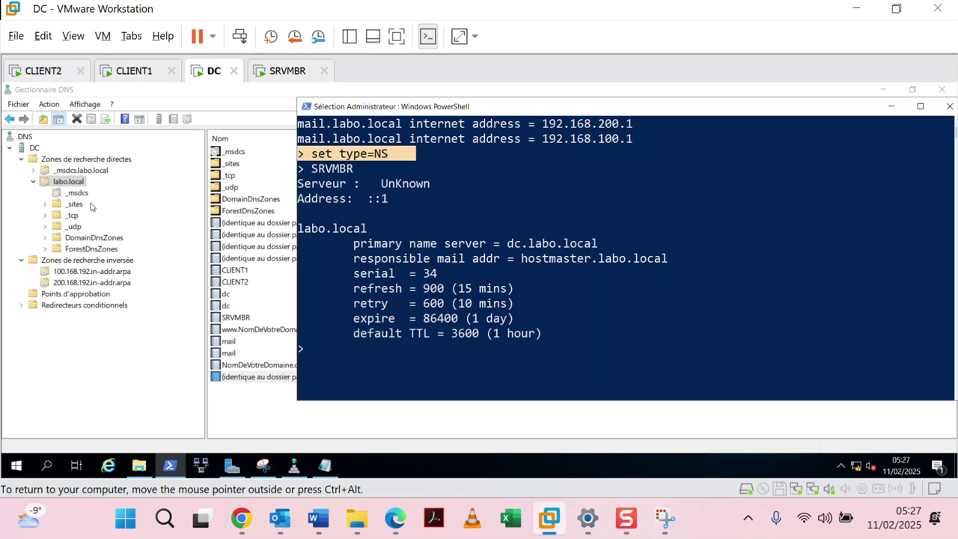
Open the DC server's properties in the DNS manager and show its forwarders (Redirecteurs)
left_click(113, 330)
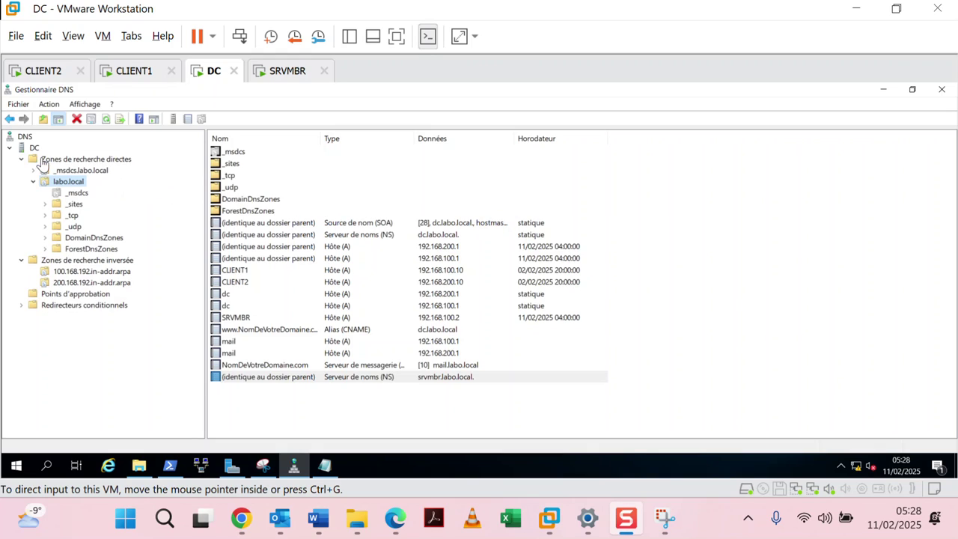
right_click(35, 149)
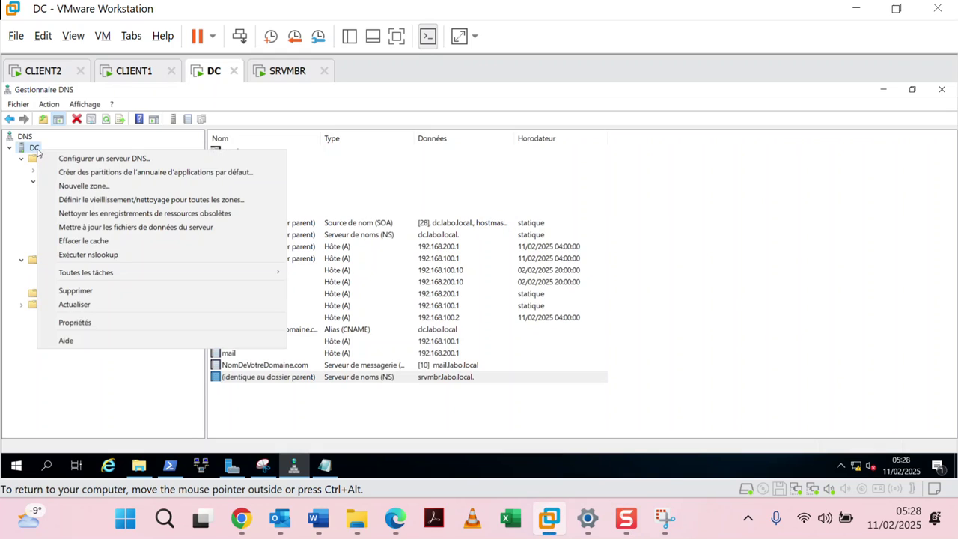
left_click(113, 325)
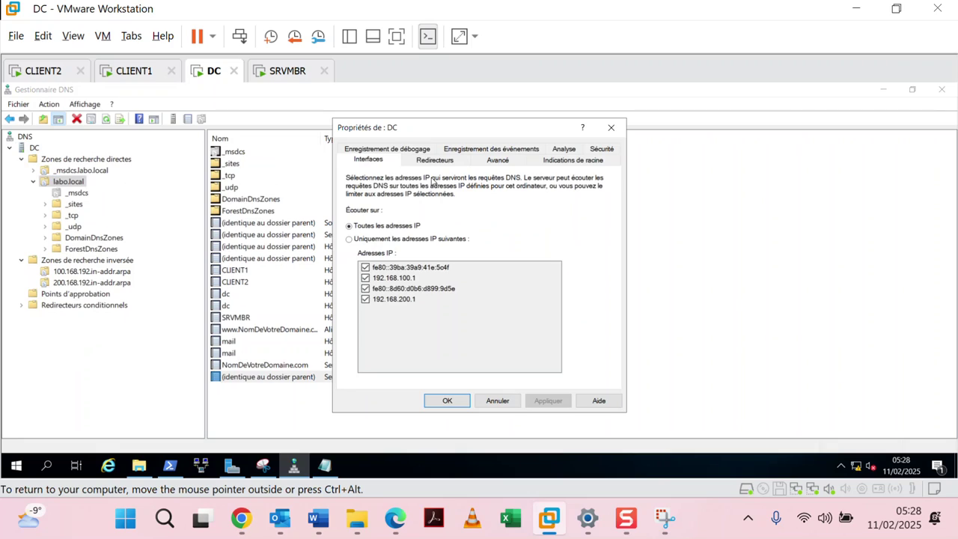
left_click(439, 161)
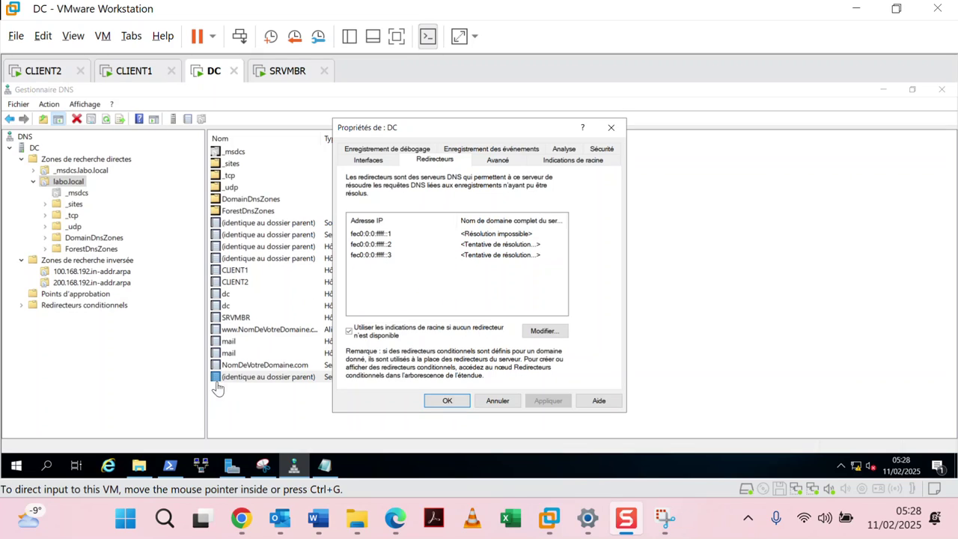
Leave the nslookup session in DC's PowerShell, clear the console, and ping 8.8.8.8
left_click(171, 467)
left_click(412, 363)
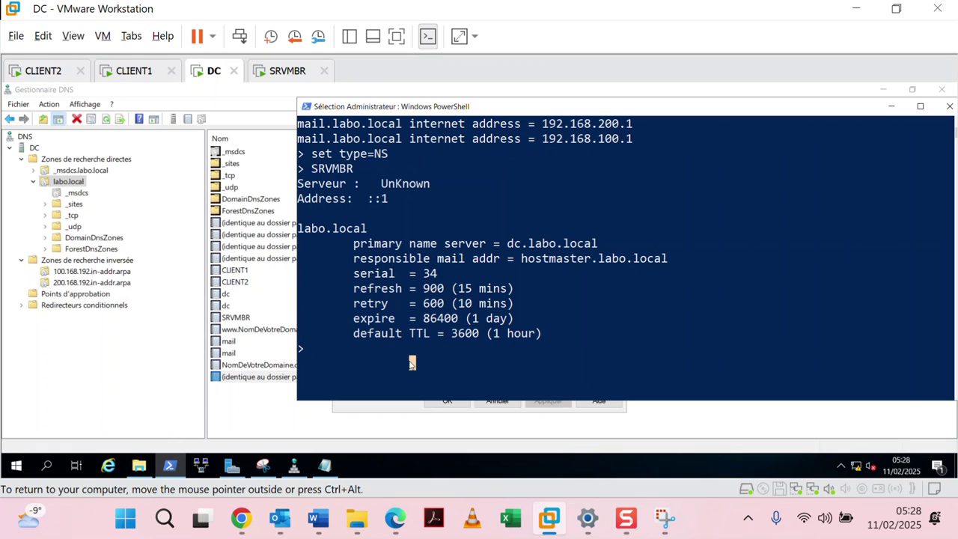
key("ctrl+c")
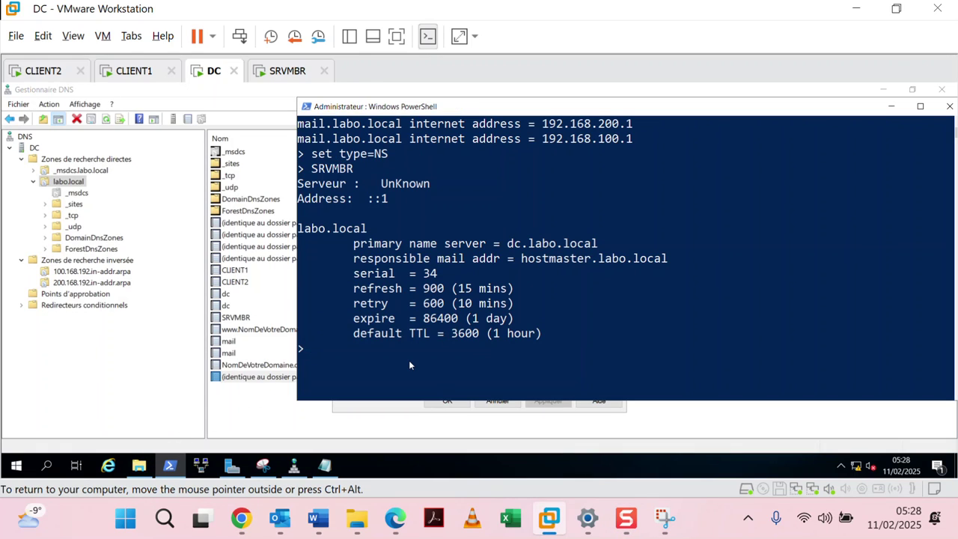
key("ctrl+c")
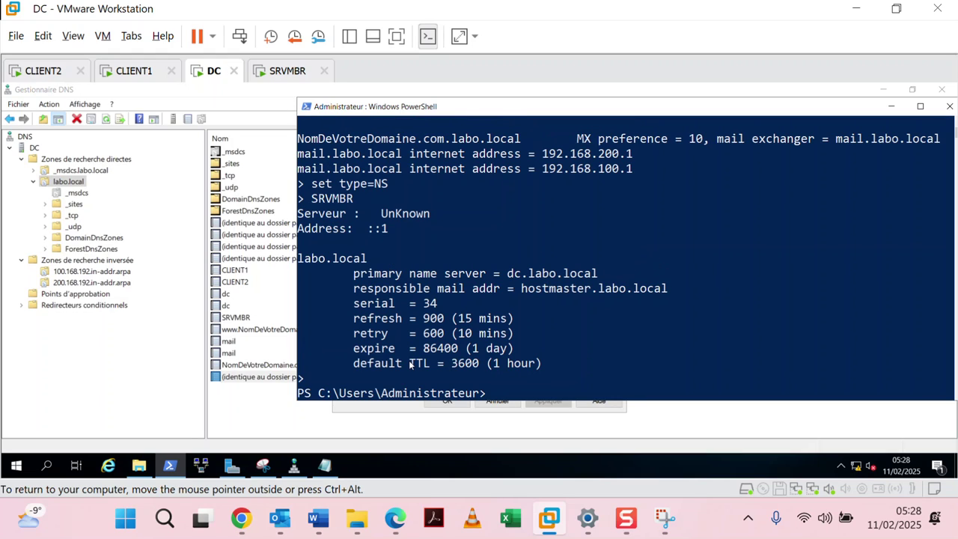
key("ctrl+l")
type("CLD")
key("Return")
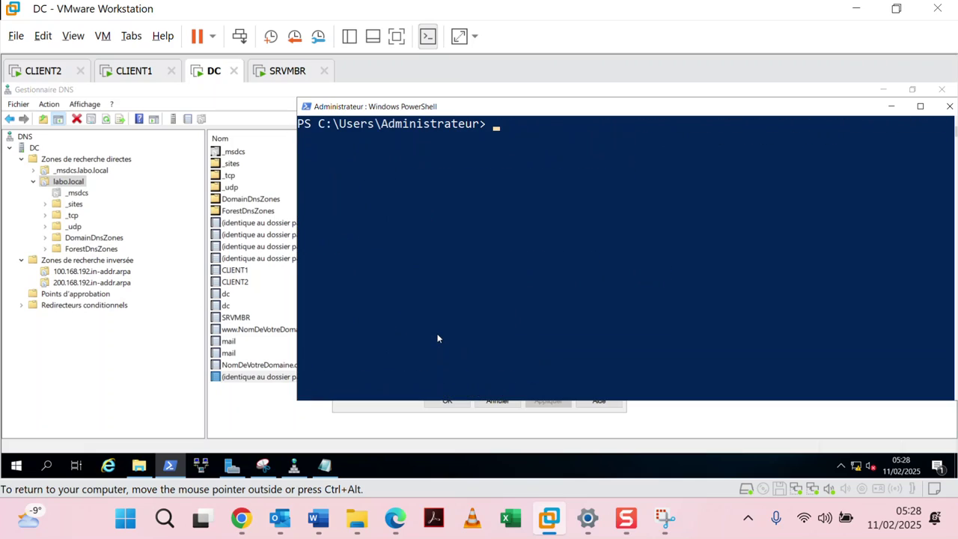
type("ping 8.8.8.8")
key("Return")
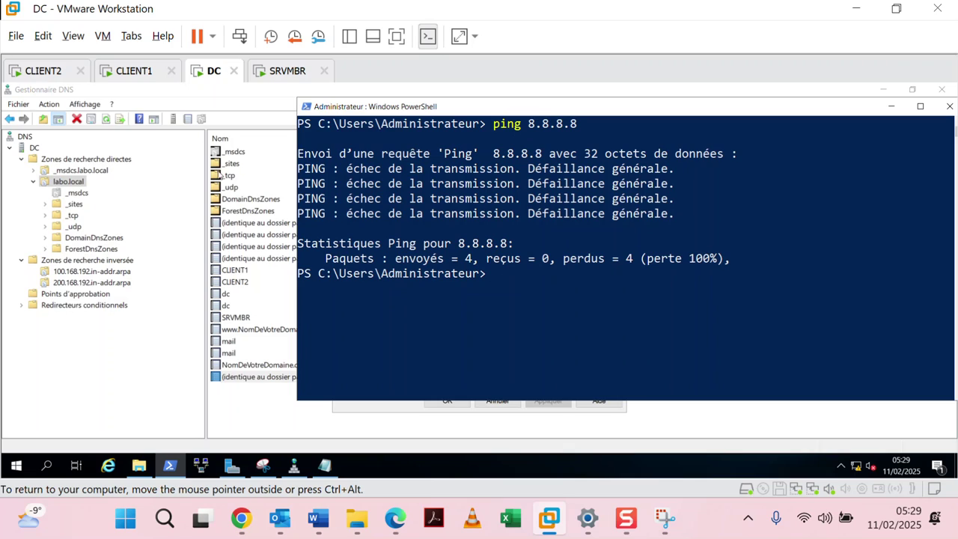
Switch to the SRVMBR virtual machine and ping 8.8.8.8 from its PowerShell console
left_click(280, 74)
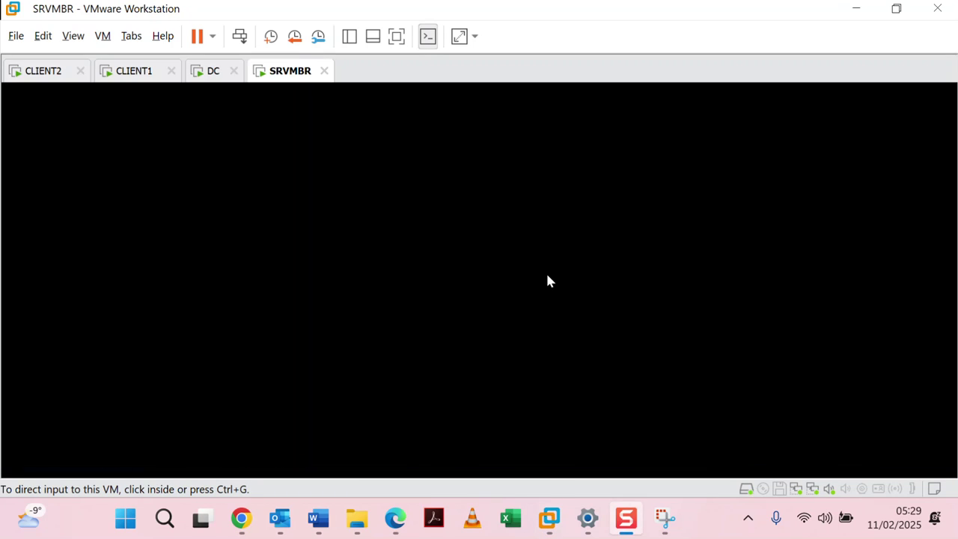
left_click(681, 427)
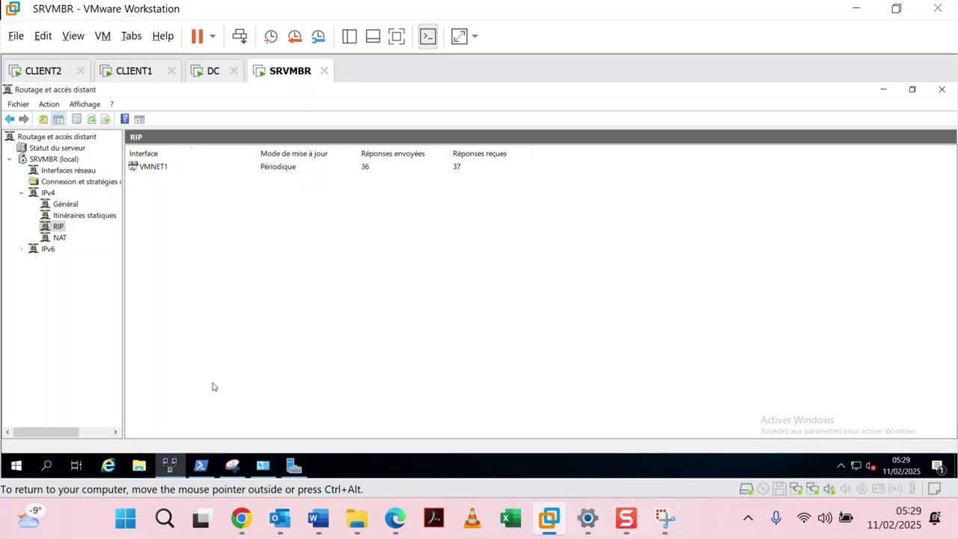
left_click(201, 466)
left_click(367, 373)
type("ping")
key("BackSpace")
key("BackSpace")
key("BackSpace")
type("ing 8.8.8.8")
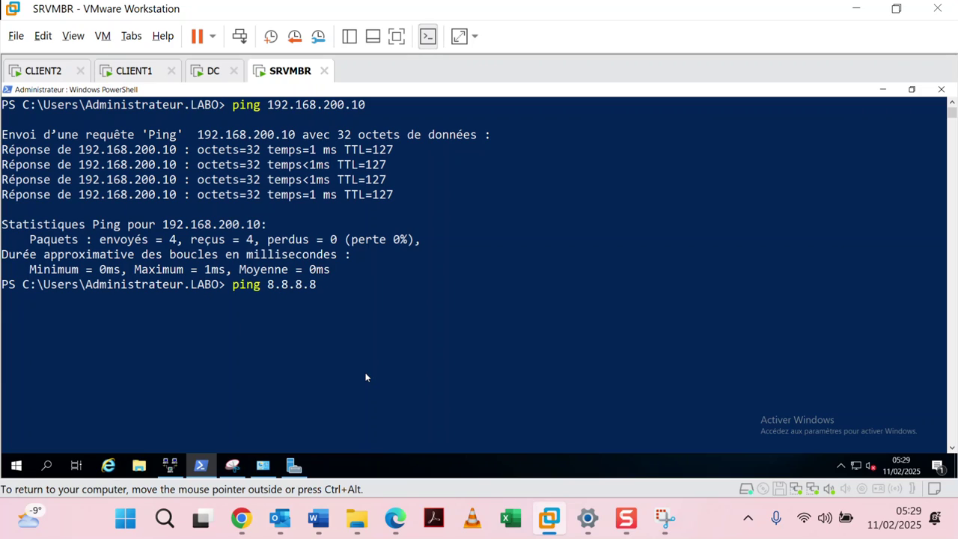
key("Return")
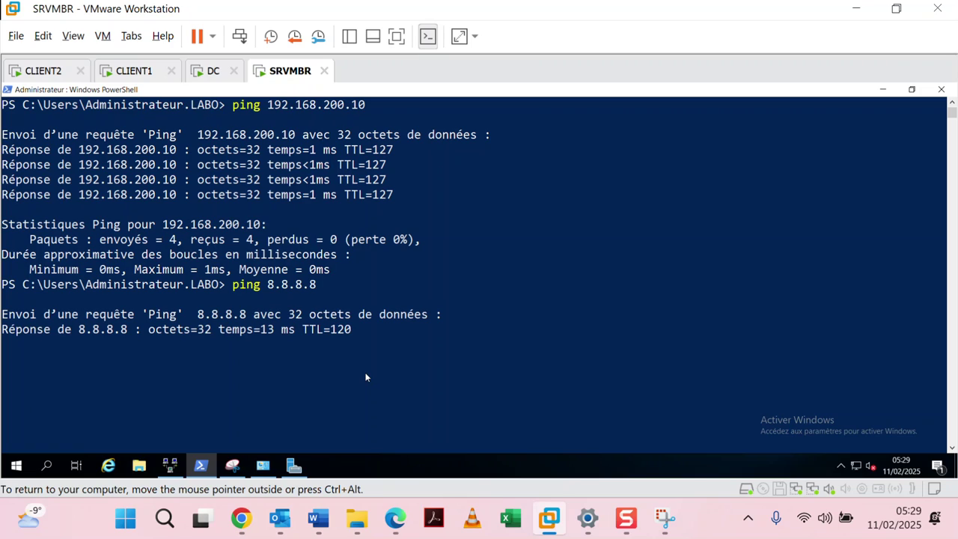
Check which virtual networks the two network adapters use in the DC virtual machine's settings, and close the settings unchanged
left_click(204, 74)
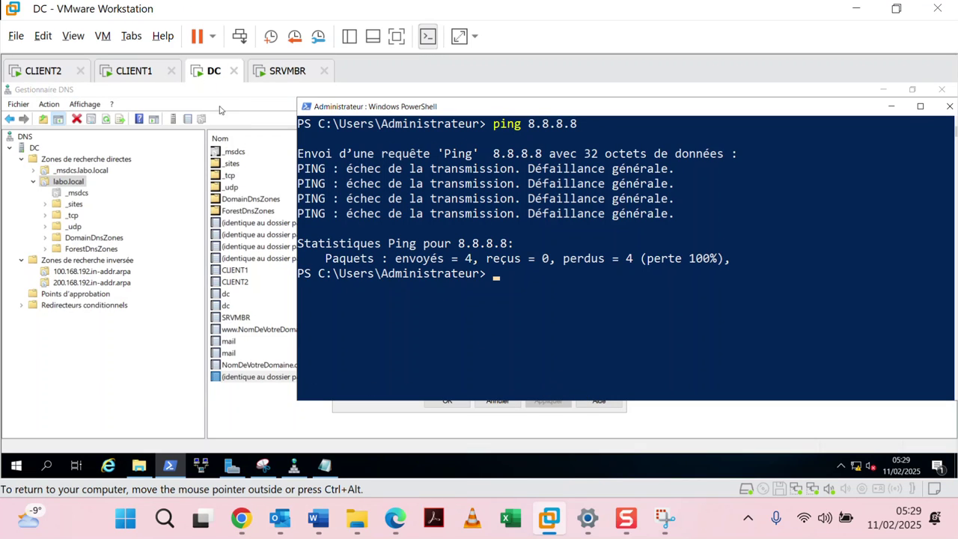
right_click(199, 74)
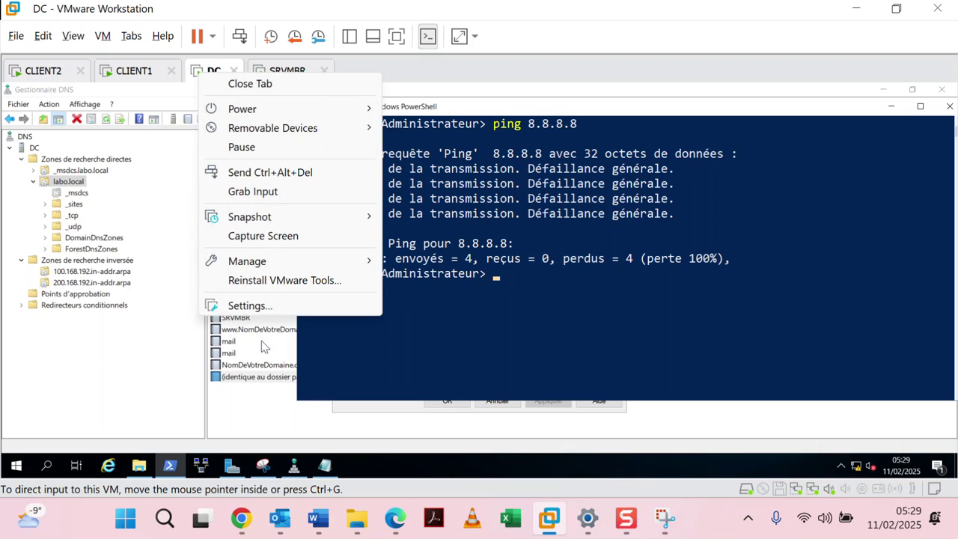
left_click(280, 305)
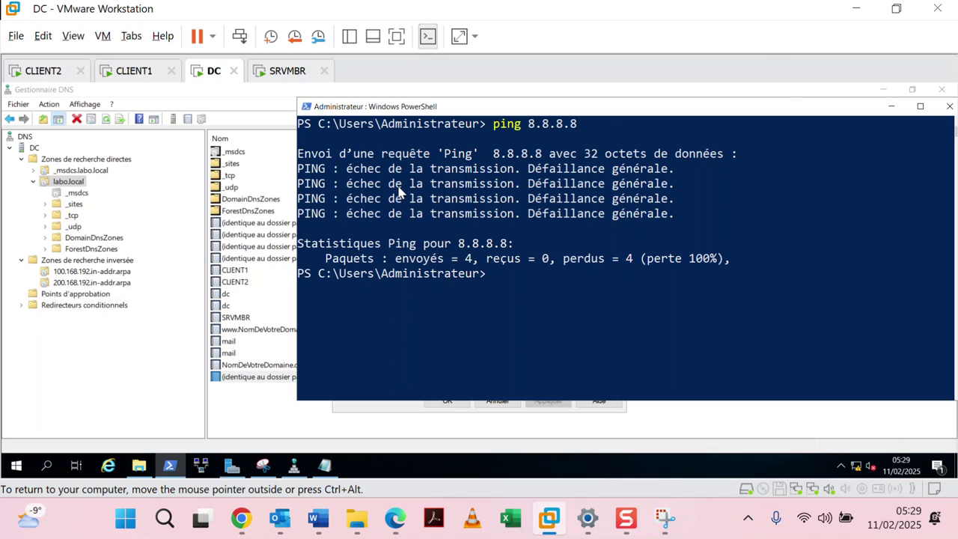
key("ctrl+d")
left_click(310, 169)
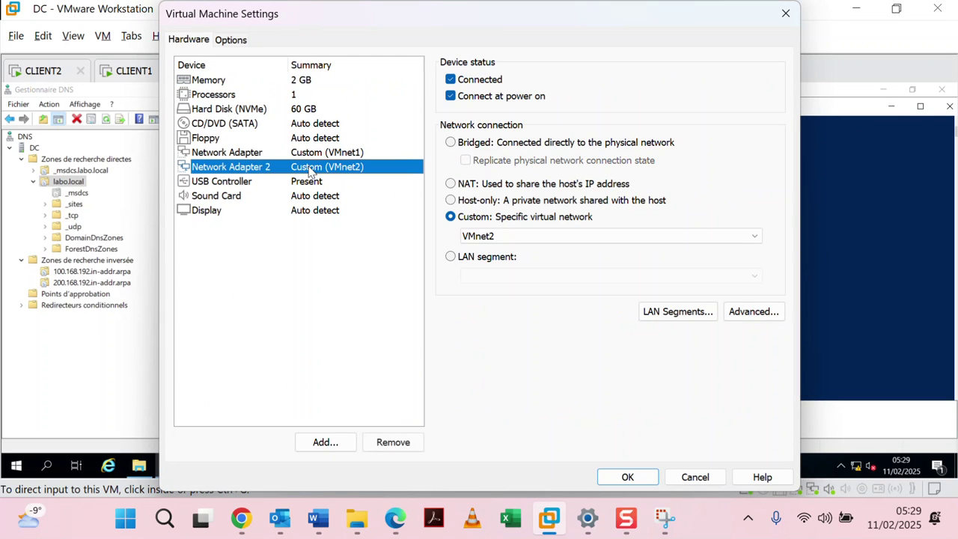
left_click(310, 157)
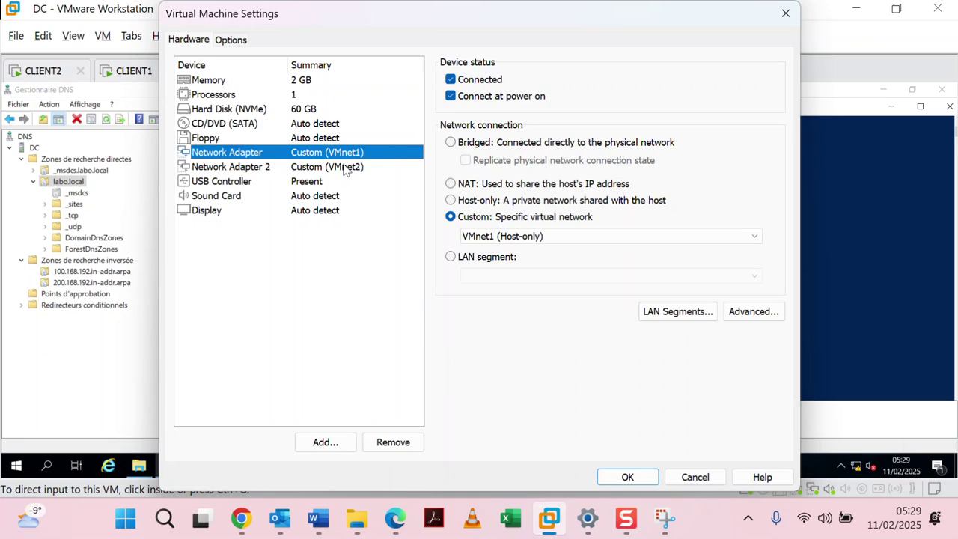
left_click(345, 168)
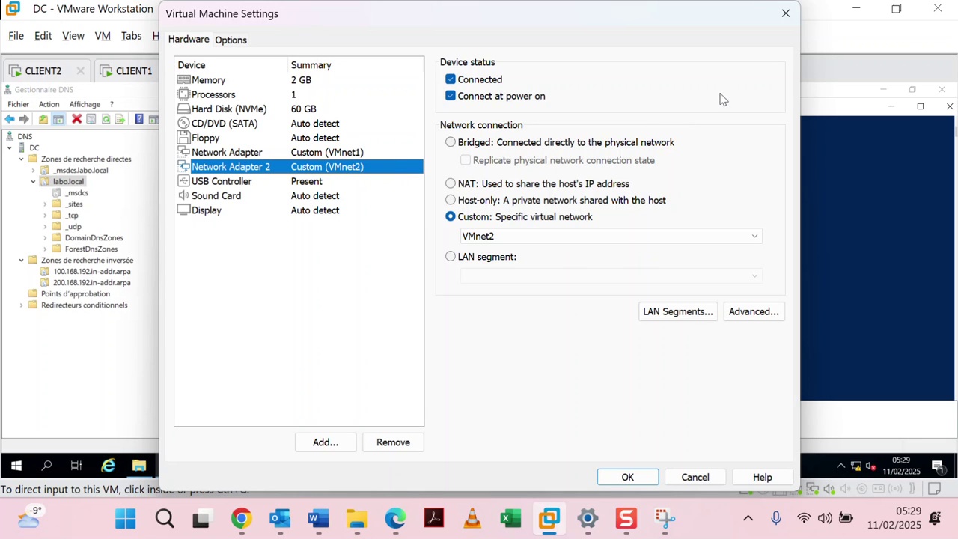
left_click(786, 13)
Open DC's network connections with ncpa and set the default gateway to 192.168.100.2 in VMNET1's IPv4 properties
left_click(451, 378)
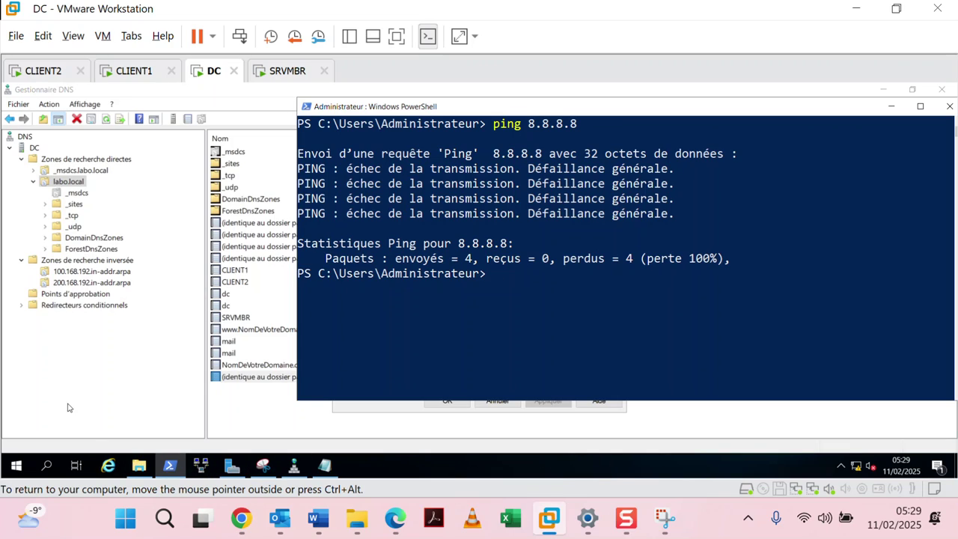
key("super+r")
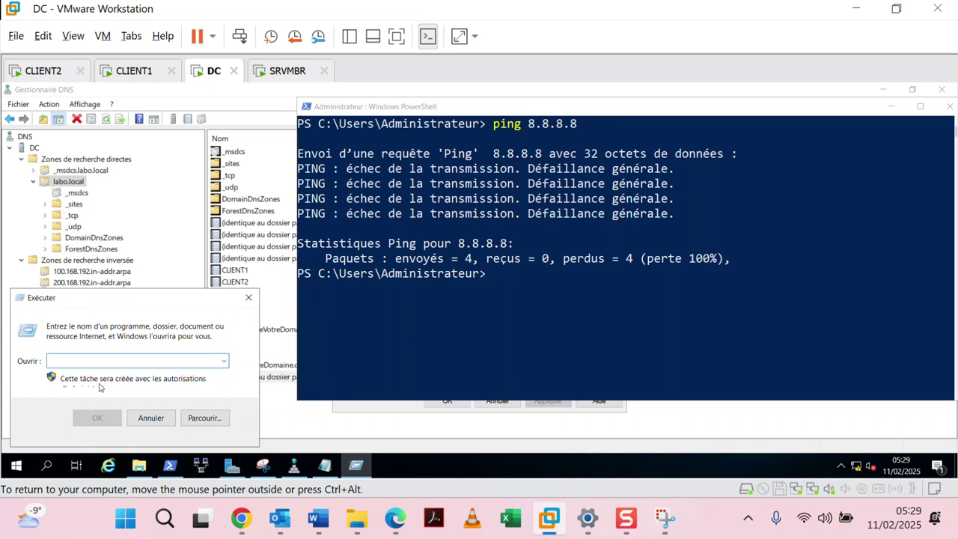
type("ncpa")
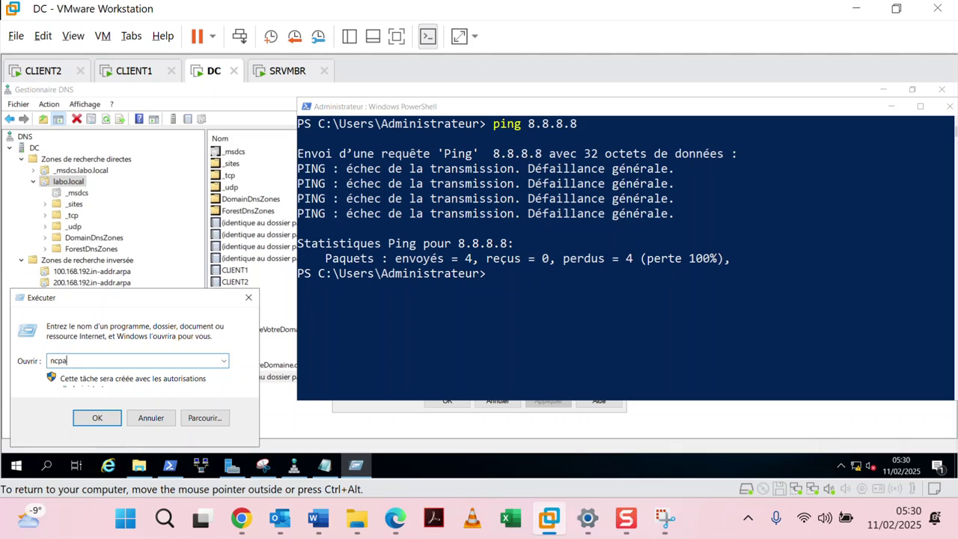
key("Return")
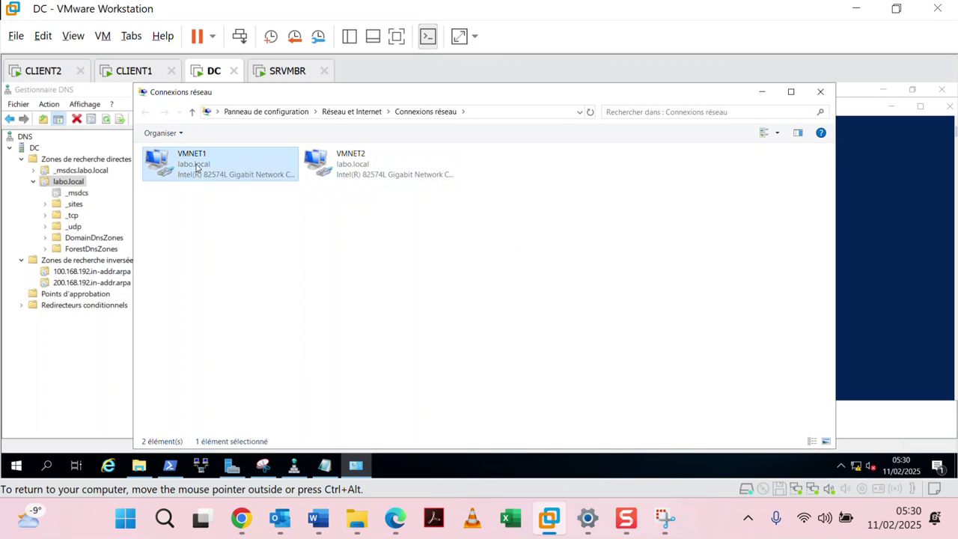
right_click(197, 167)
left_click(212, 285)
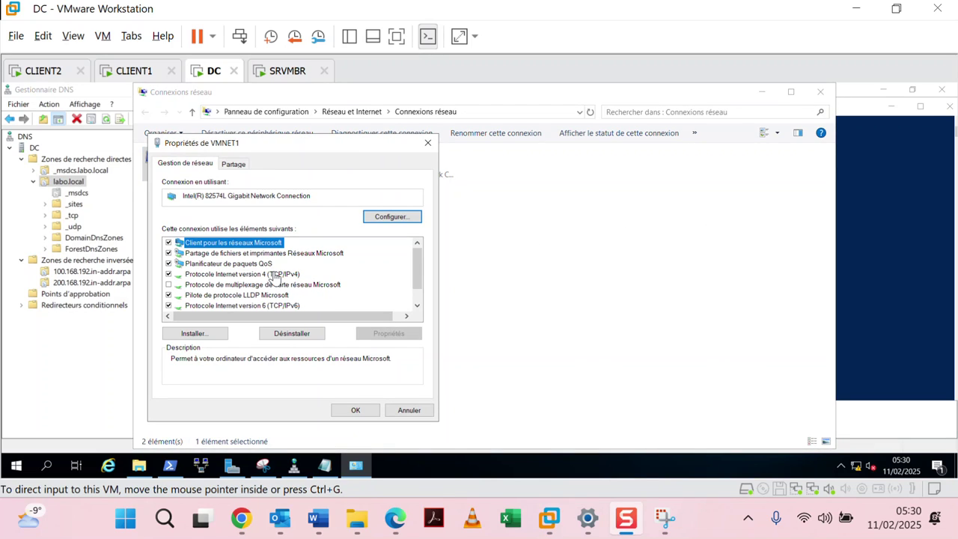
left_click(271, 274)
left_click(387, 335)
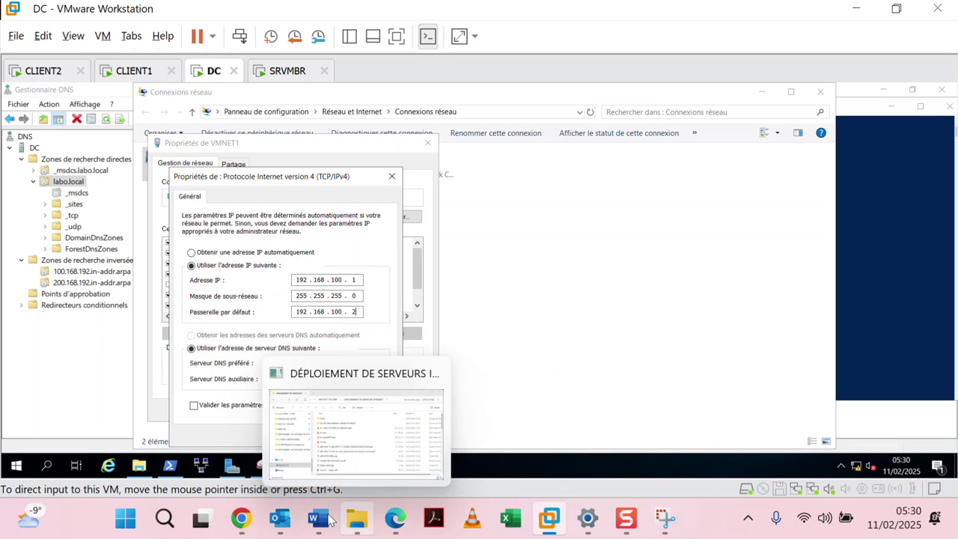
Check the member server's VMNET1 address in the TRAVAIL PRATIQUE 02 network diagram, and apply VMNET1's IPv4 settings on DC
mouse_move(330, 518)
left_click(299, 434)
scroll(342, 250, "up", 15)
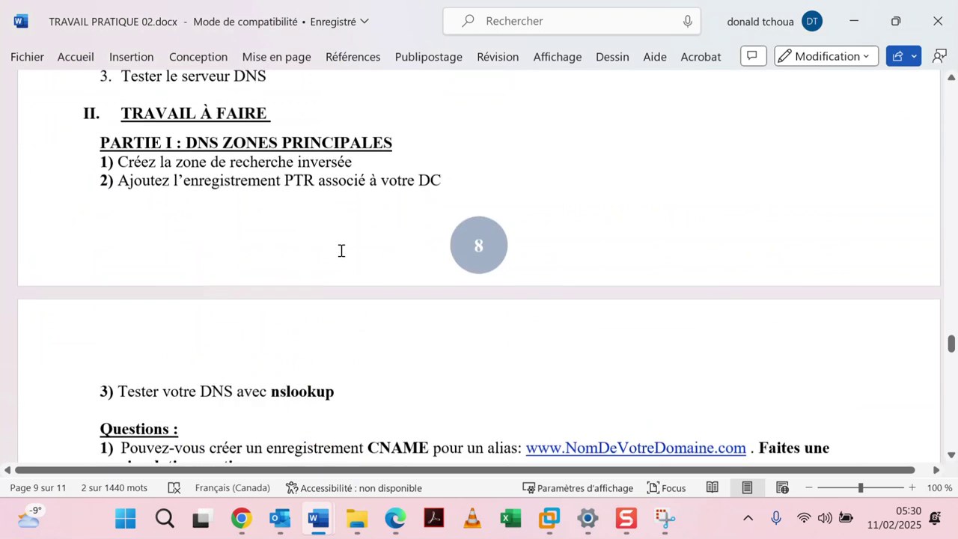
scroll(344, 252, "up", 10)
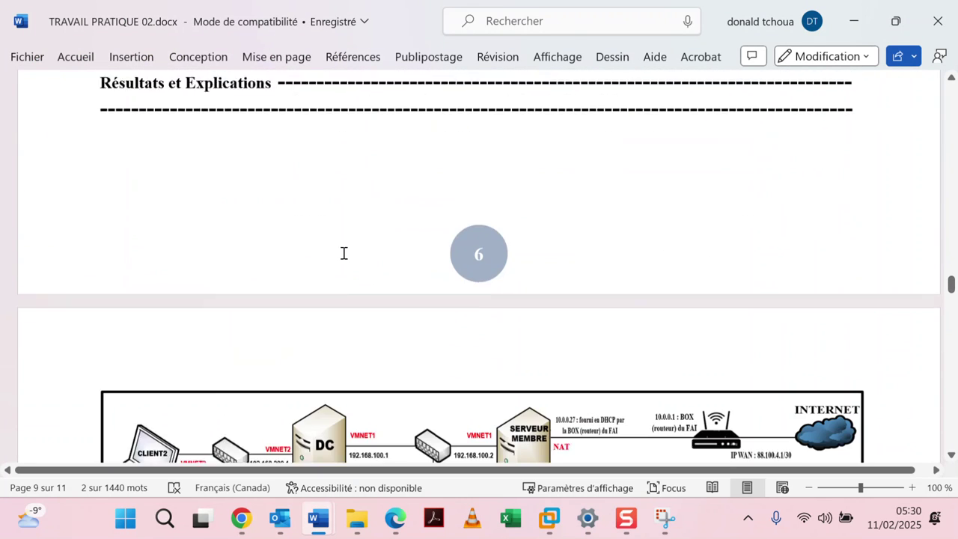
scroll(342, 252, "down", 2)
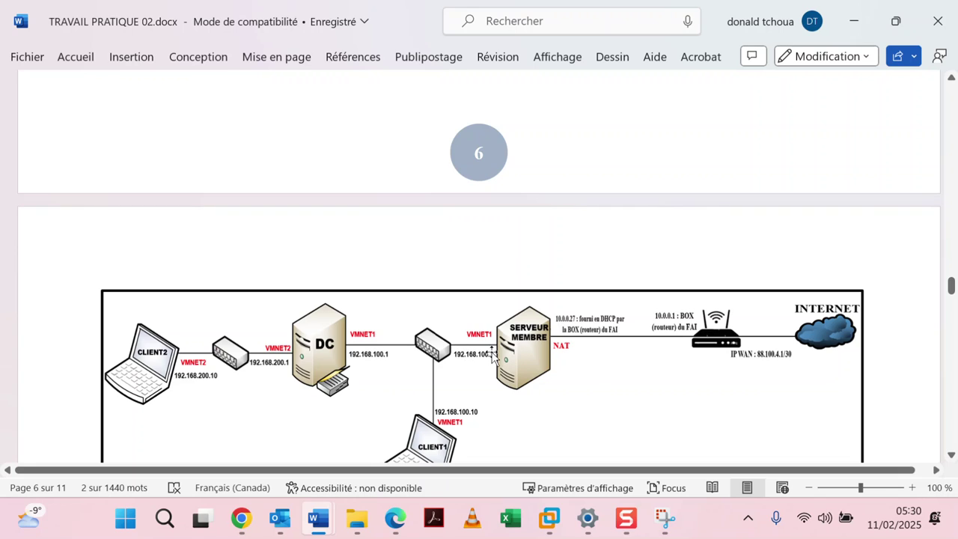
left_click(852, 27)
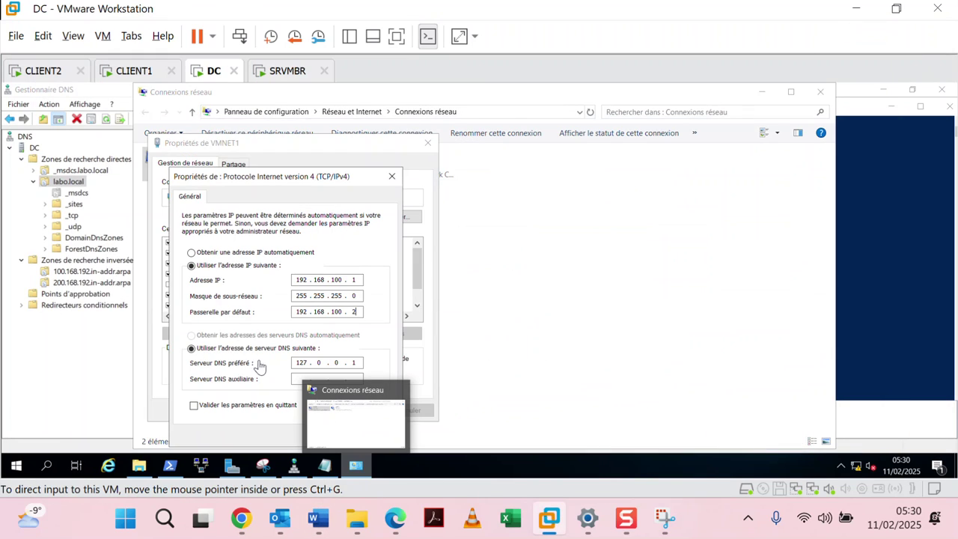
left_click(330, 436)
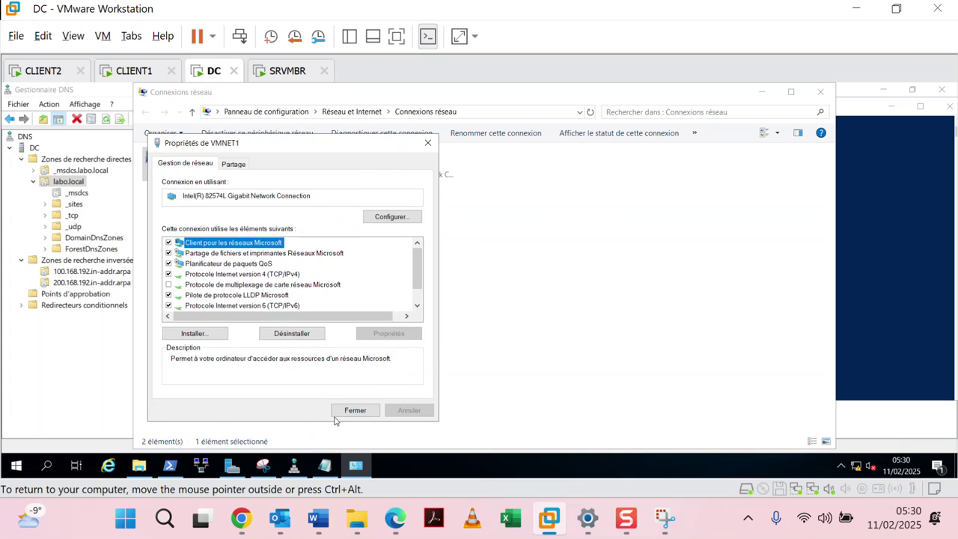
left_click(352, 410)
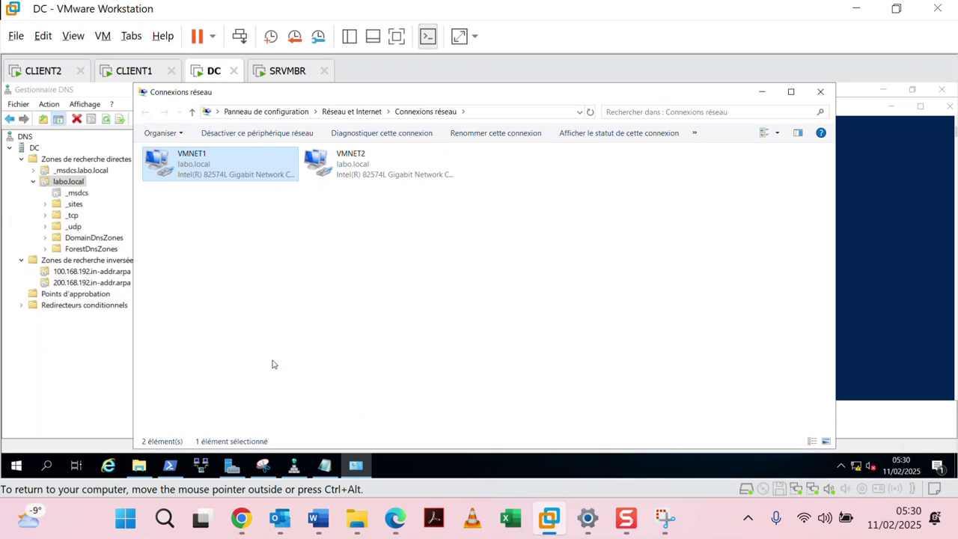
Run a continuous ping to 8.8.8.8 (ping 8.8.8.8 -t) from DC's PowerShell console
left_click(170, 465)
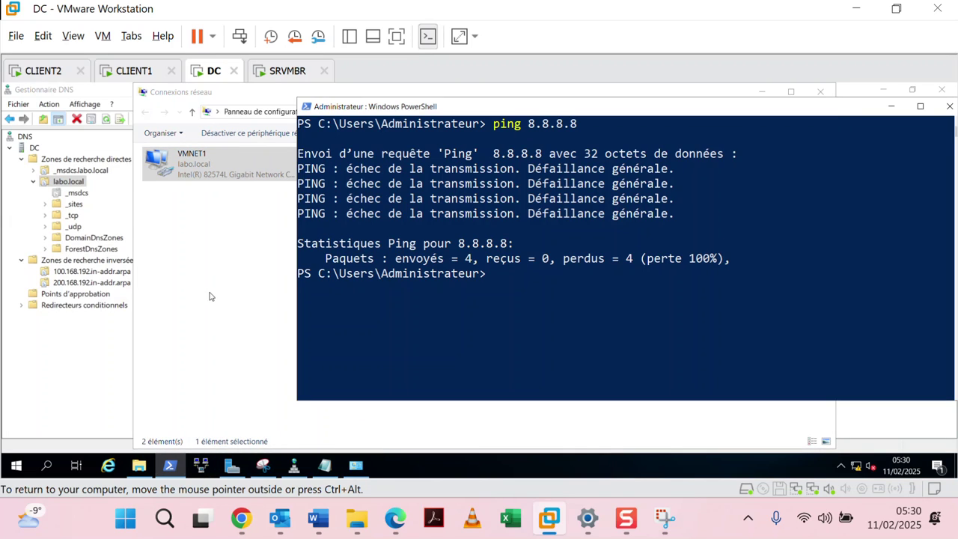
key("Up")
type("-t")
key("Return")
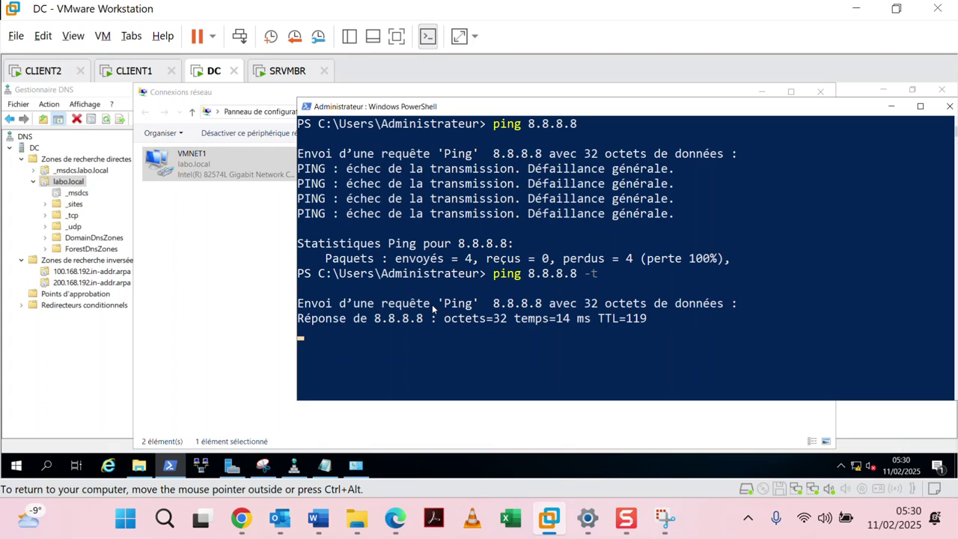
Return to the DNS manager and reopen the DC server's properties at its forwarders (Redirecteurs)
left_click(283, 310)
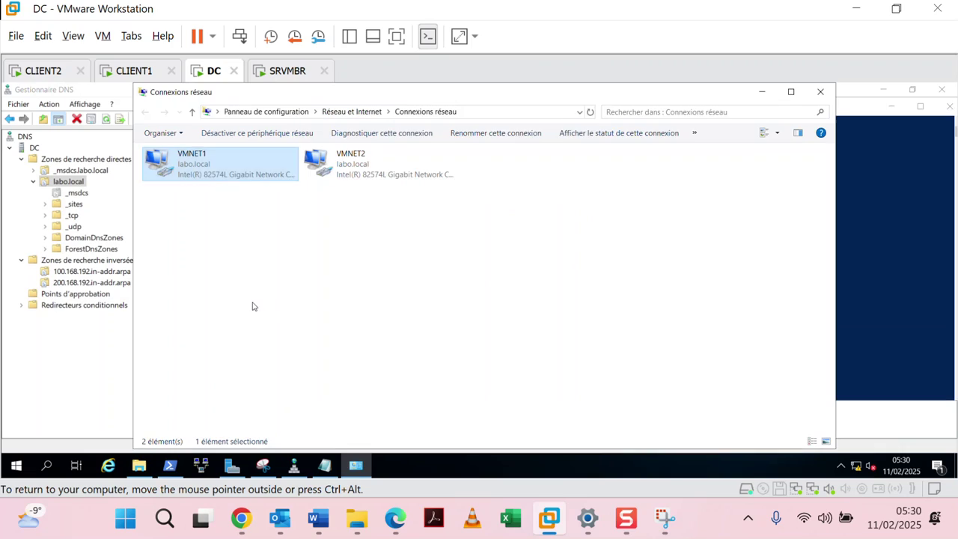
left_click(300, 466)
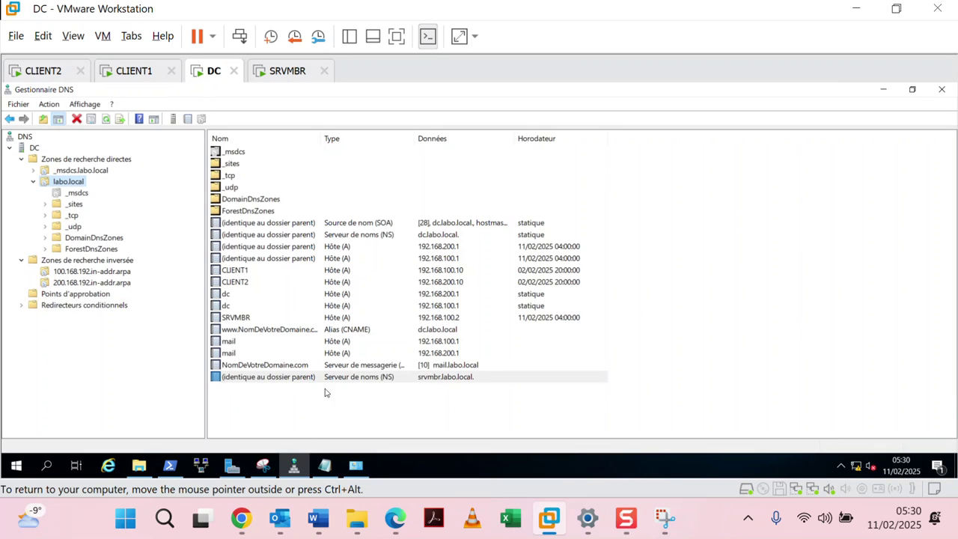
right_click(35, 148)
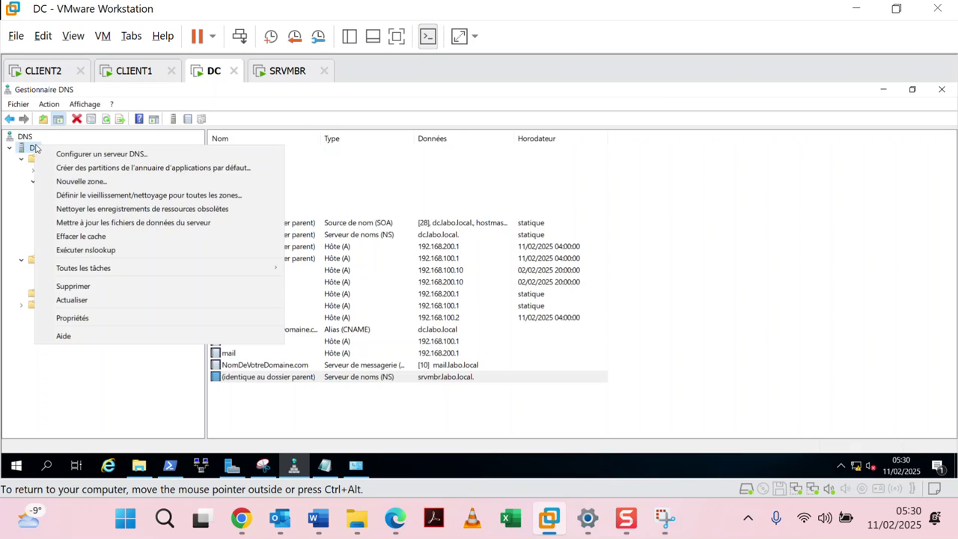
left_click(96, 316)
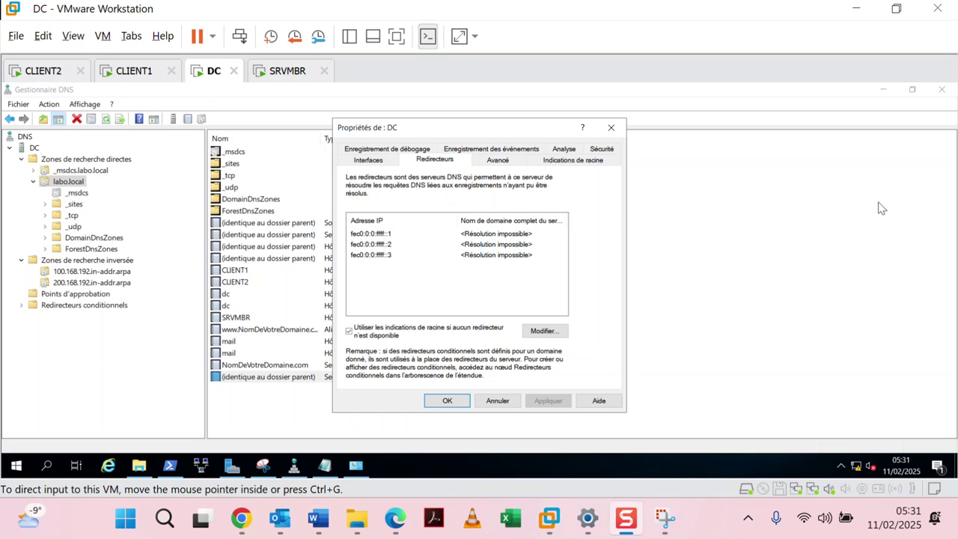
Add 8.8.8.8 to DC's forwarder list, widen the domain name column to follow its validation, and accept the edited list
left_click(542, 333)
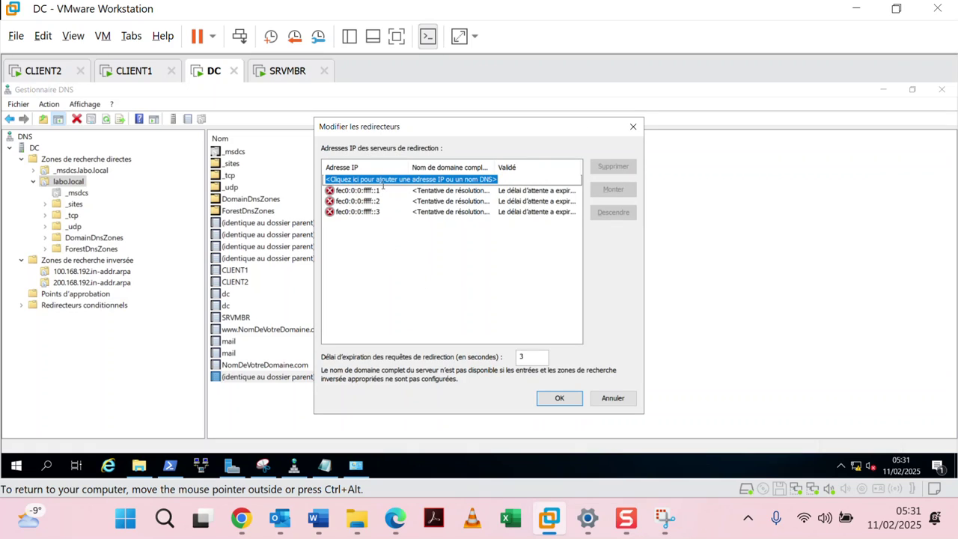
type("8.")
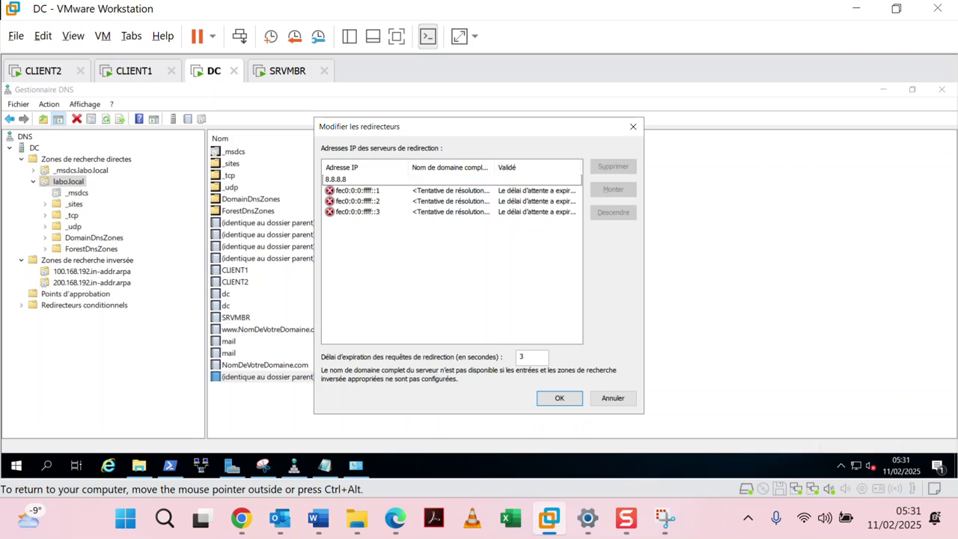
type("8.8.8")
key("Return")
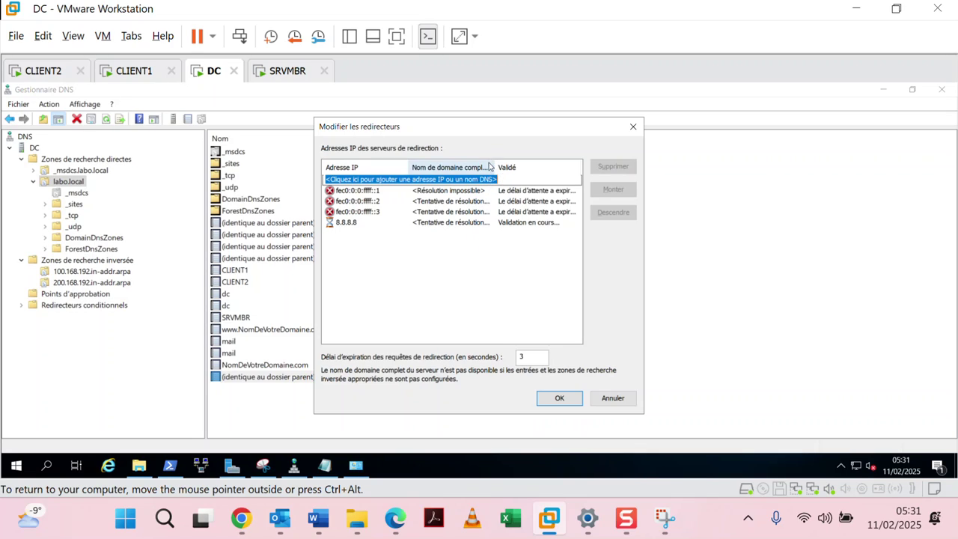
left_click_drag(495, 166, 518, 165)
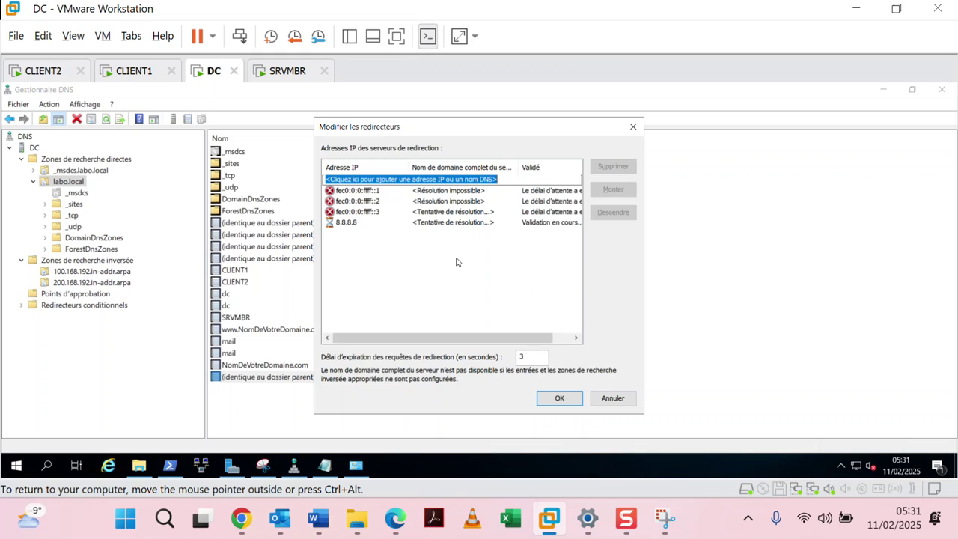
left_click(390, 226)
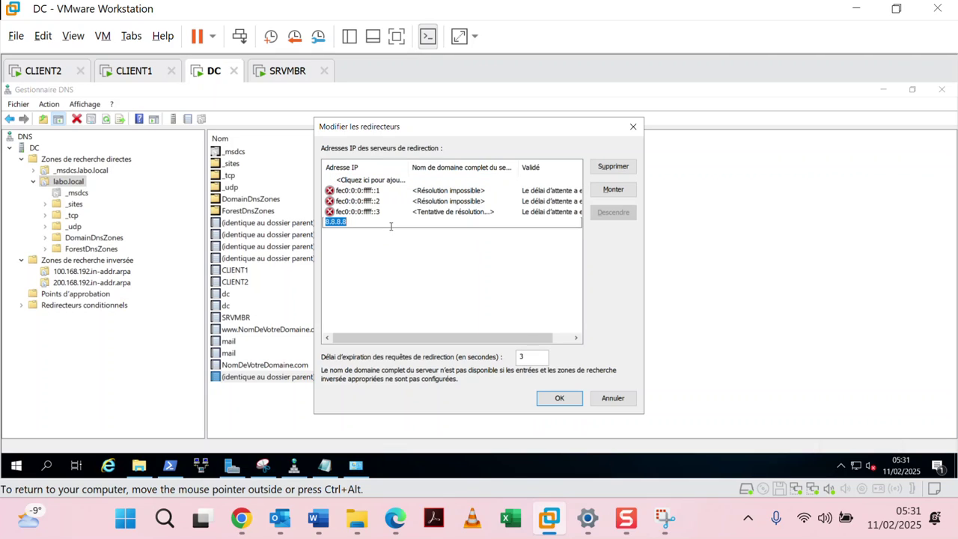
left_click(366, 269)
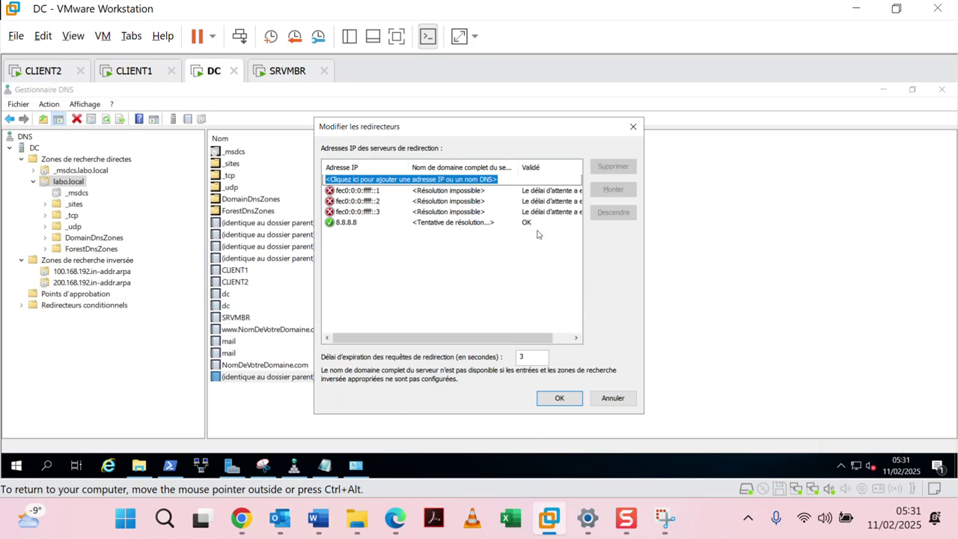
left_click(555, 399)
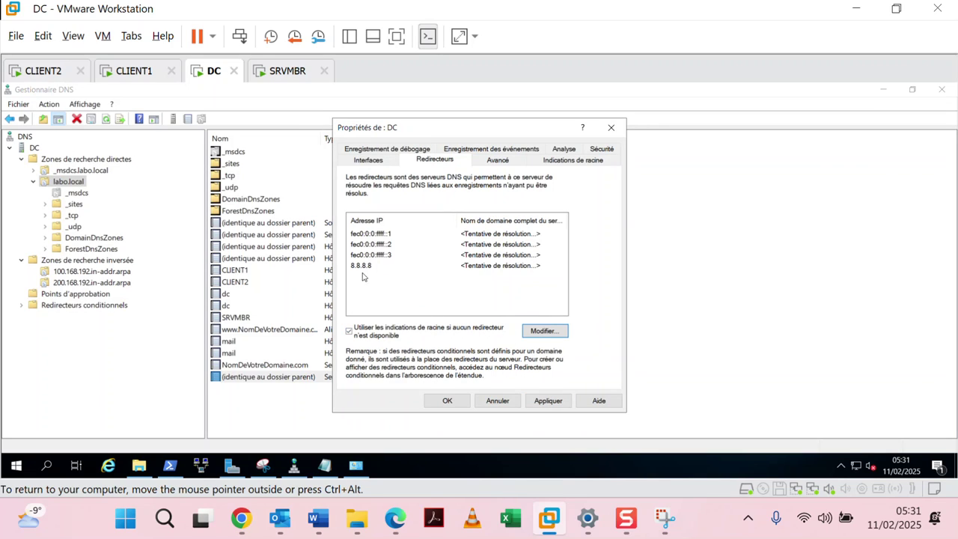
Apply the forwarder list containing 8.8.8.8 to the DC server and close its properties
left_click(366, 267)
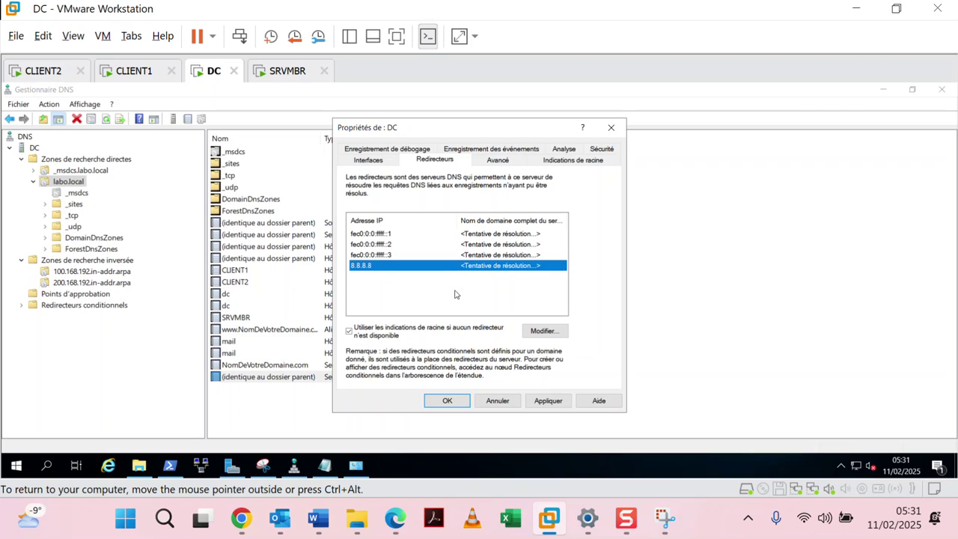
left_click(560, 402)
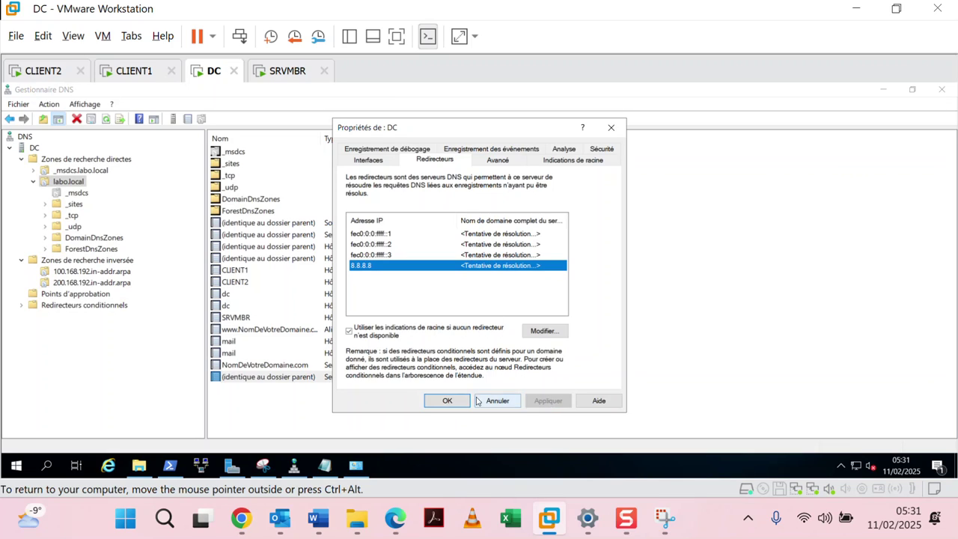
left_click(447, 401)
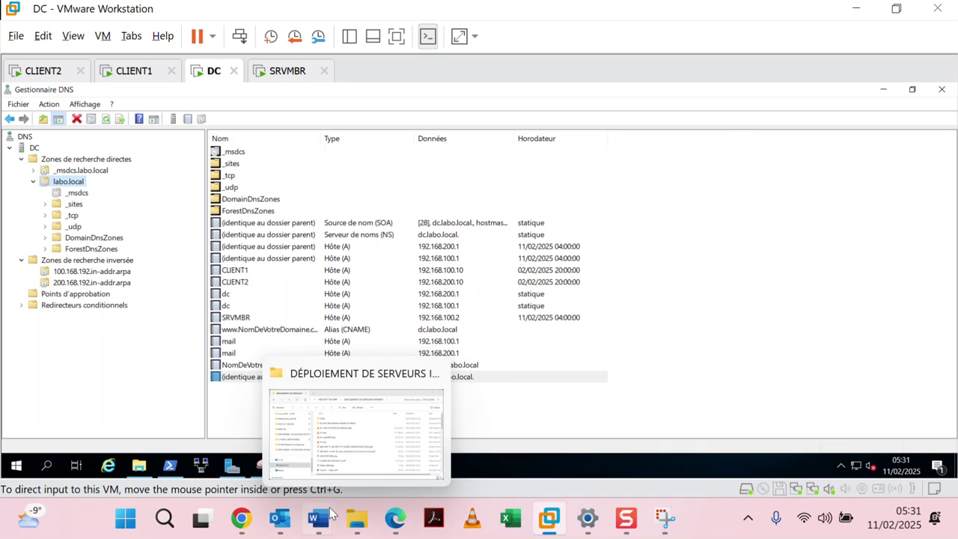
Check the forwarder question and the one after it in TRAVAIL PRATIQUE 02, then return to the DC virtual machine
mouse_move(327, 519)
left_click(344, 443)
scroll(401, 280, "down", 10)
scroll(400, 282, "down", 15)
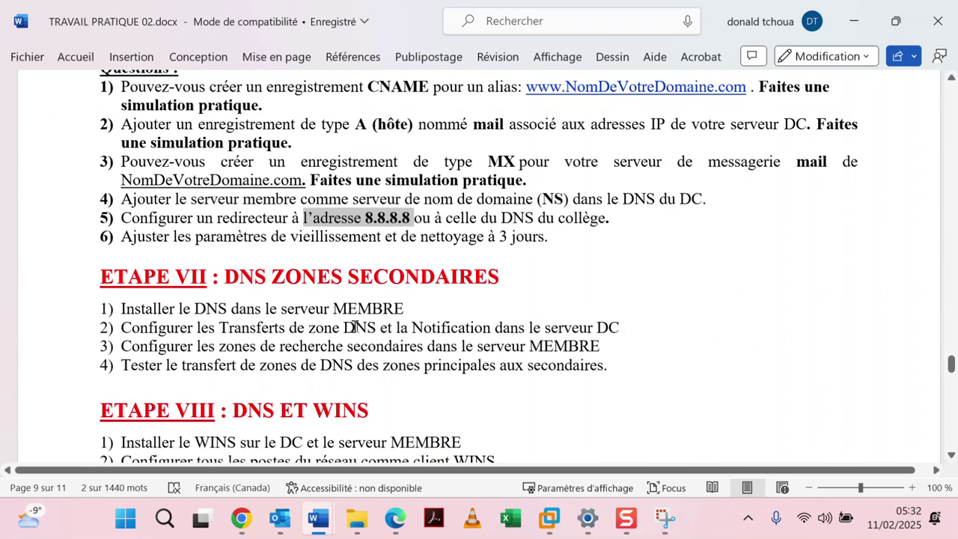
left_click(853, 21)
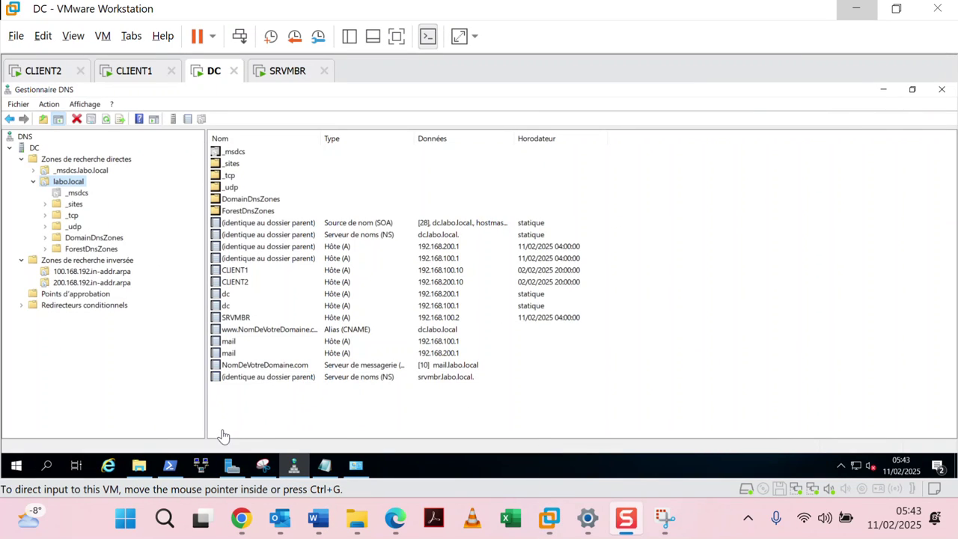
Clear DC's PowerShell console, run nslookup google.com 192.168.100.1, and examine the address returned for google.com
left_click(171, 466)
key("ctrl+l")
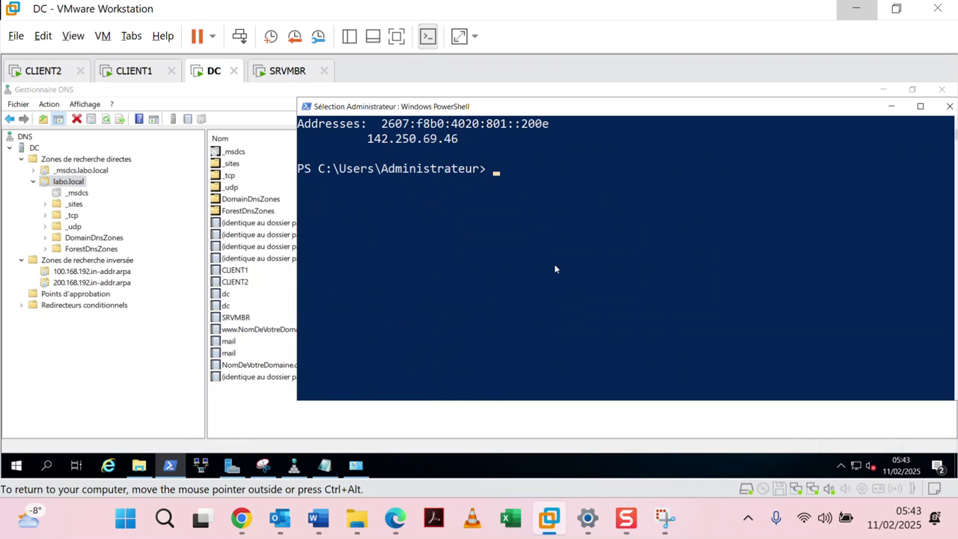
scroll(555, 267, "down", 2)
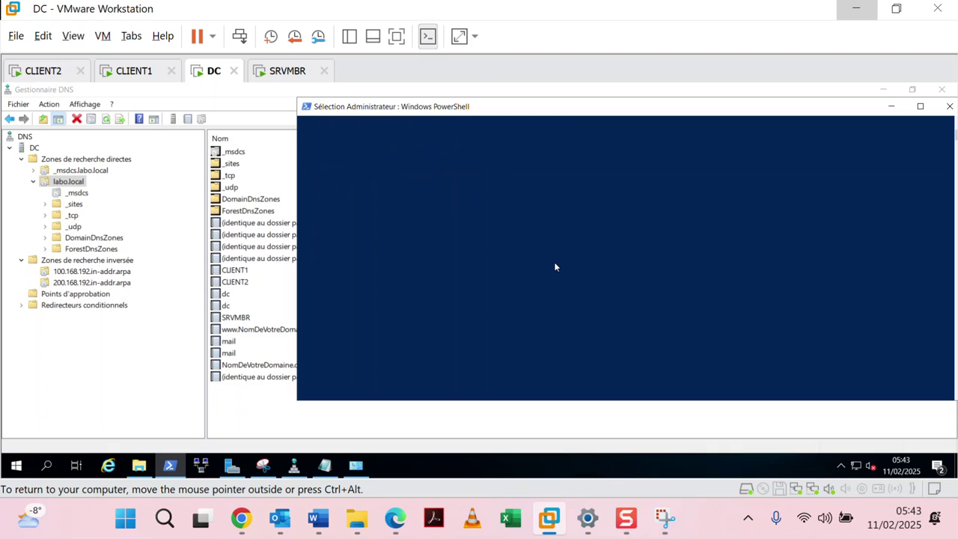
type("cl")
key("BackSpace")
key("BackSpace")
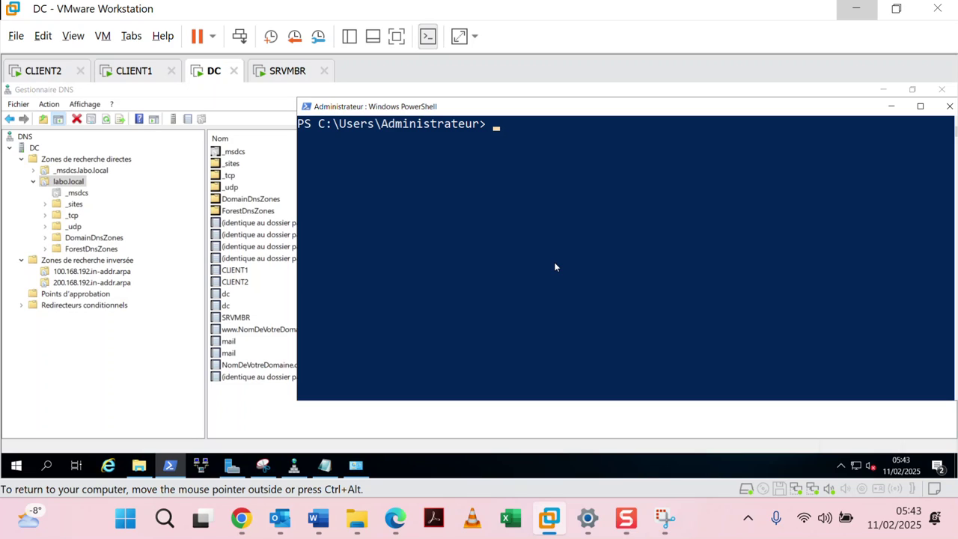
key("Up")
key("Up")
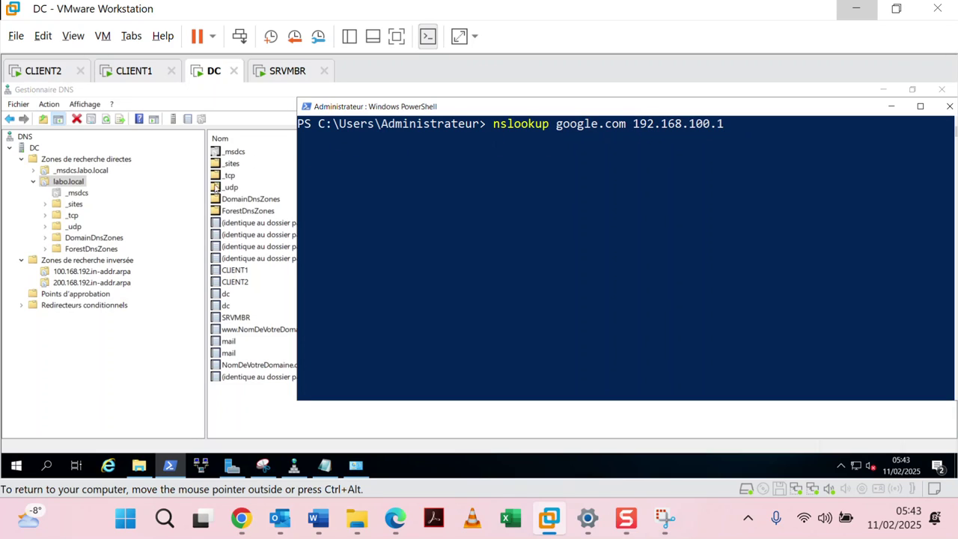
key("Return")
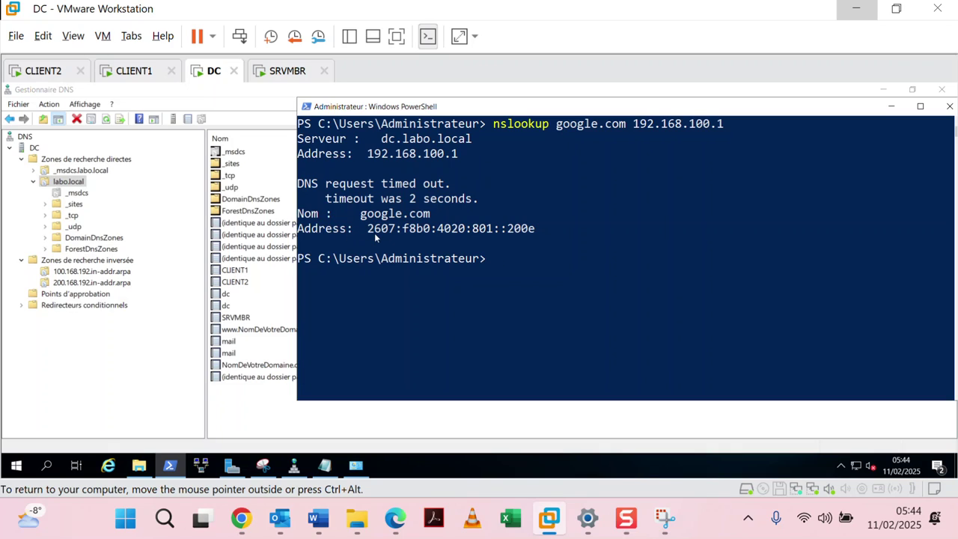
left_click_drag(366, 232, 504, 230)
left_click(524, 243)
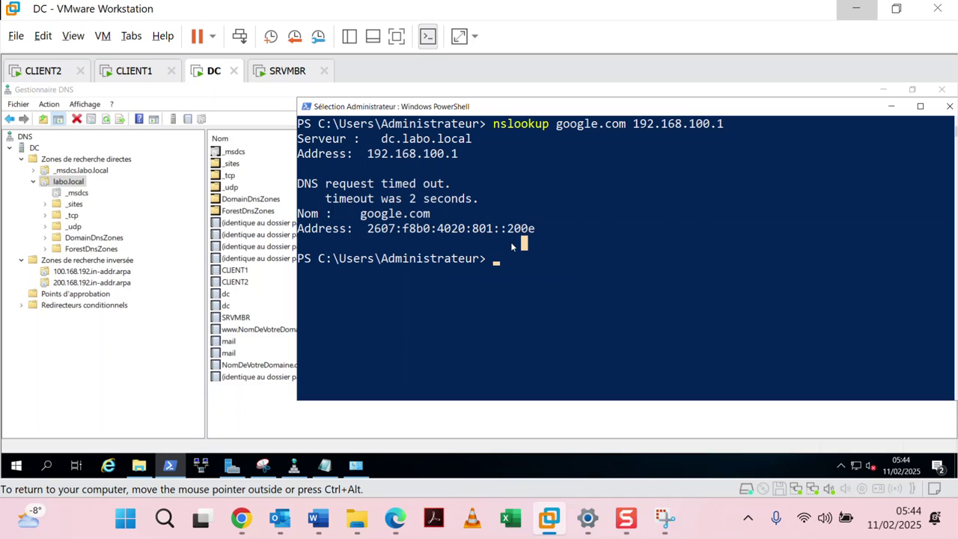
Repeat the google.com lookup against 192.168.100.1 and compare its IPv4 and IPv6 answers with the previous response
key("Escape")
key("Up")
key("Return")
scroll(510, 242, "down", 1)
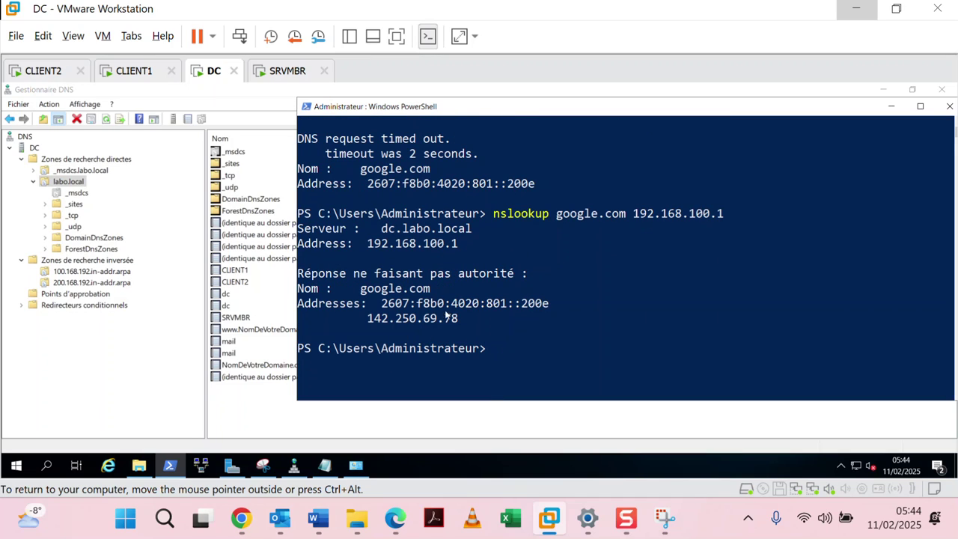
left_click_drag(368, 322, 457, 322)
left_click_drag(382, 303, 555, 304)
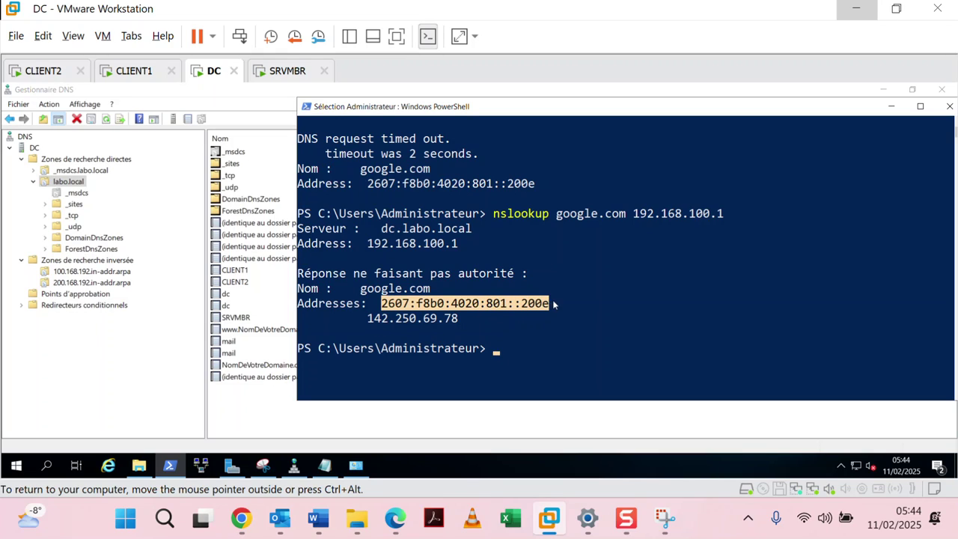
left_click(398, 256)
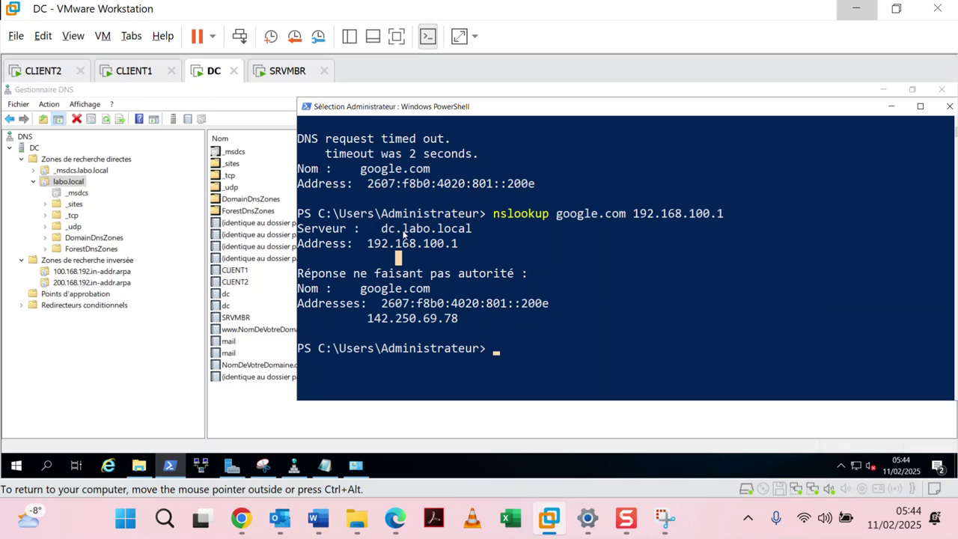
scroll(452, 241, "up", 1)
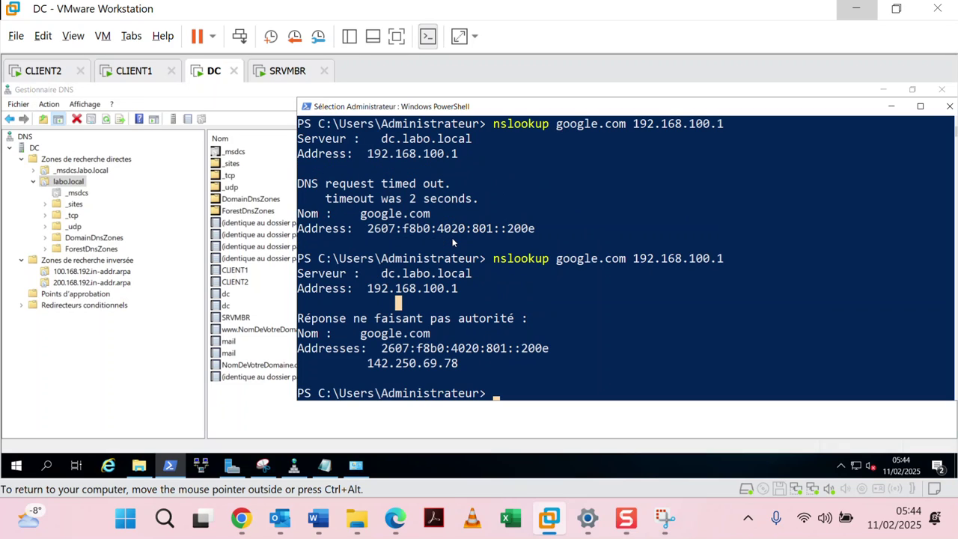
scroll(452, 241, "down", 1)
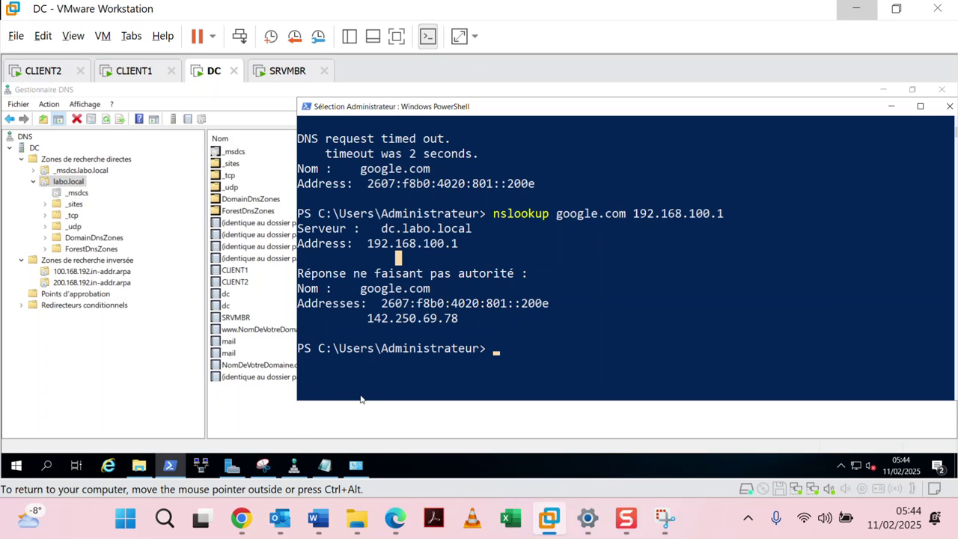
Read question 6 on aging and scavenging in TRAVAIL PRATIQUE 02, and return to the DNS manager on DC
mouse_move(318, 518)
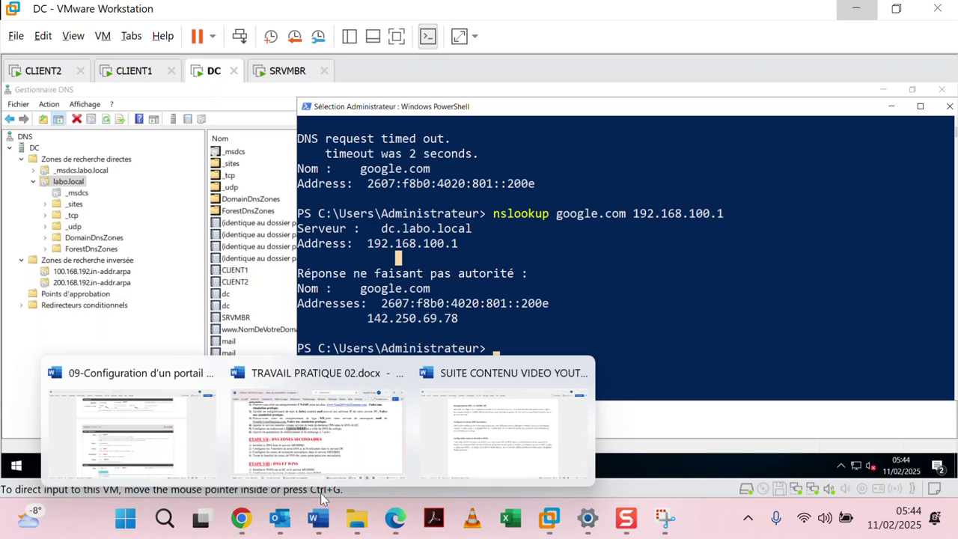
left_click(309, 445)
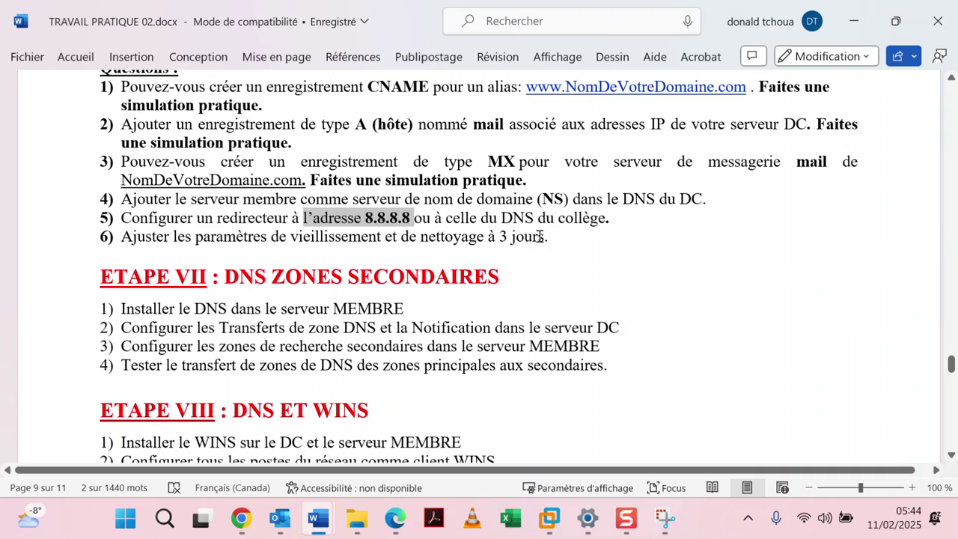
left_click(549, 518)
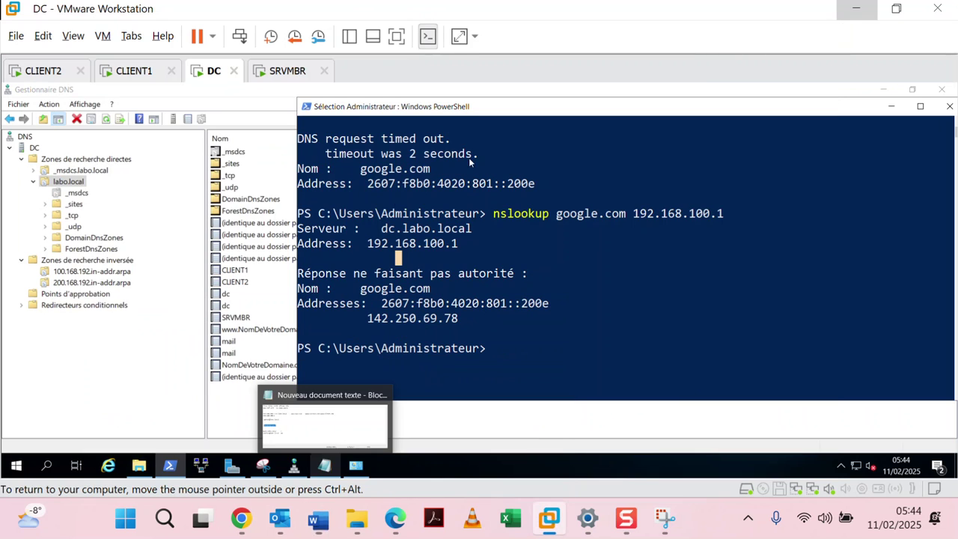
left_click(172, 244)
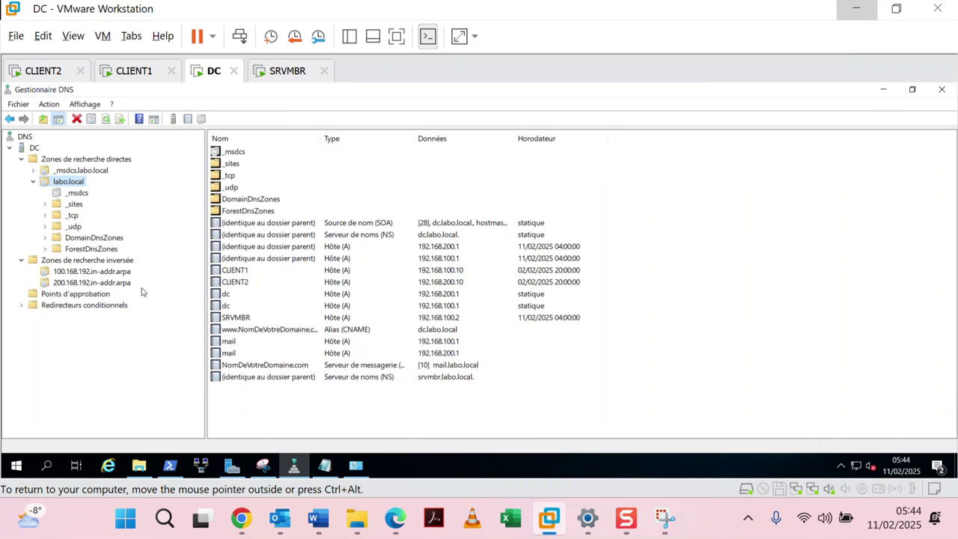
Set the no-refresh and refresh intervals for all zones on DC to 3 days, applying them to existing Active Directory-integrated zones
right_click(36, 151)
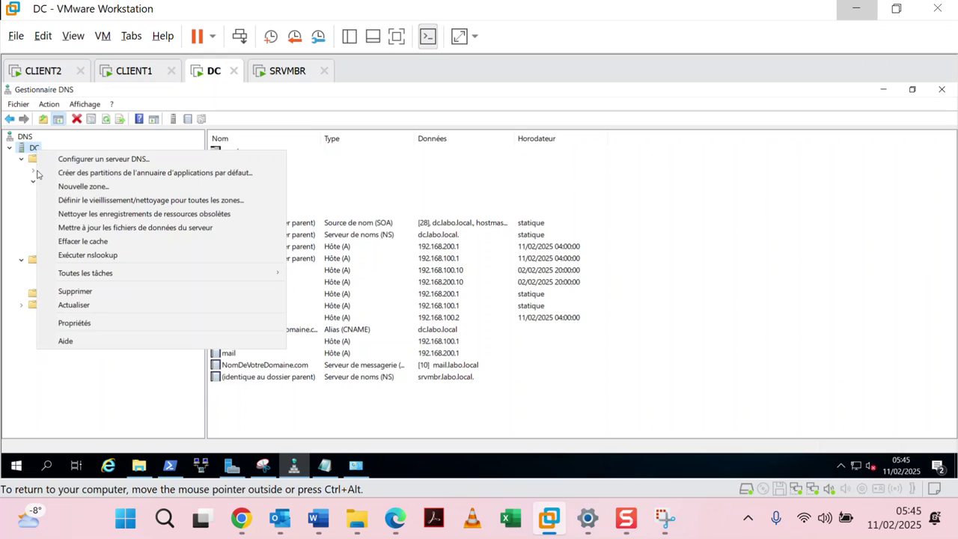
left_click(179, 200)
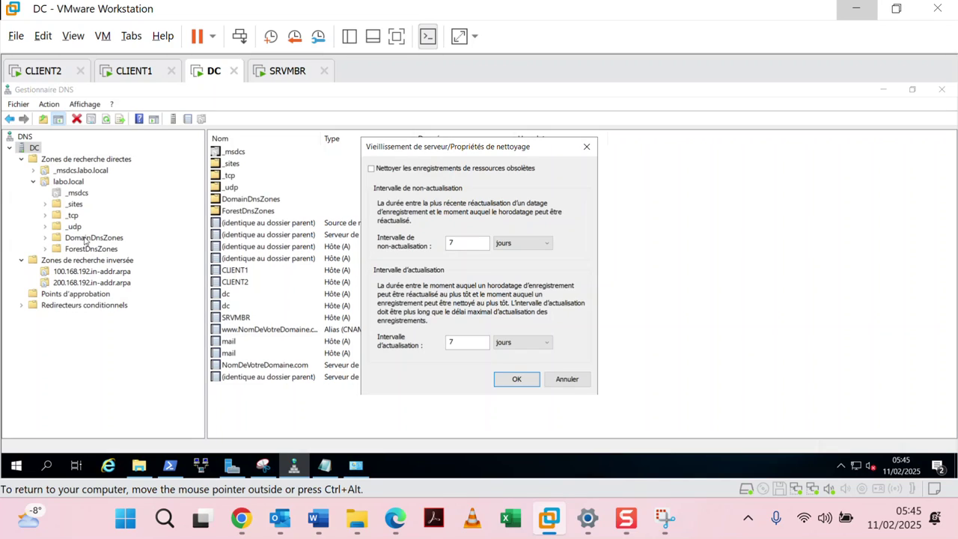
left_click_drag(474, 244, 395, 241)
type("3")
left_click_drag(458, 339, 428, 341)
type("3")
left_click(529, 380)
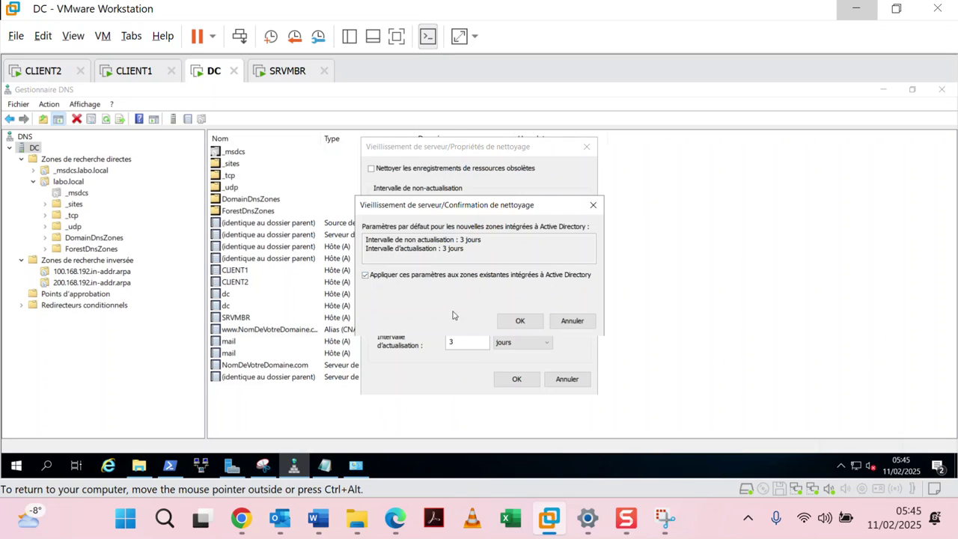
left_click(519, 322)
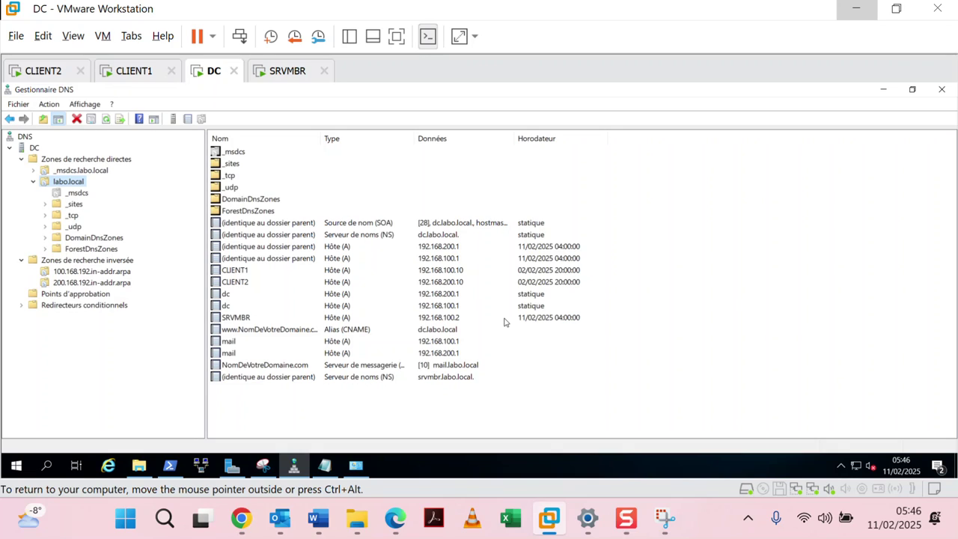
Review the nslookup test and the six DNS questions in TRAVAIL PRATIQUE 02 before ETAPE VII
mouse_move(317, 518)
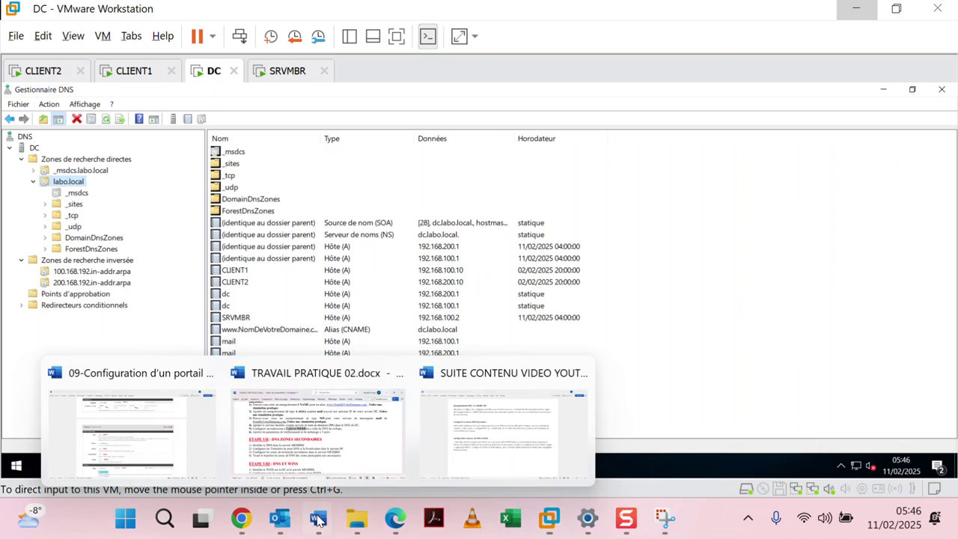
left_click(299, 441)
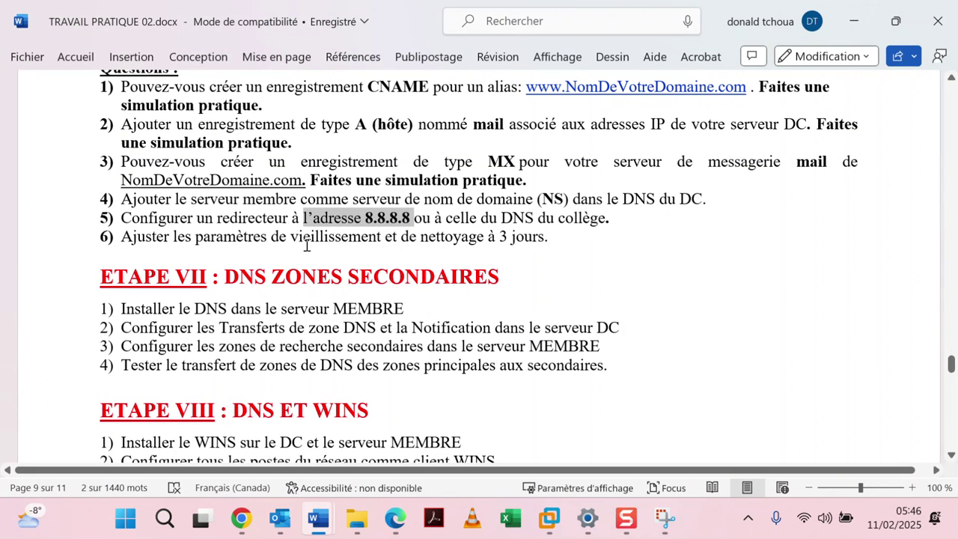
scroll(308, 245, "up", 4)
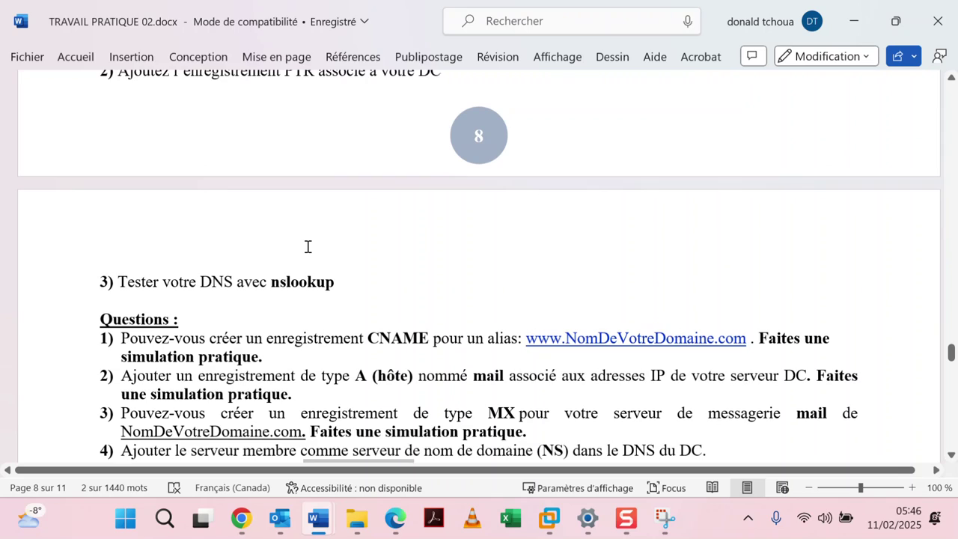
scroll(308, 246, "down", 2)
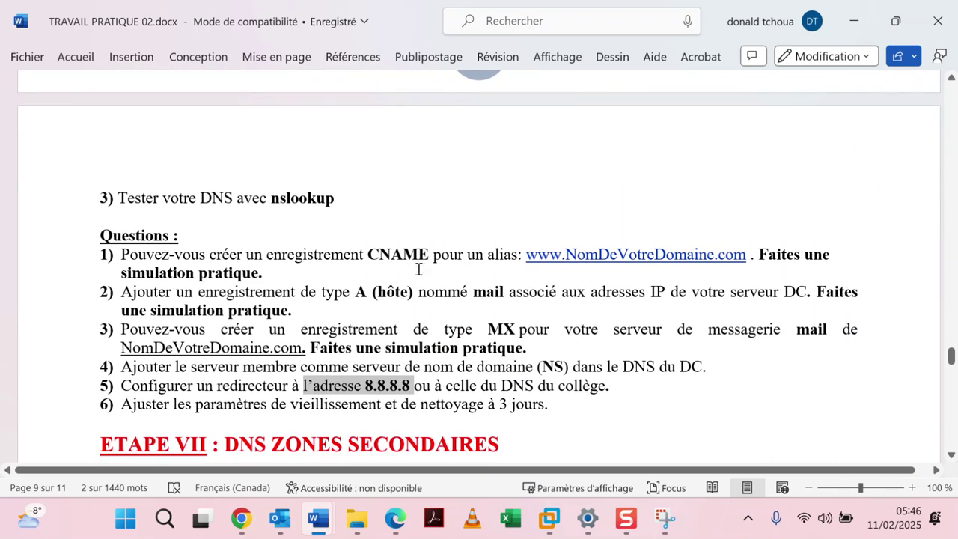